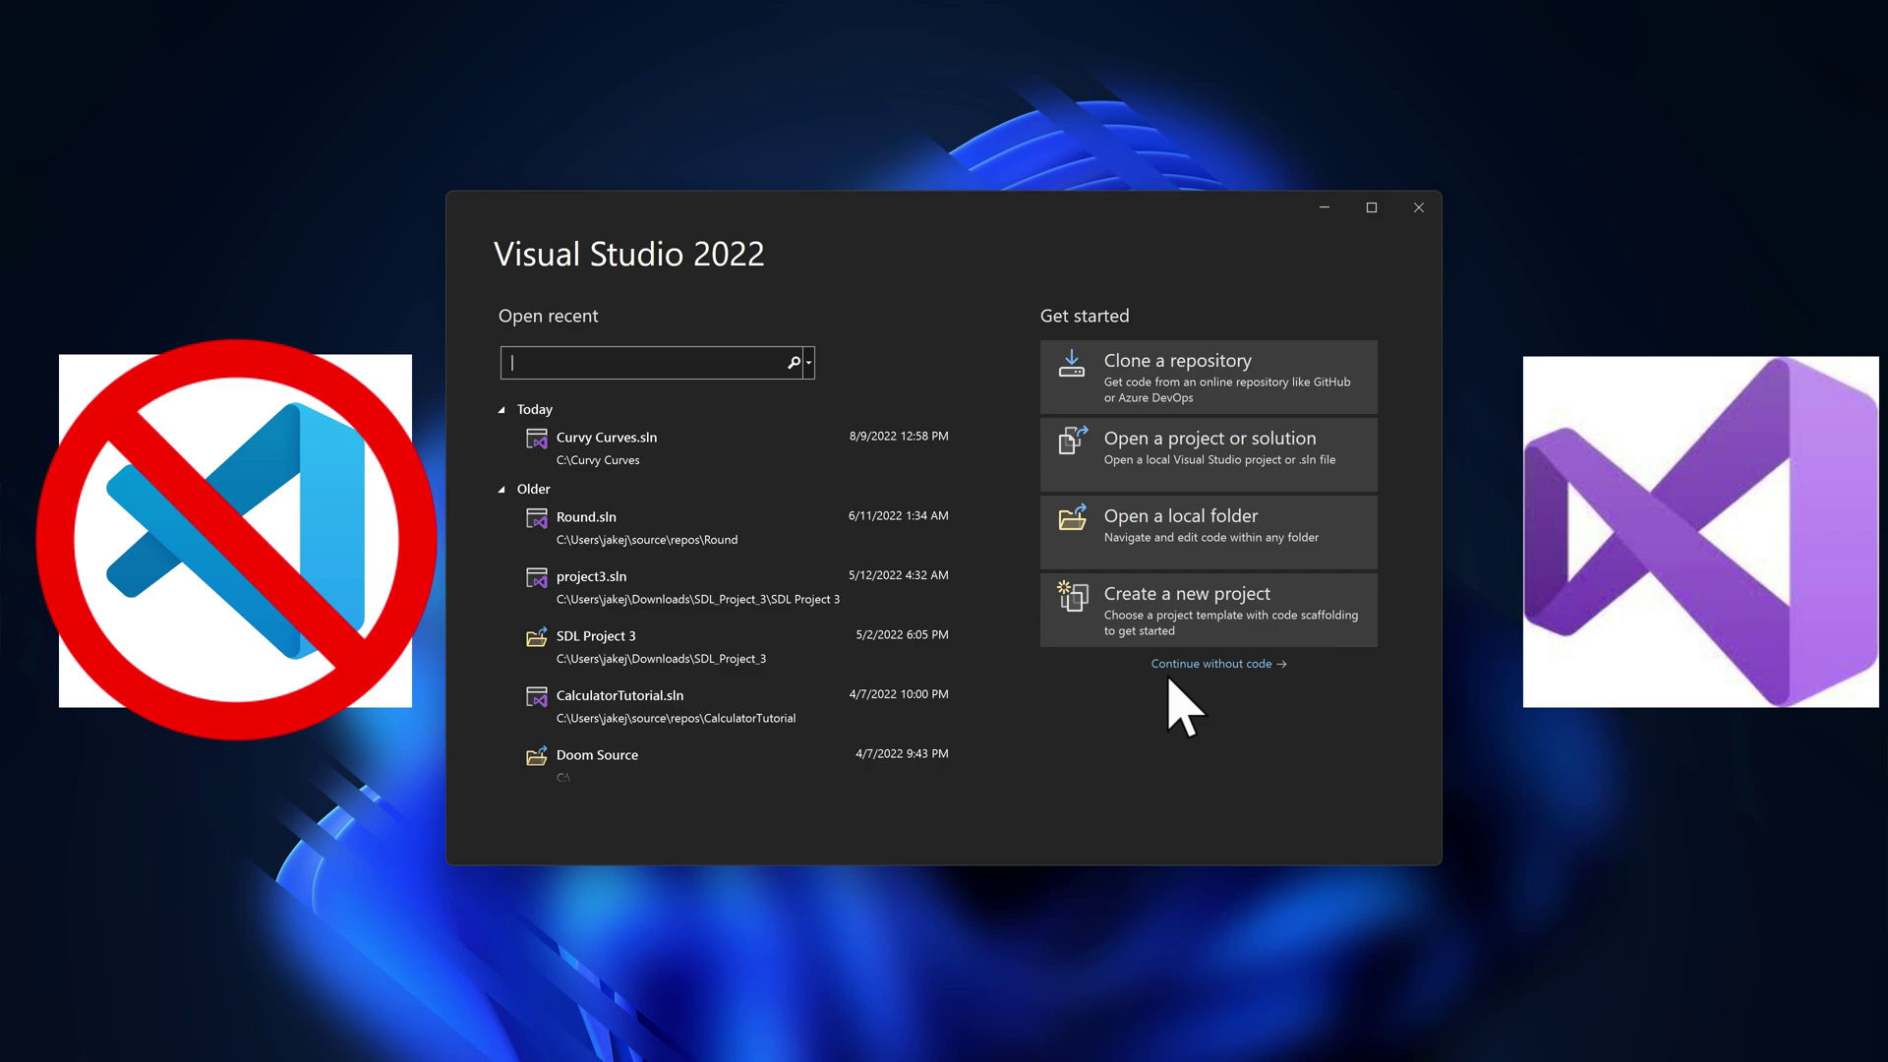
- Start a new project from the C++ Empty Project template, searching the templates for "empt"
{"action": "left_click", "coordinate": [1279, 622]}
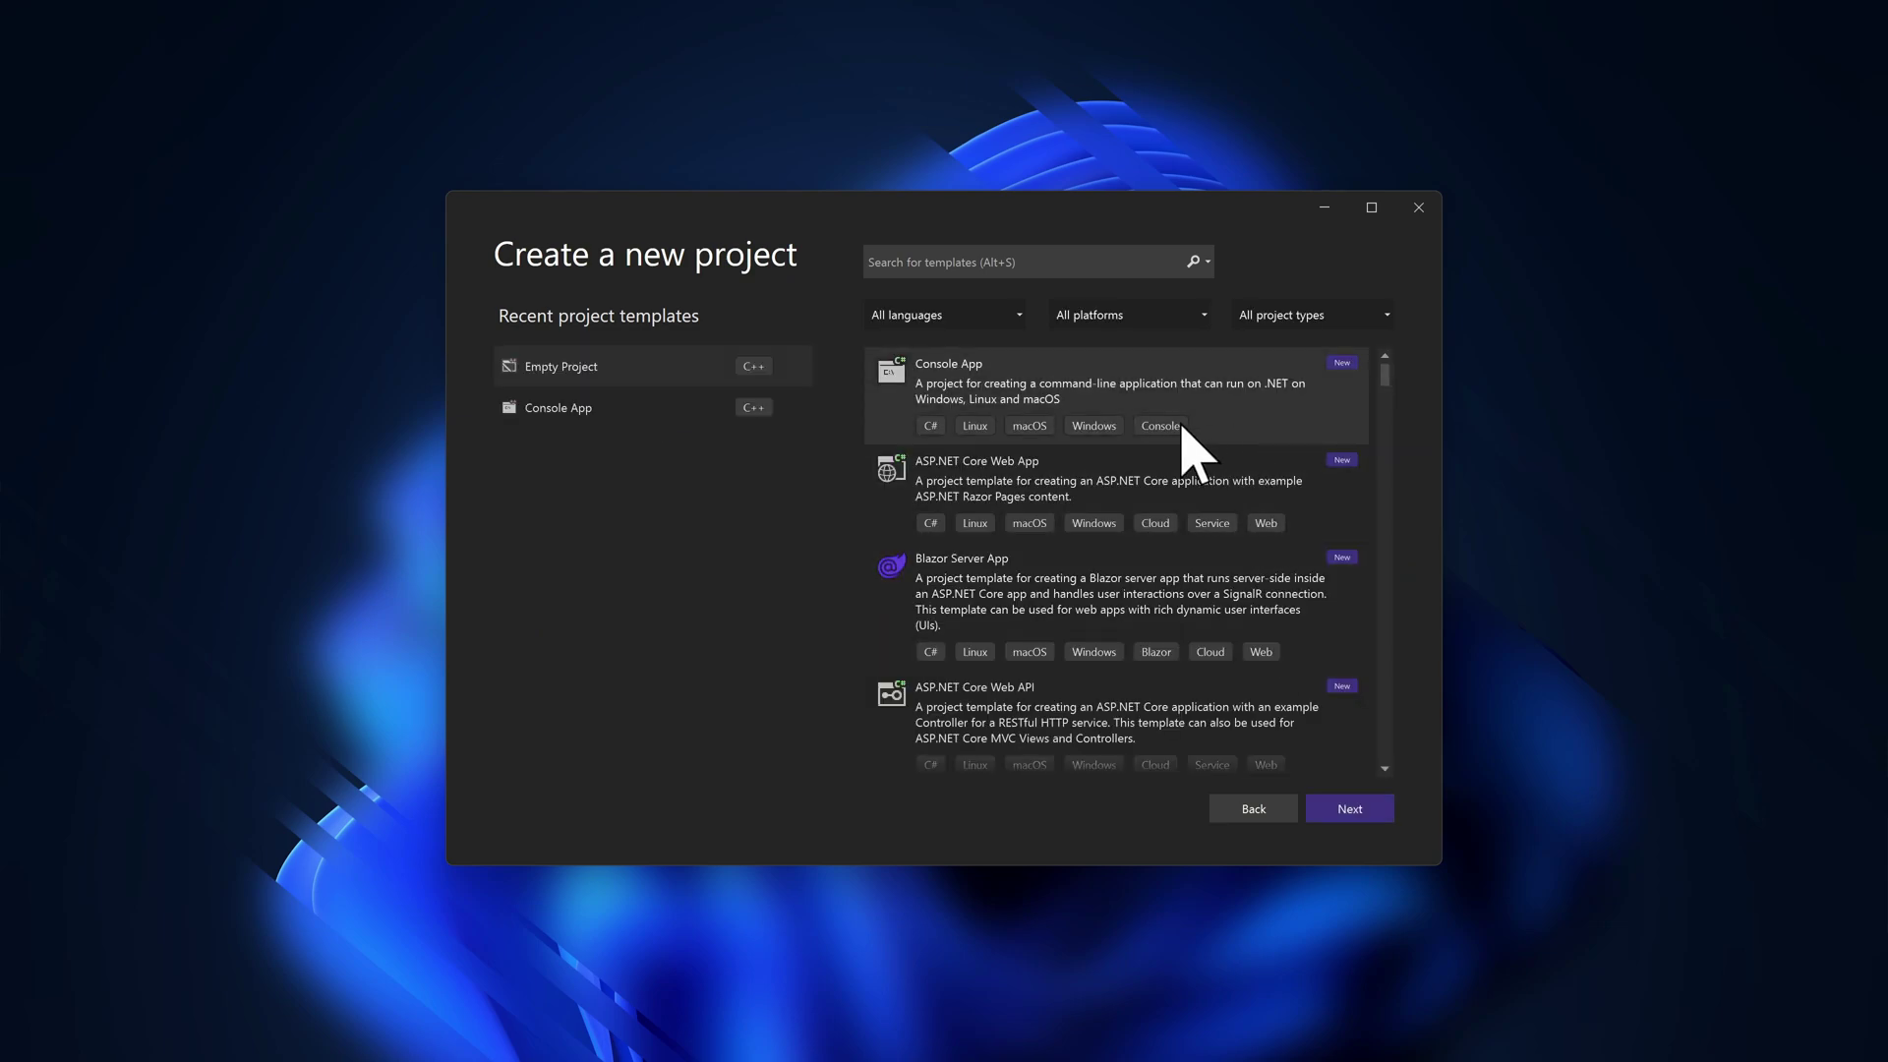
{"action": "left_click", "coordinate": [990, 265]}
{"action": "type", "text": "blank"}
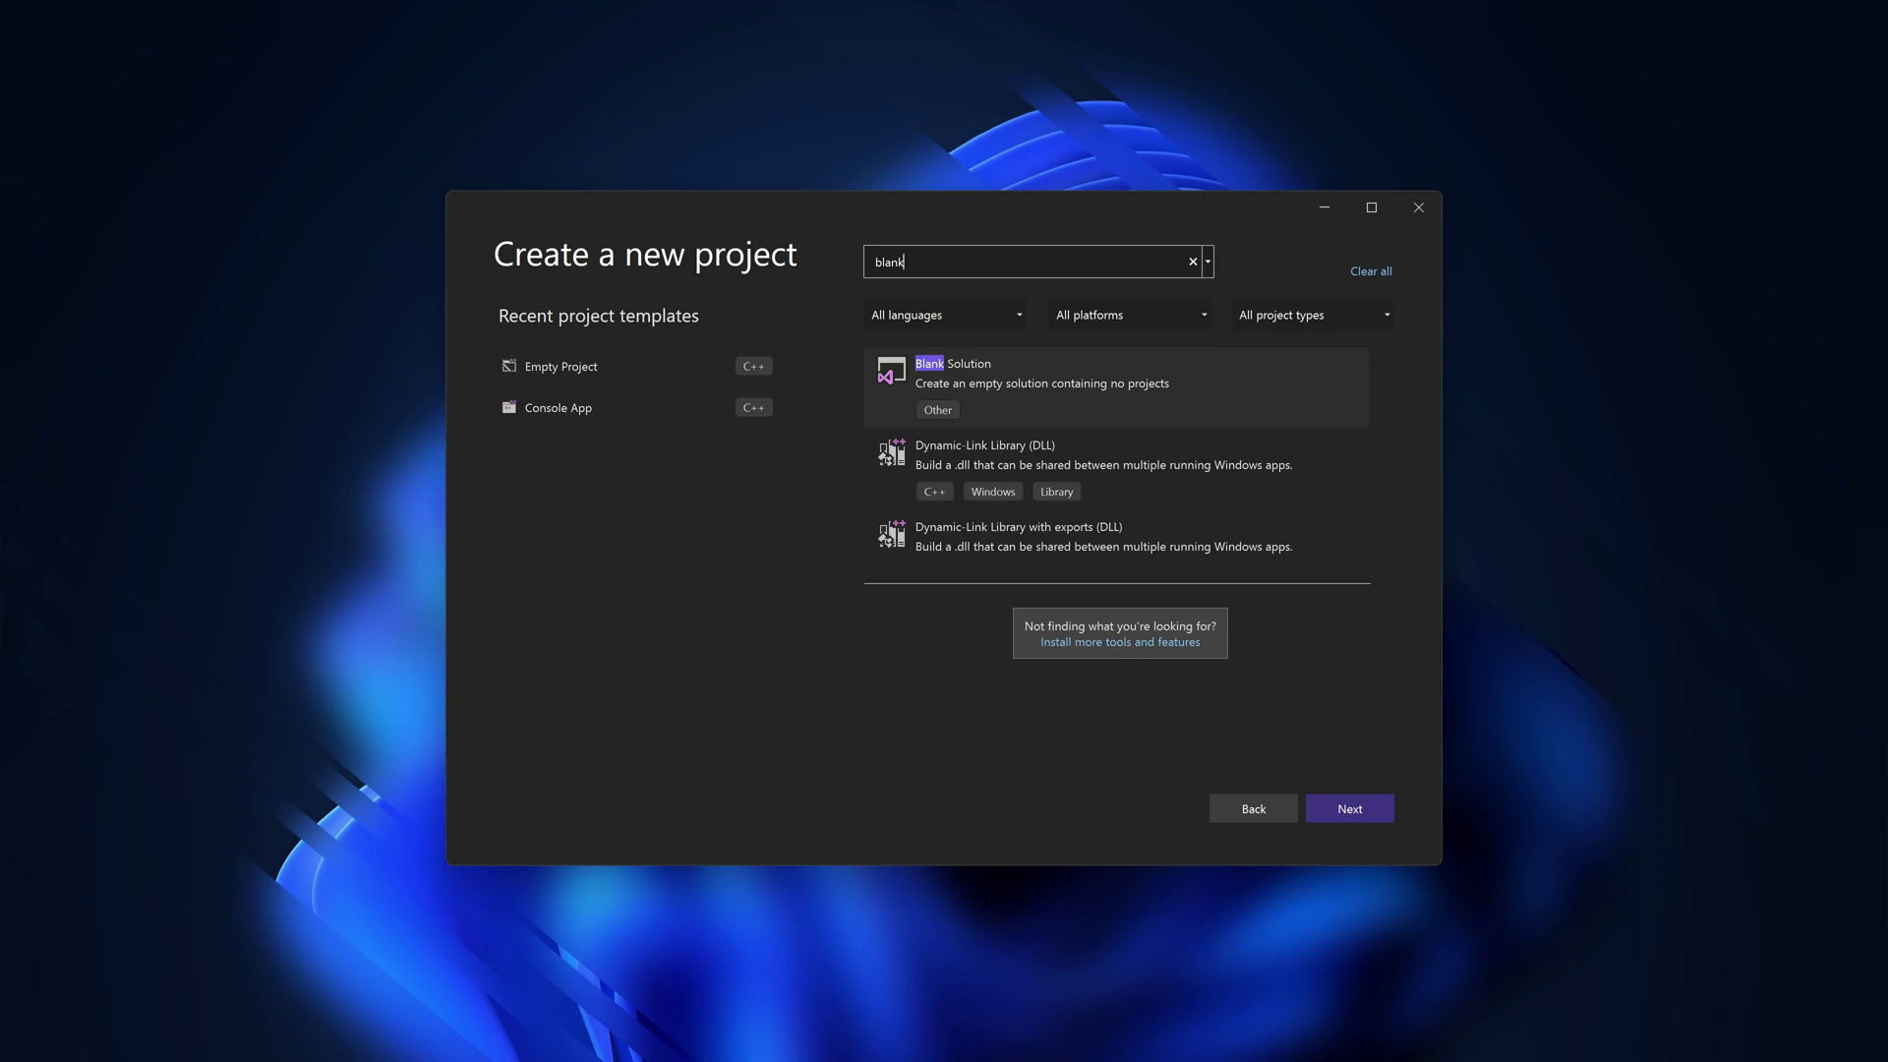
{"action": "key", "text": "BackSpace"}
{"action": "key", "text": "BackSpace"}
{"action": "key", "text": "BackSpace"}
{"action": "key", "text": "BackSpace"}
{"action": "key", "text": "BackSpace"}
{"action": "type", "text": "empt"}
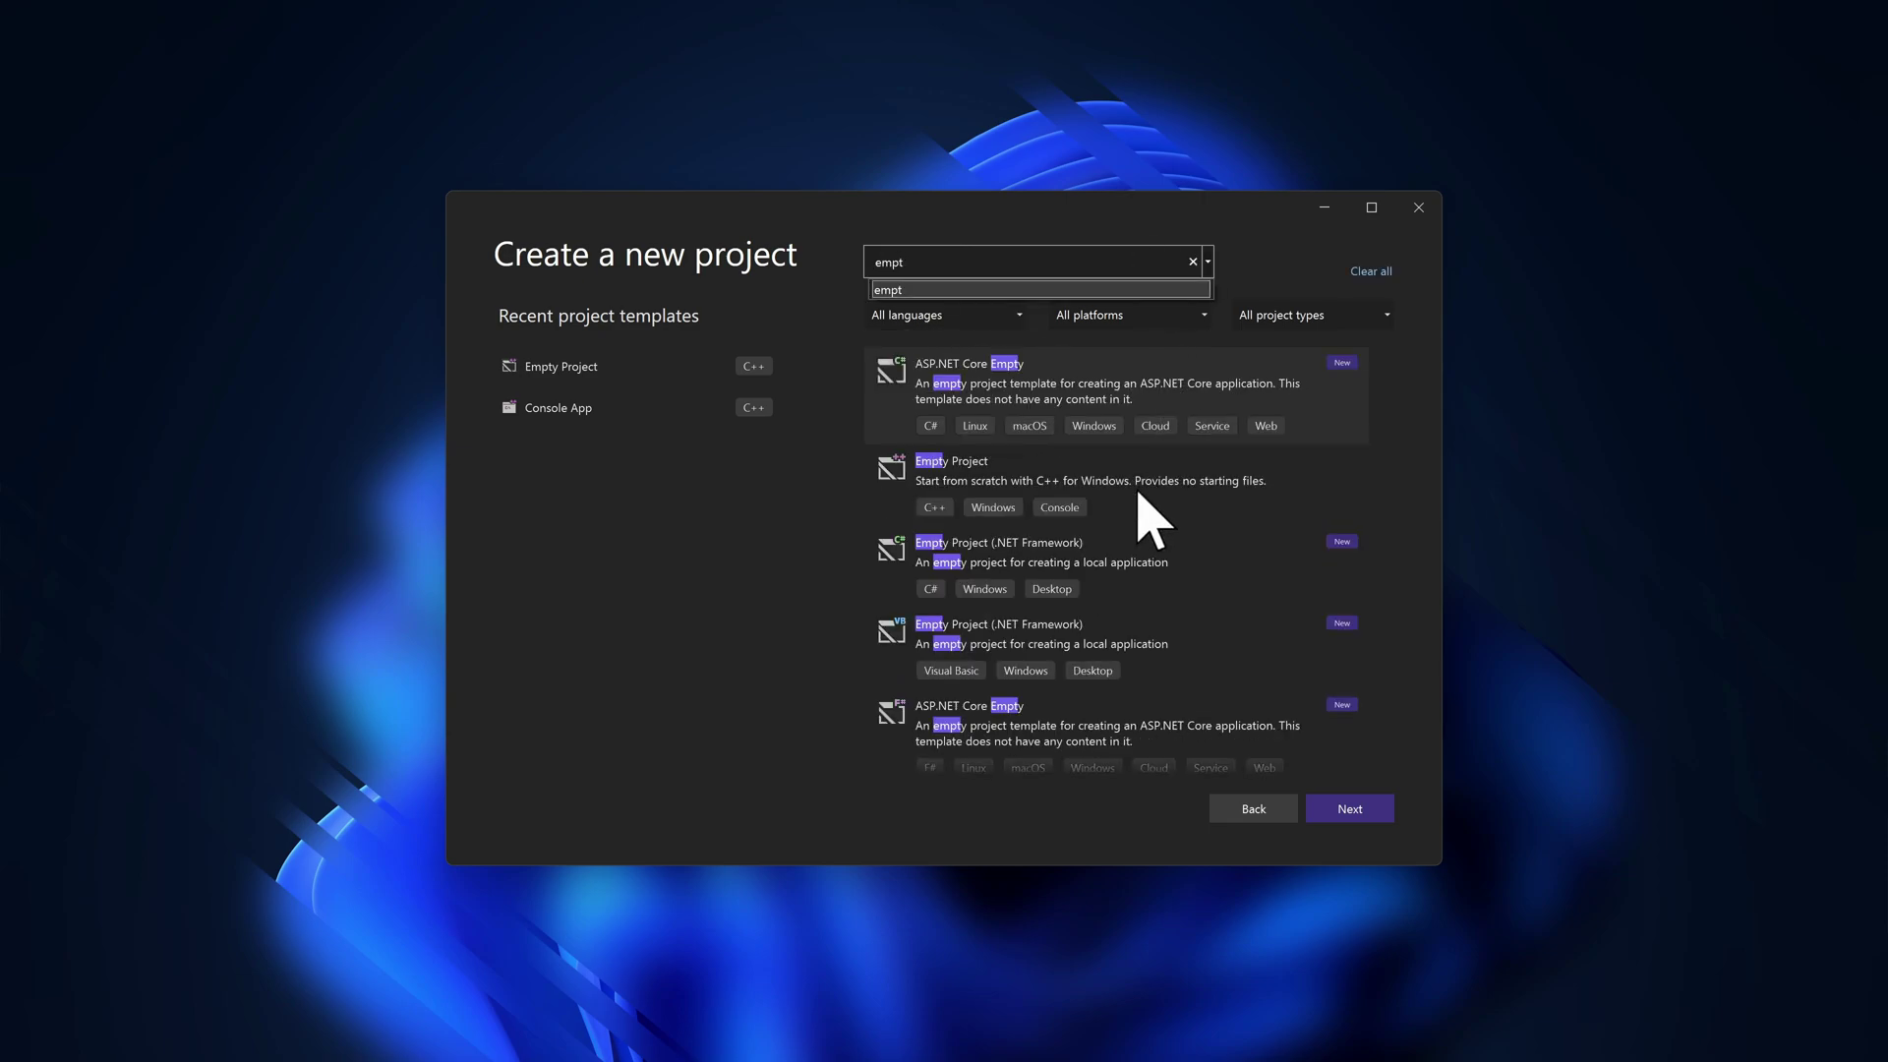
{"action": "left_click", "coordinate": [1042, 469]}
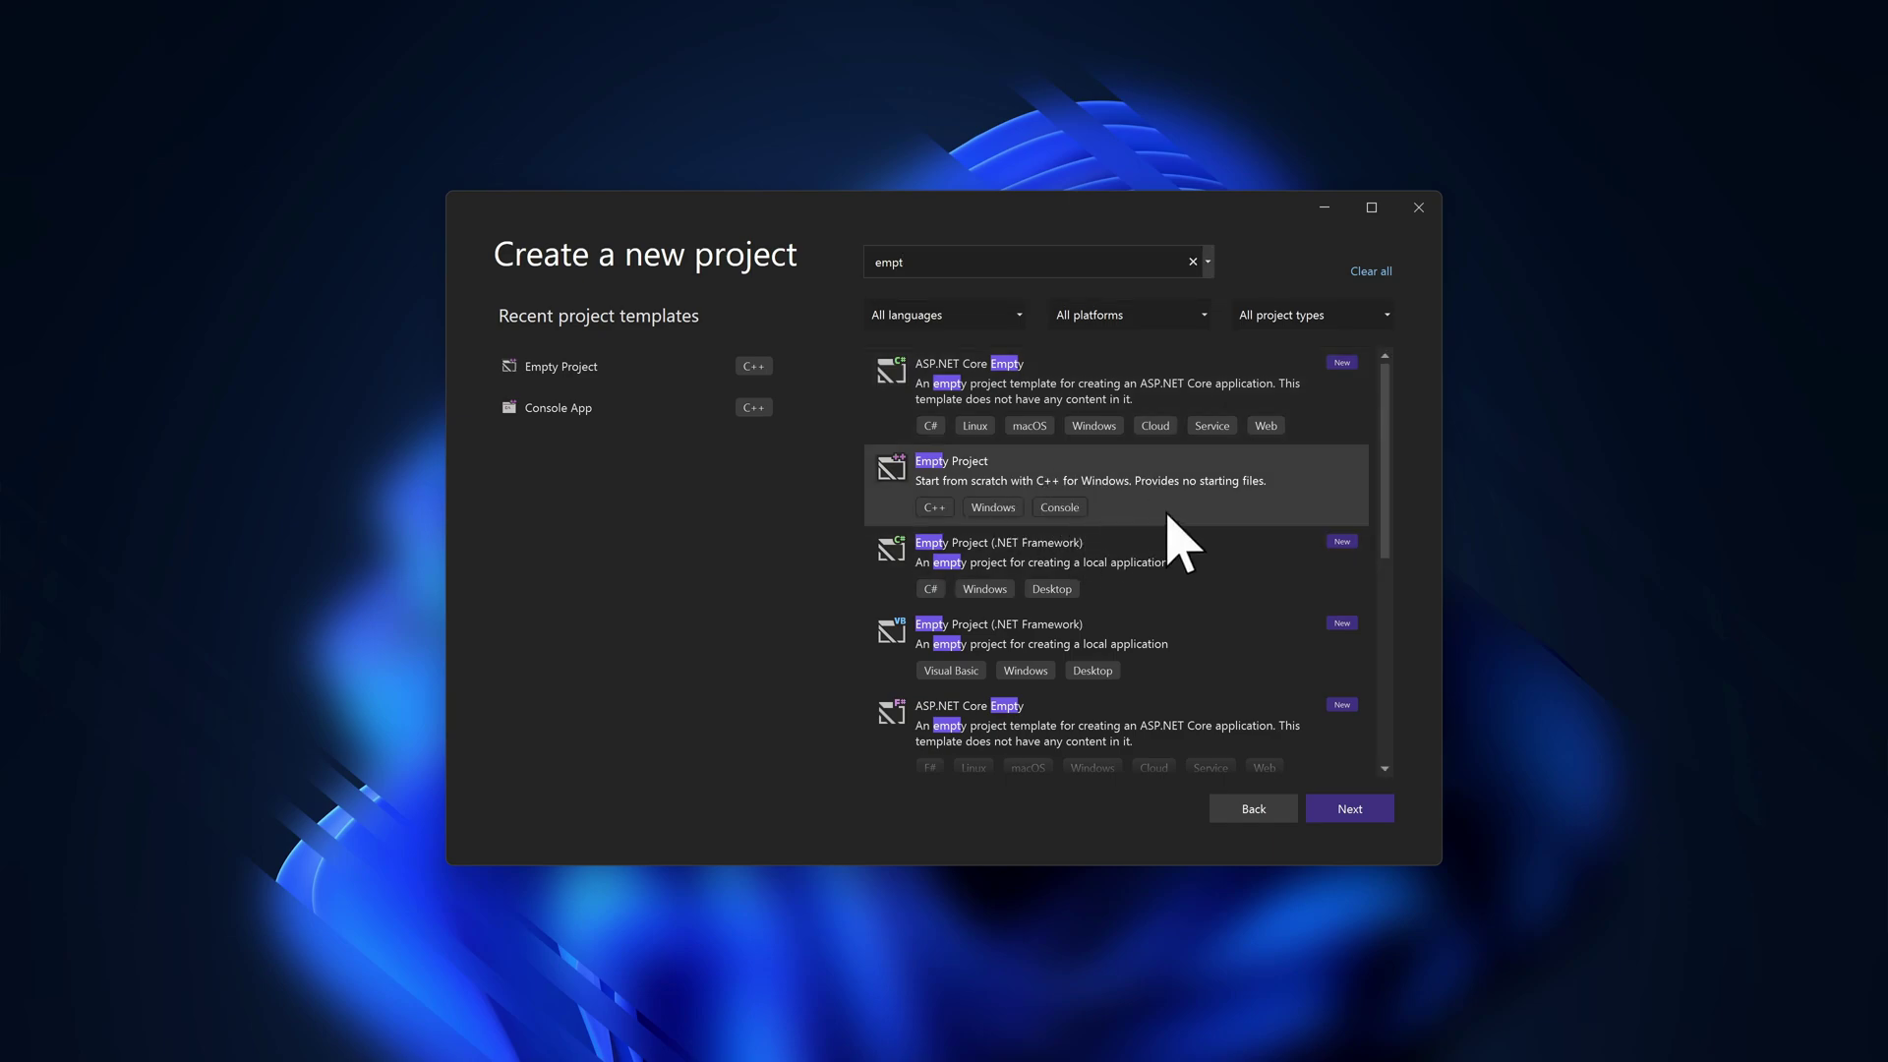
{"action": "left_click", "coordinate": [1350, 812]}
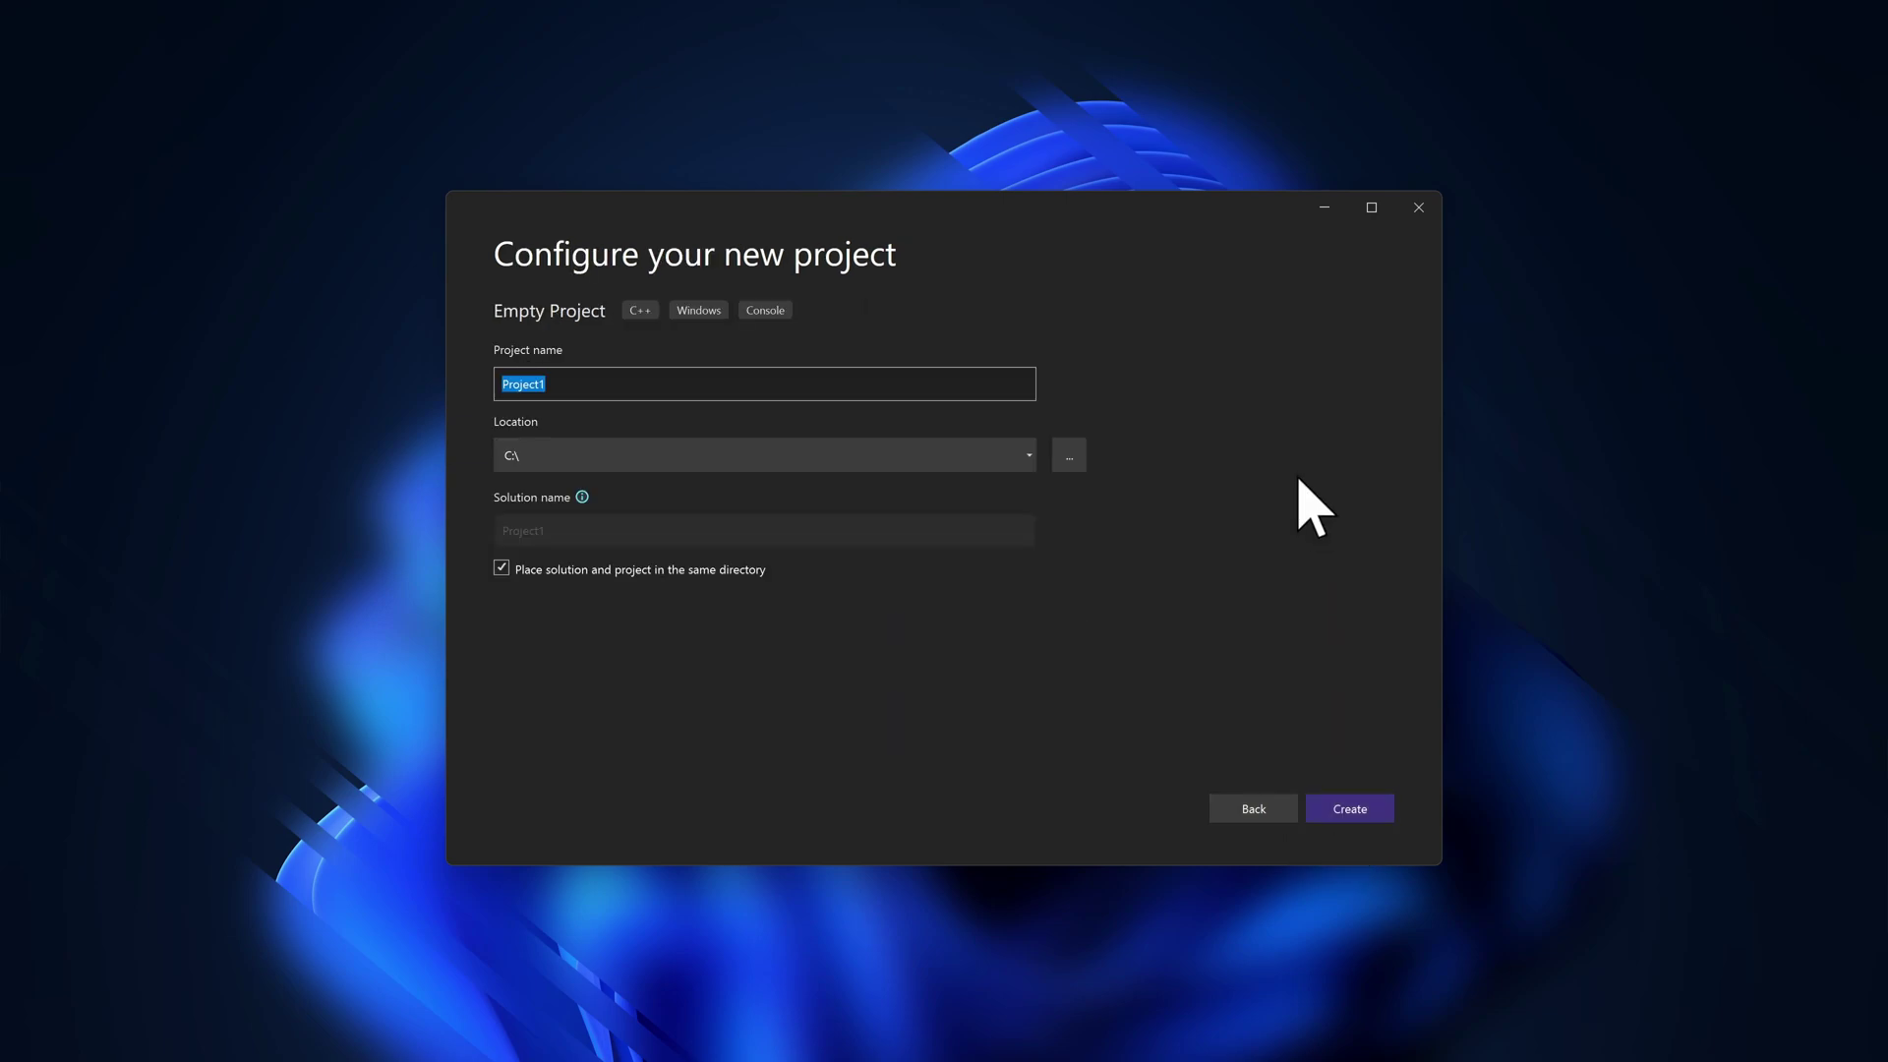
- Name the project Curvier Curves, keep C:\ as its location, and create it
{"action": "type", "text": "Curvier Curves"}
{"action": "left_click", "coordinate": [574, 459]}
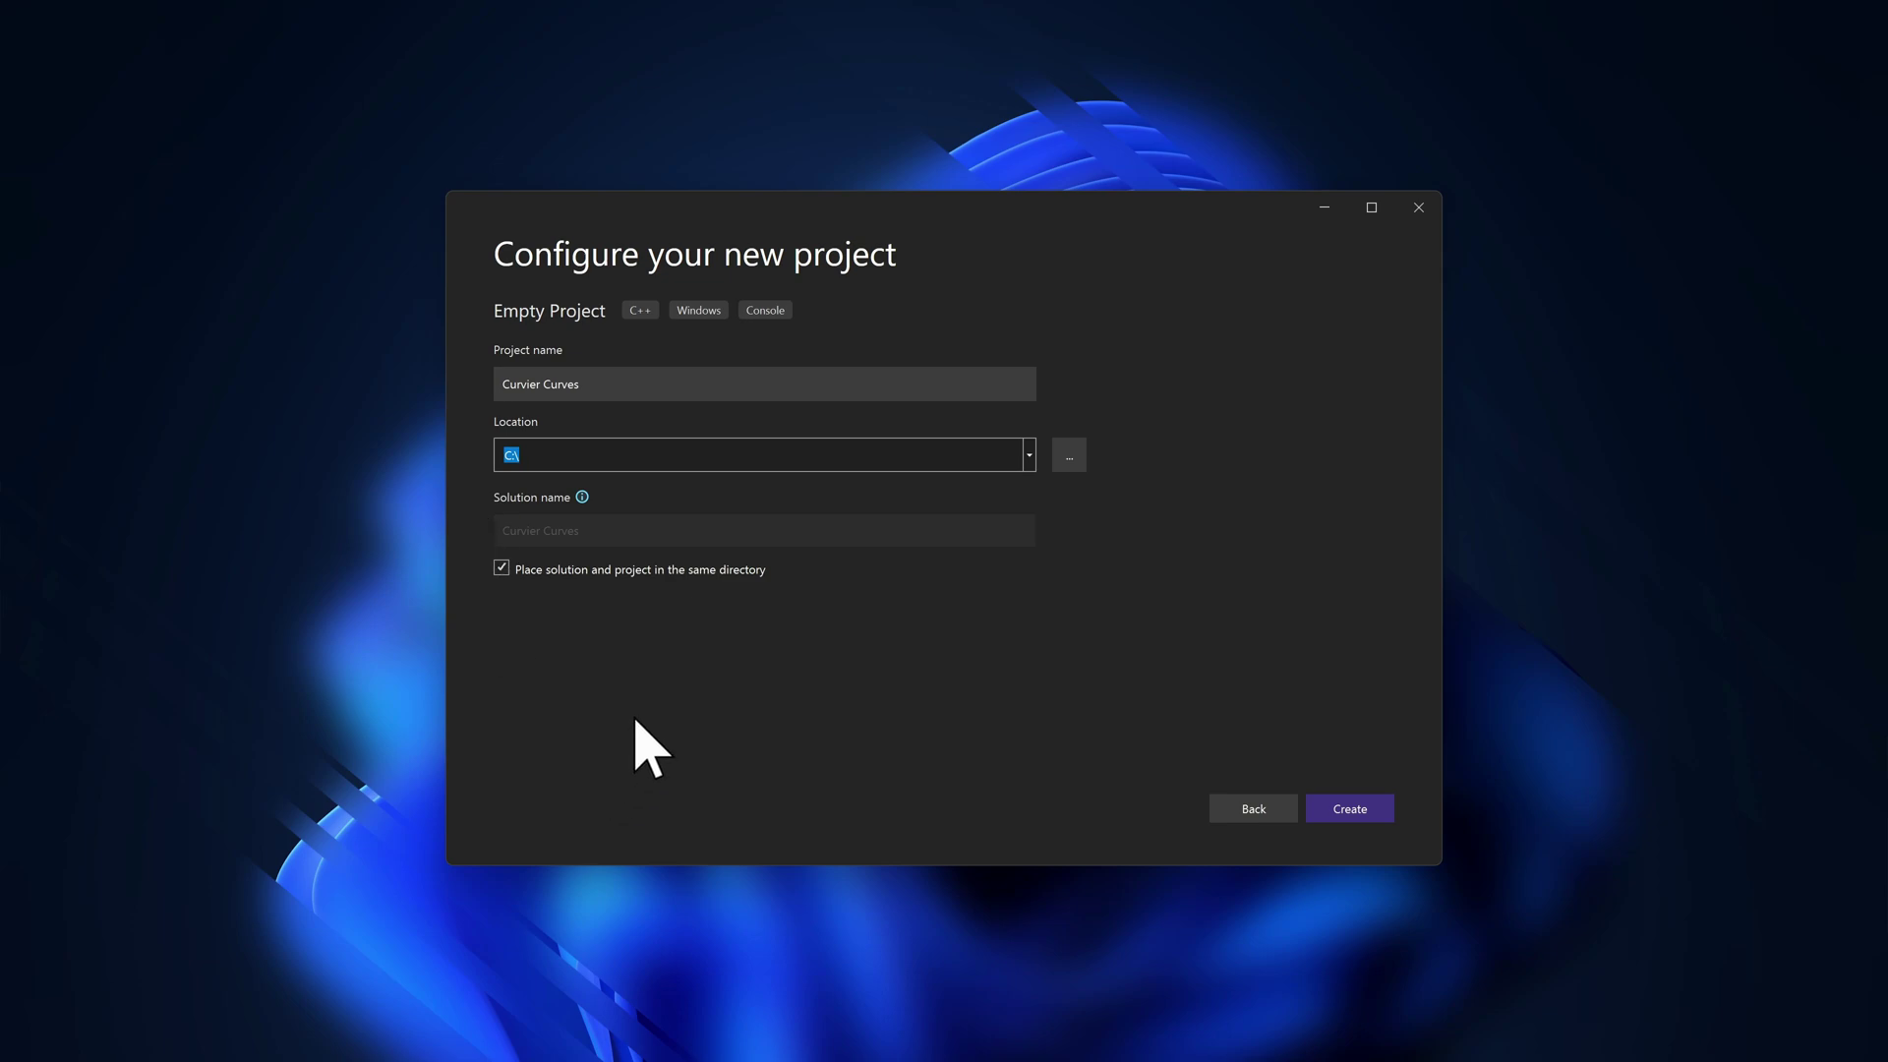
{"action": "left_click", "coordinate": [722, 455]}
{"action": "left_click", "coordinate": [1352, 808]}
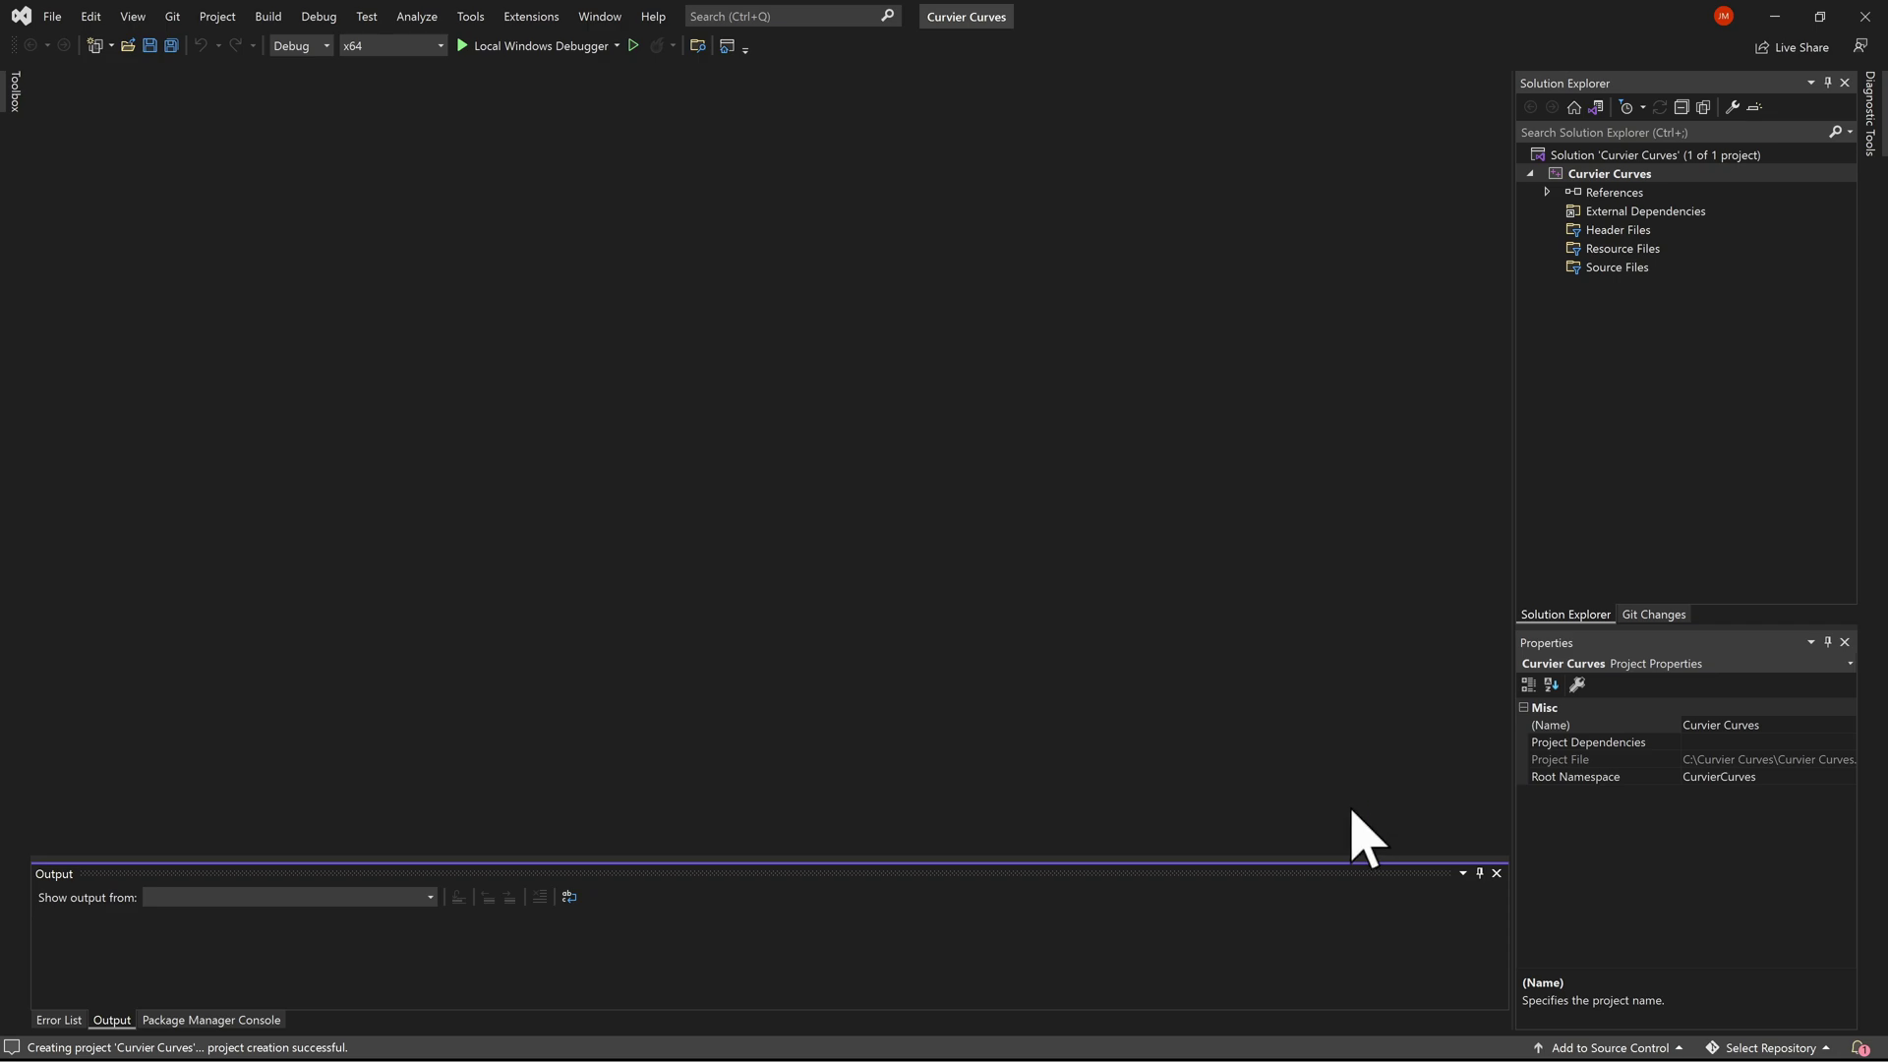
- Add a new C++ file named Source.cpp to the project's Source Files folder
{"action": "left_click", "coordinate": [1628, 271]}
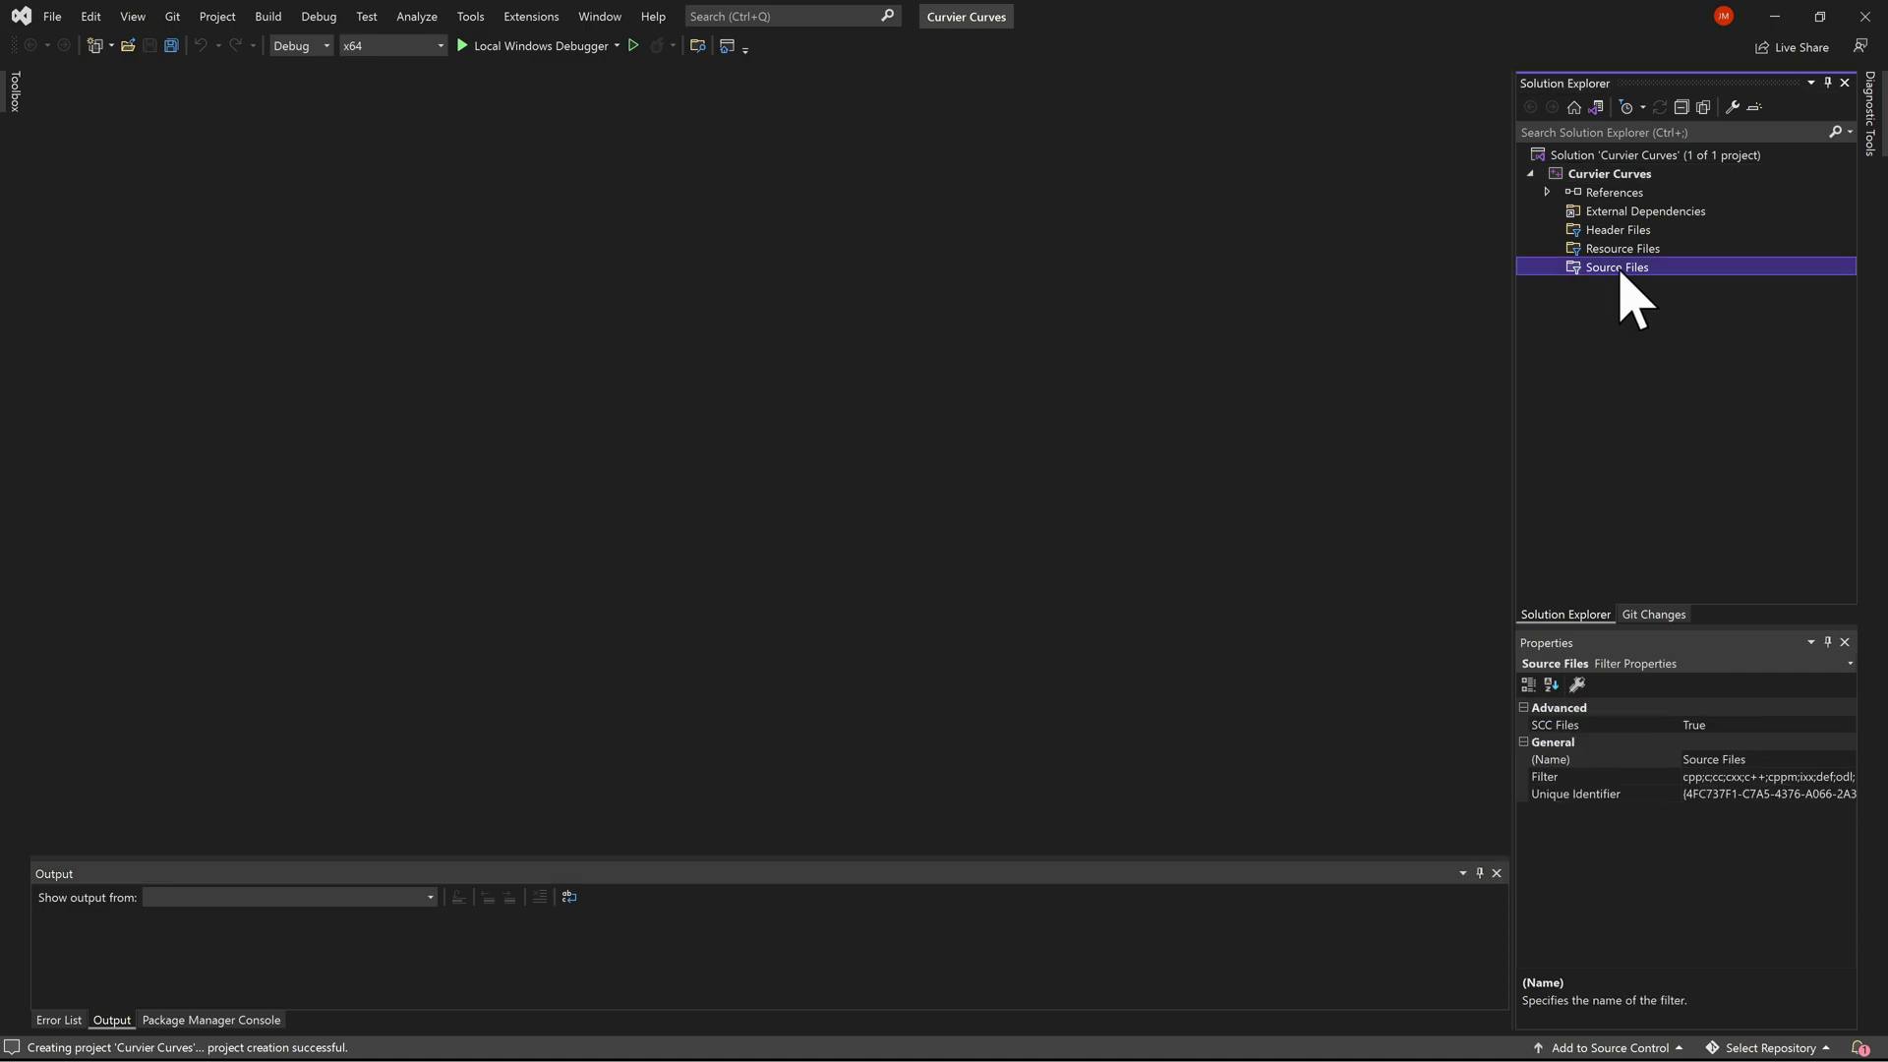
{"action": "right_click", "coordinate": [1622, 277]}
{"action": "mouse_move", "coordinate": [1519, 285]}
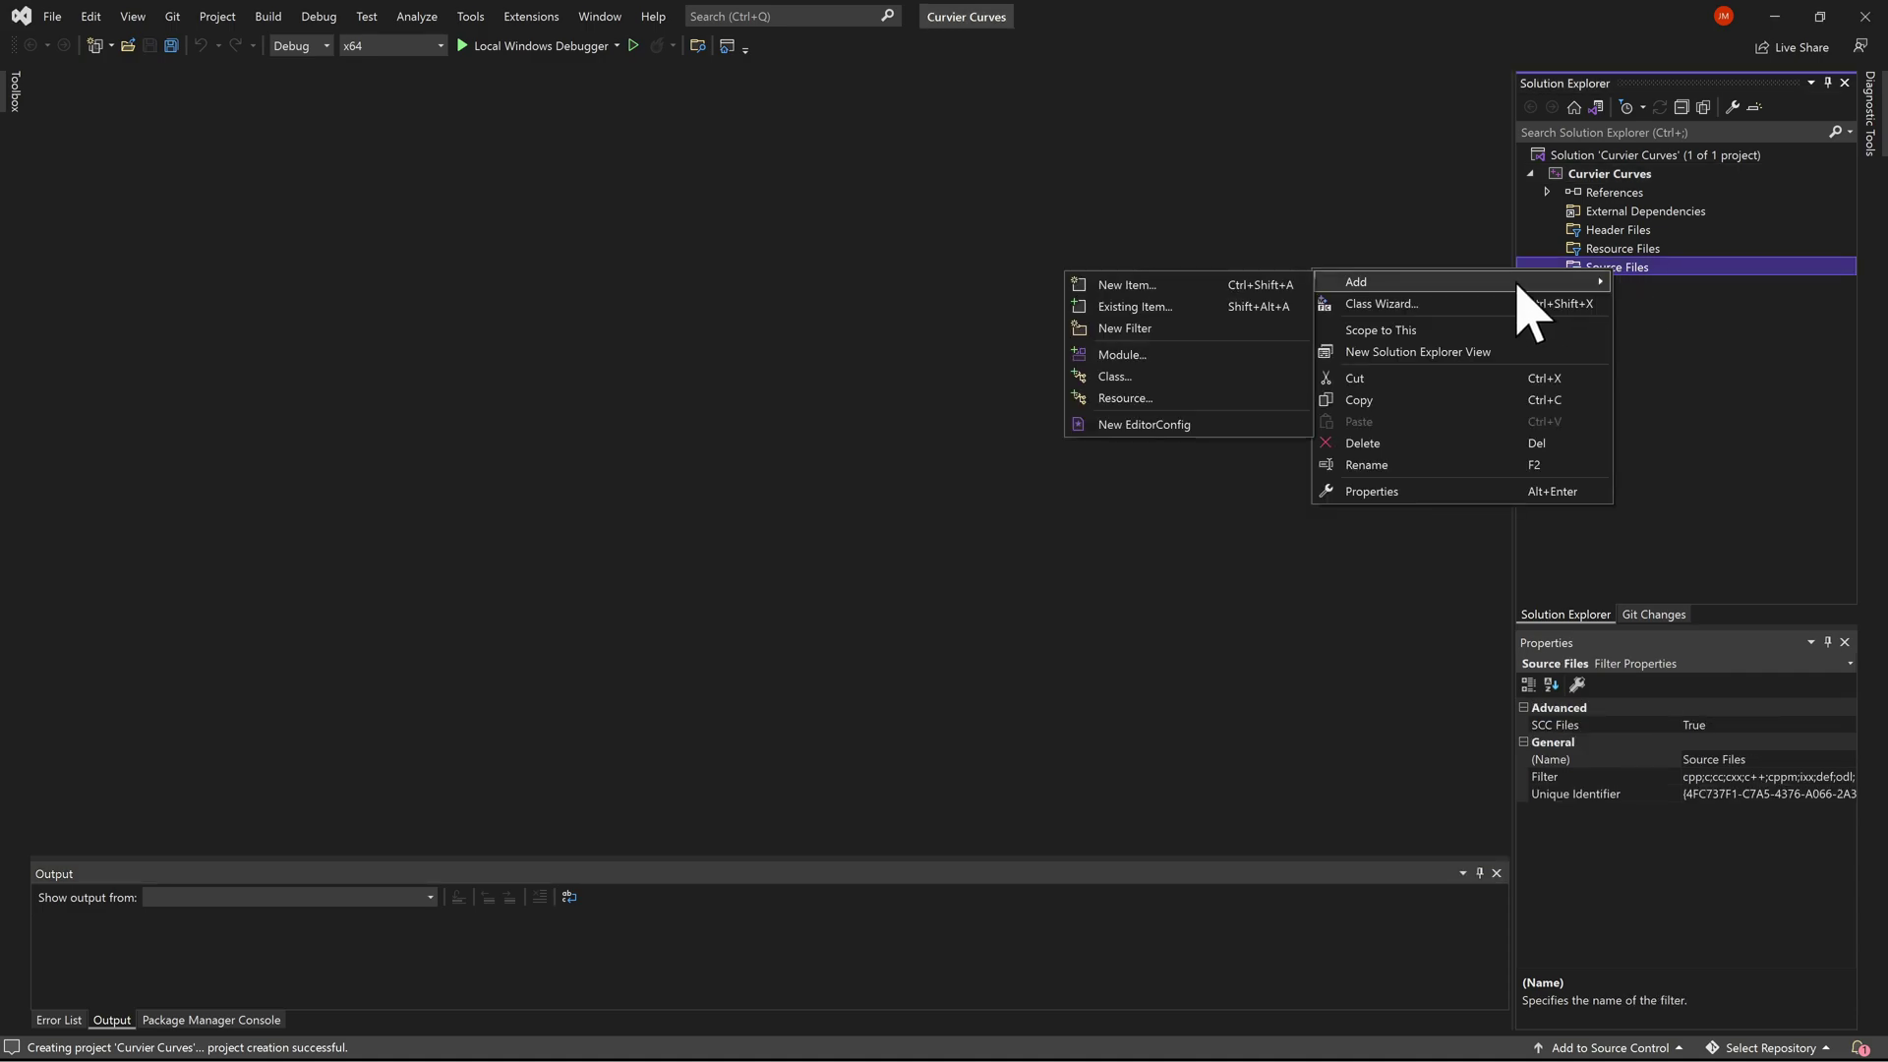
{"action": "left_click", "coordinate": [1237, 291]}
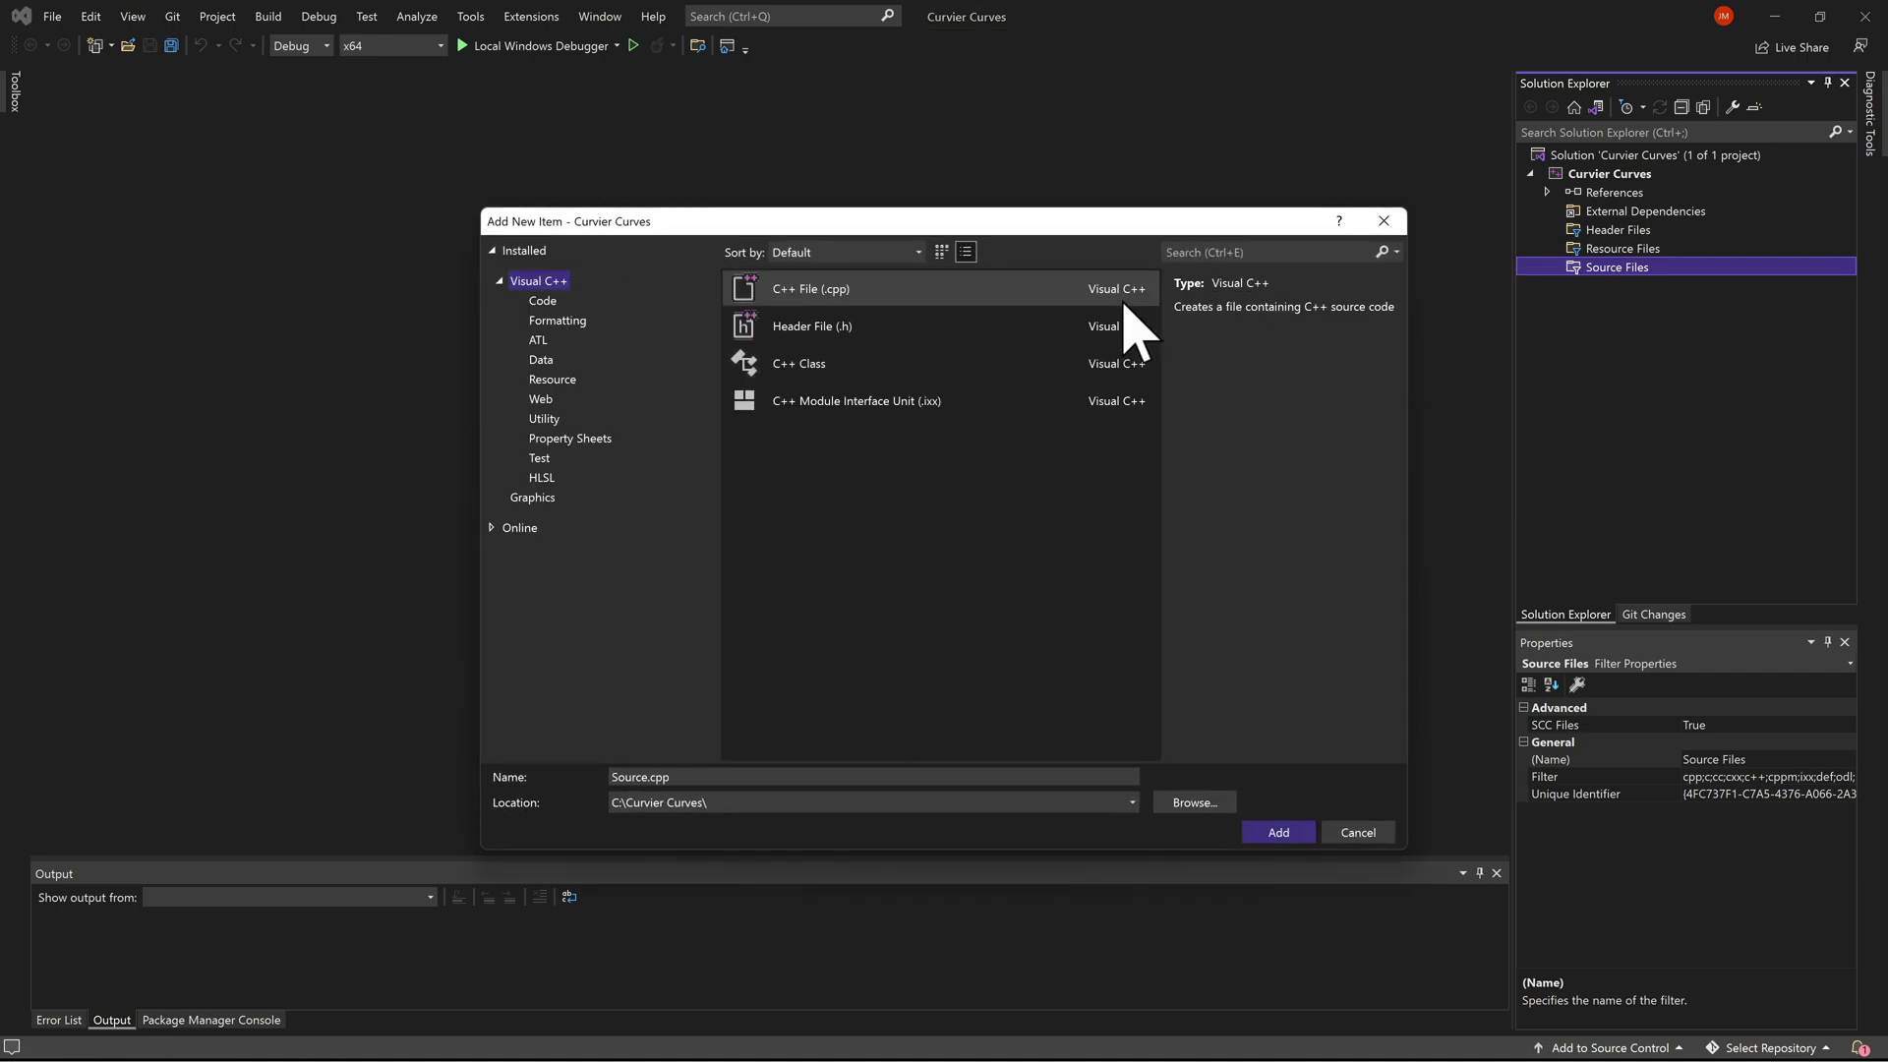
{"action": "left_click", "coordinate": [736, 776]}
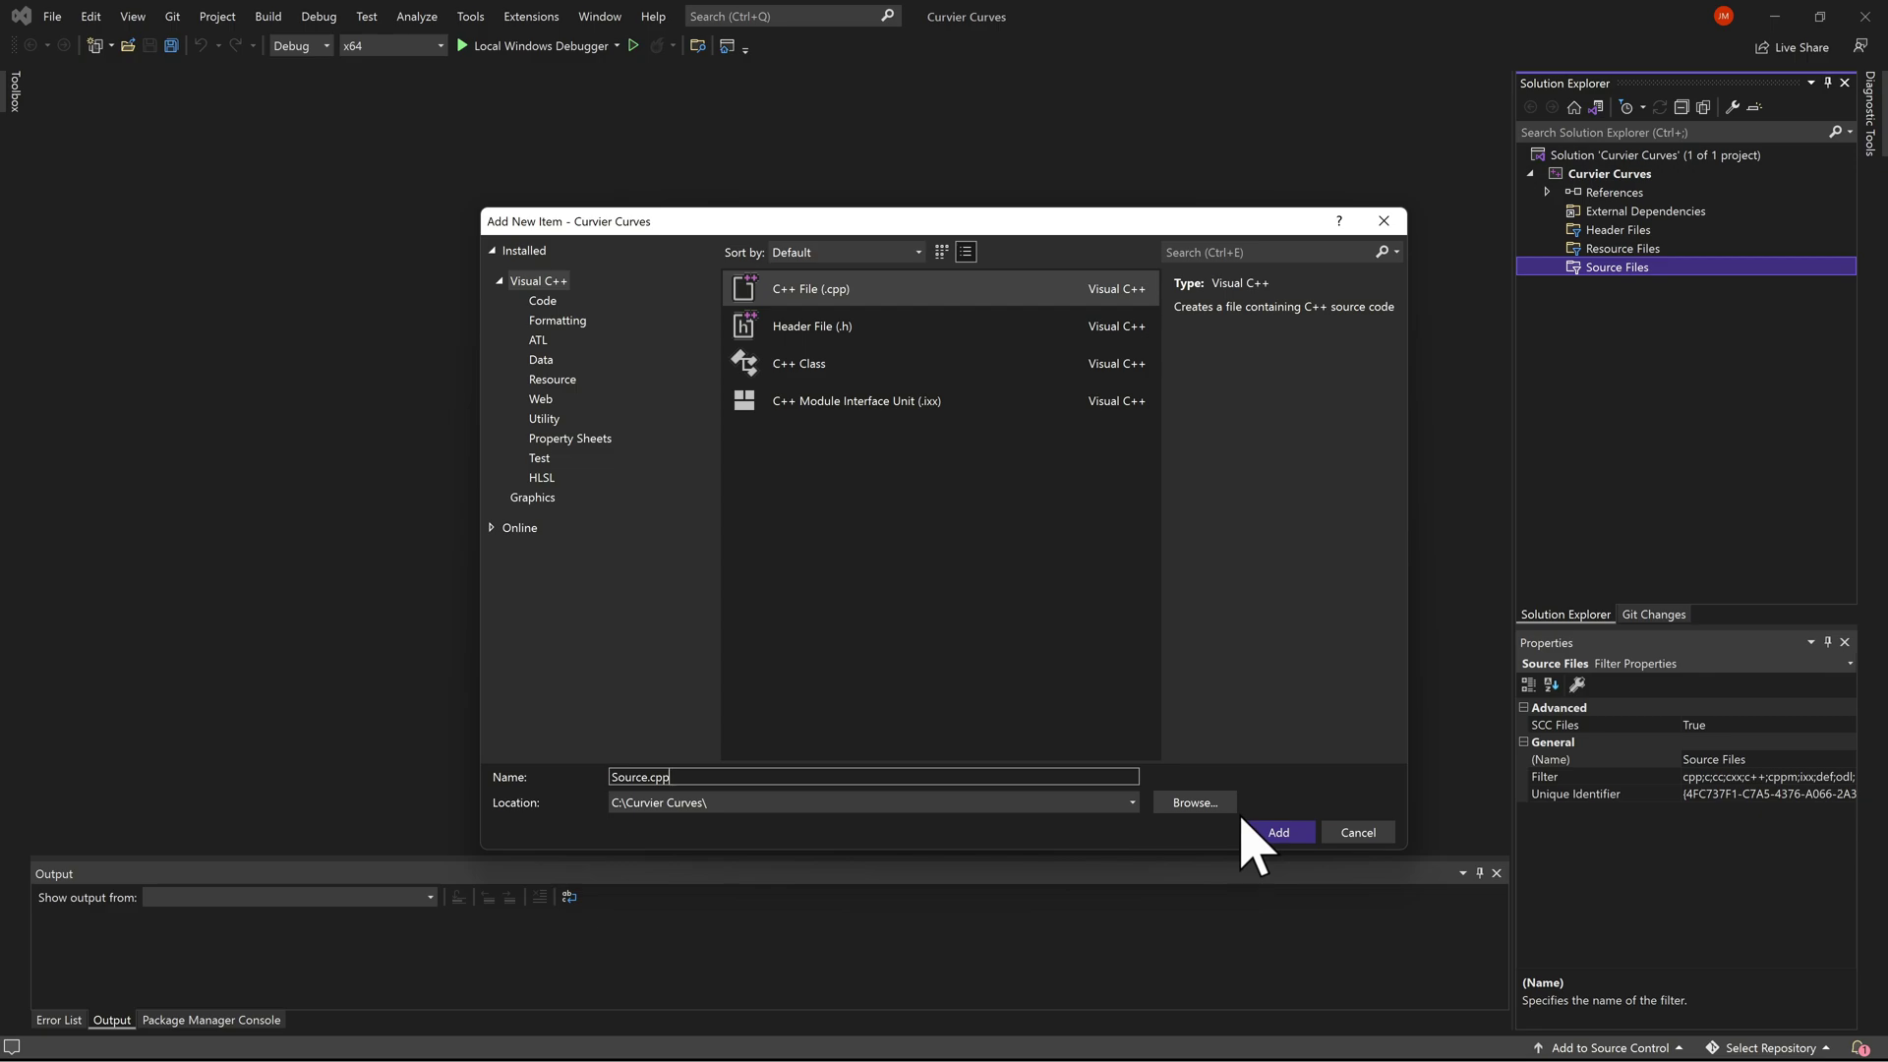
{"action": "left_click", "coordinate": [1271, 838]}
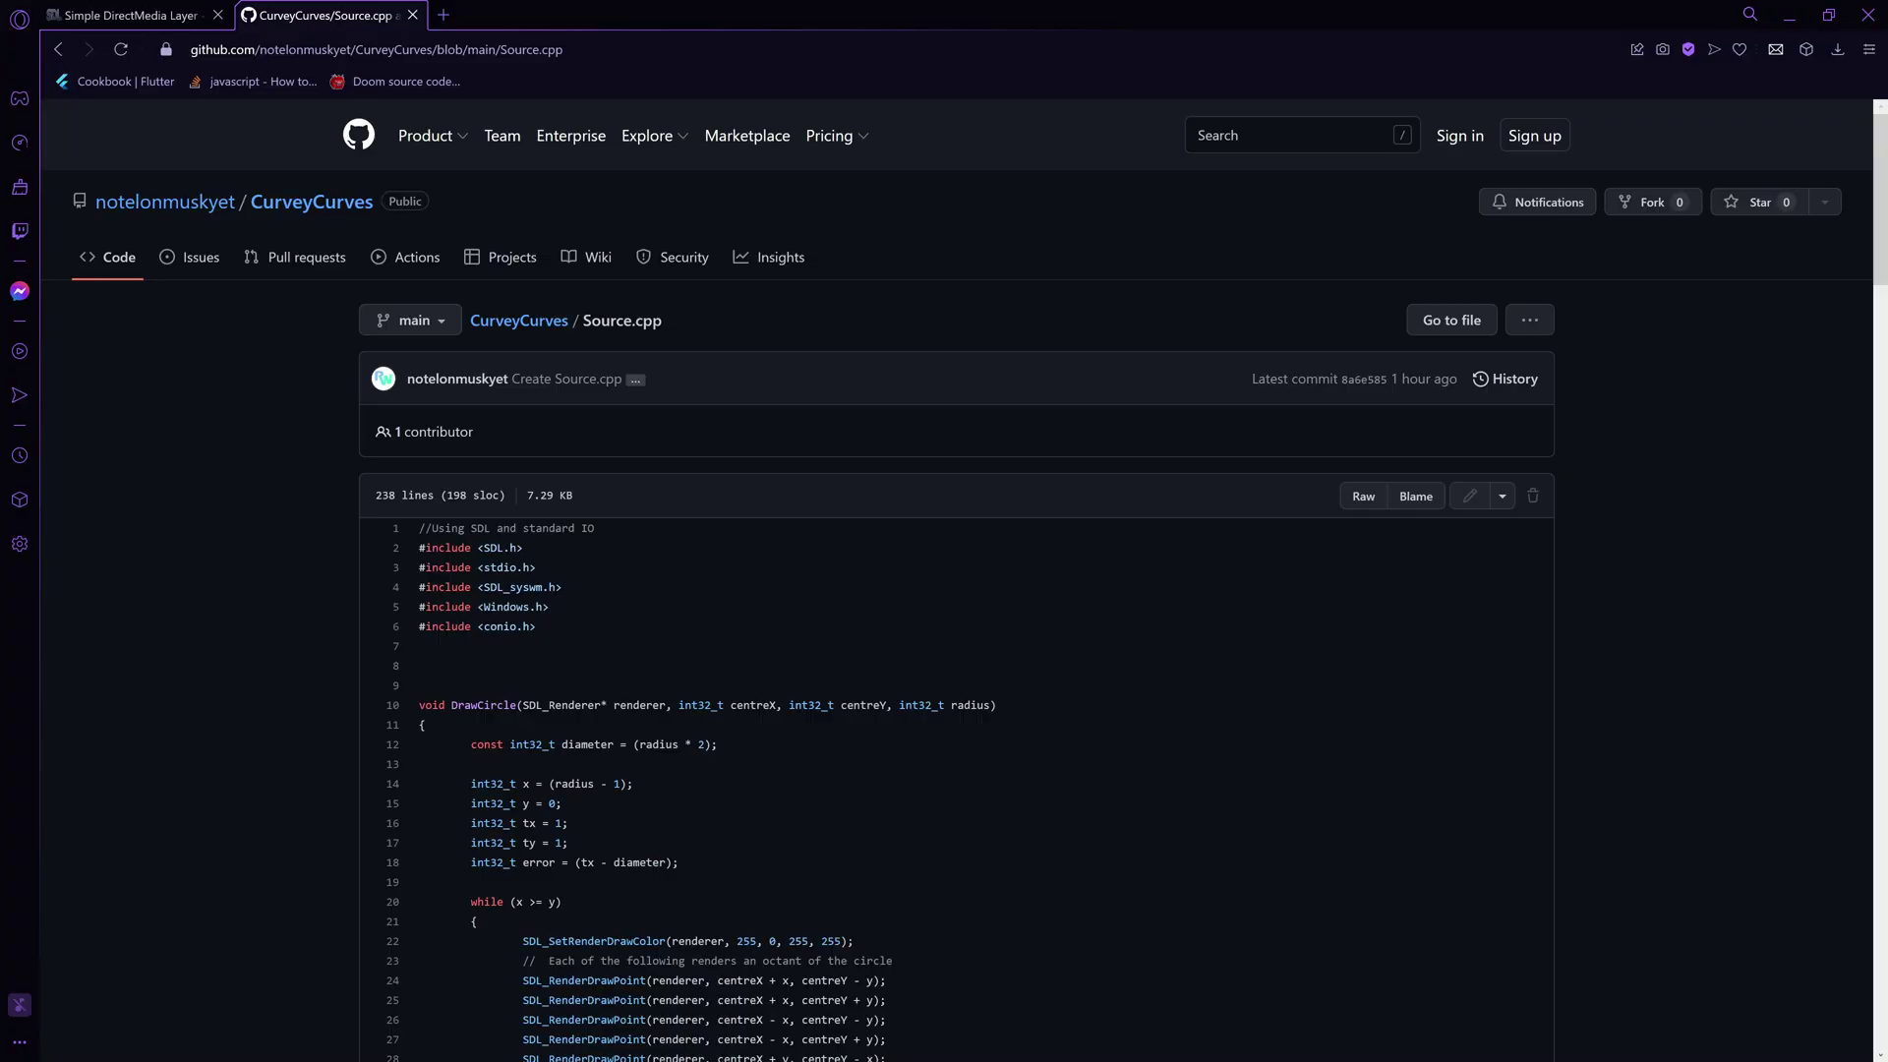
- Copy all the code of Source.cpp from the CurveyCurves GitHub page in the browser into the project's empty Source.cpp in Visual Studio
{"action": "scroll", "coordinate": [472, 561], "scroll_direction": "down", "scroll_amount": 2}
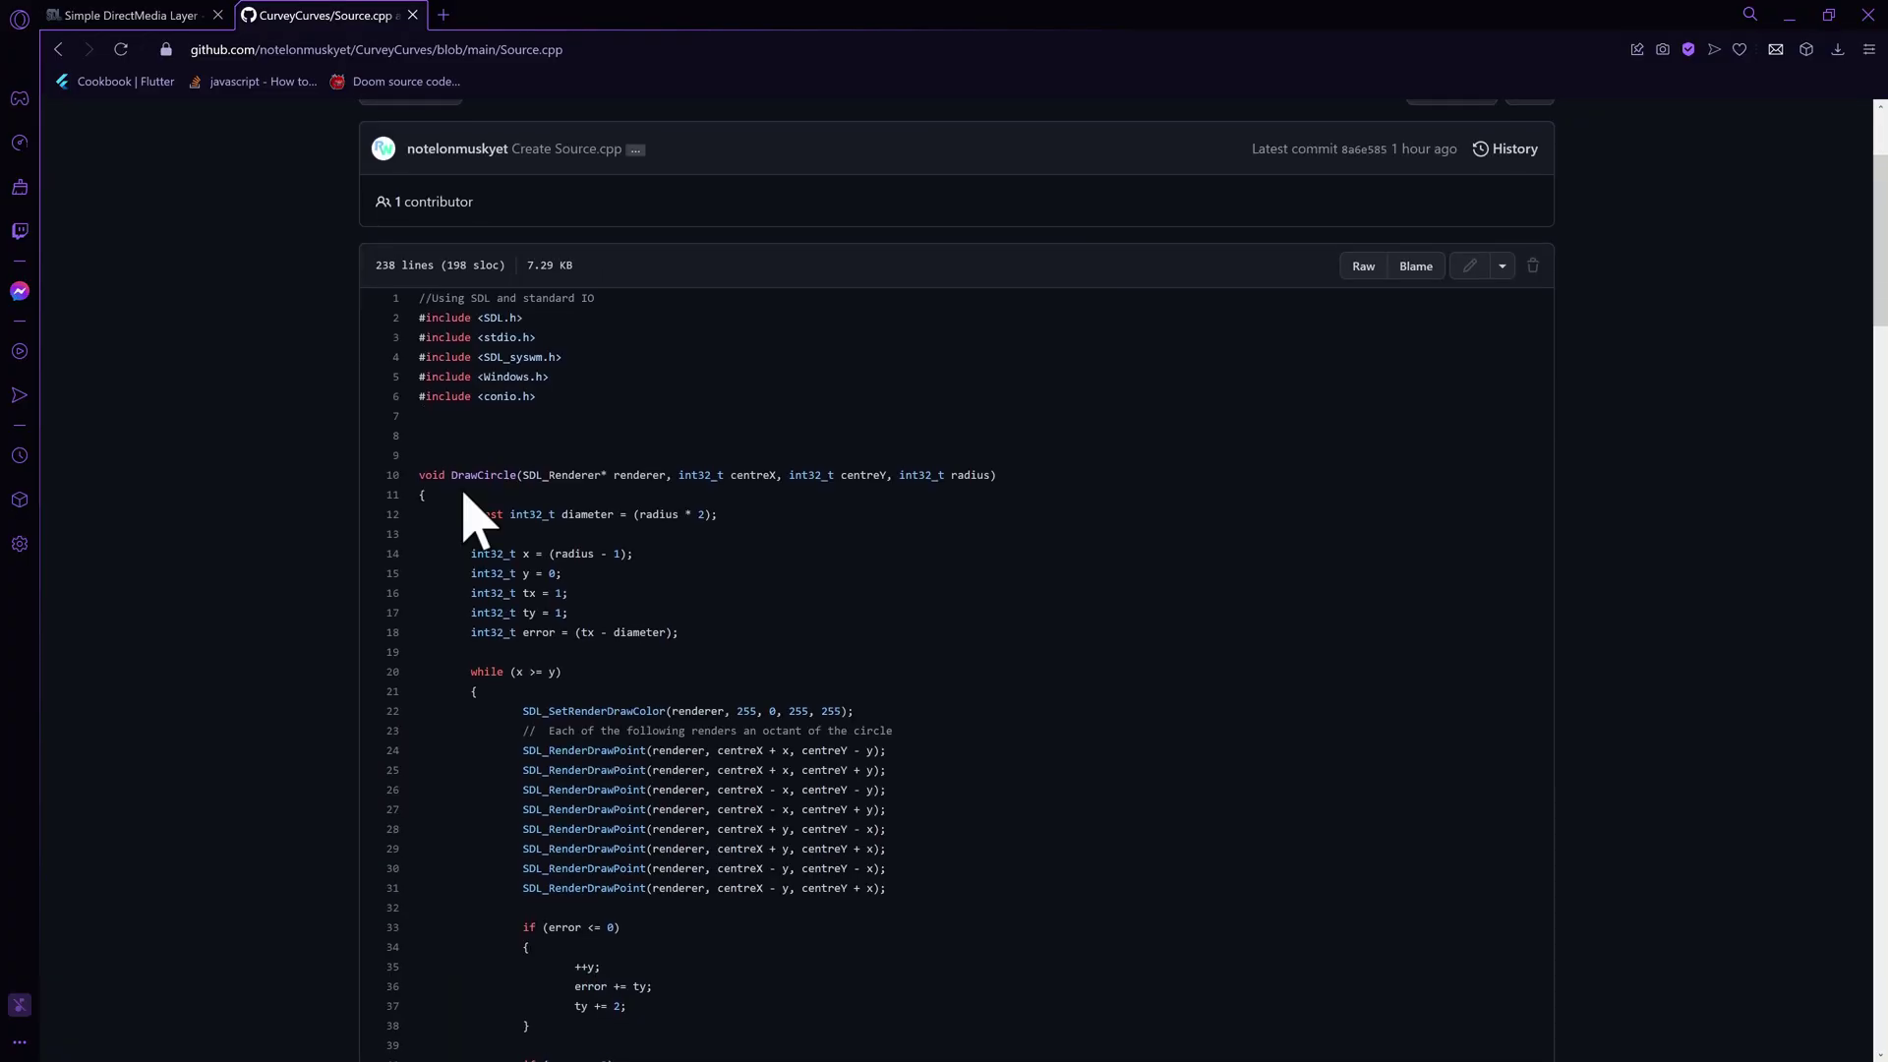
{"action": "left_click_drag", "start_coordinate": [420, 297], "coordinate": [506, 919]}
{"action": "key", "text": "ctrl+c"}
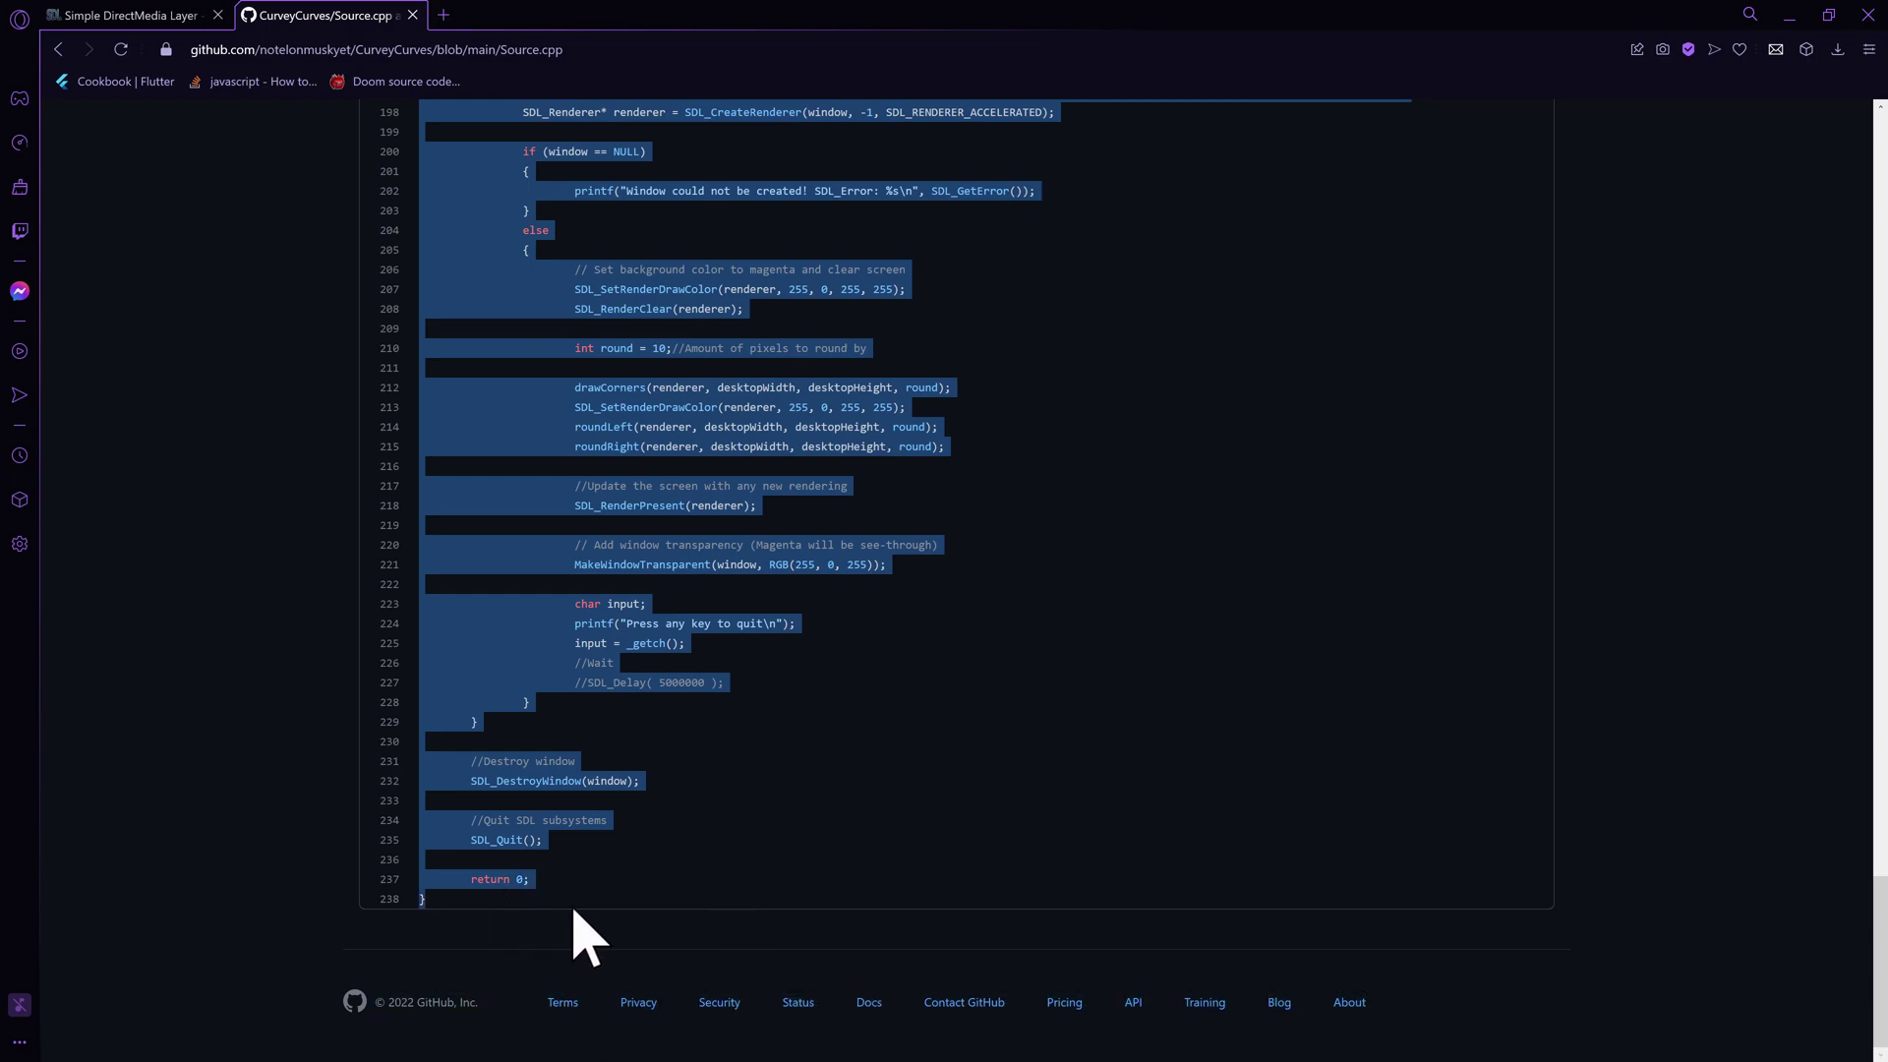
{"action": "key", "text": "alt+Tab"}
{"action": "key", "text": "ctrl+v"}
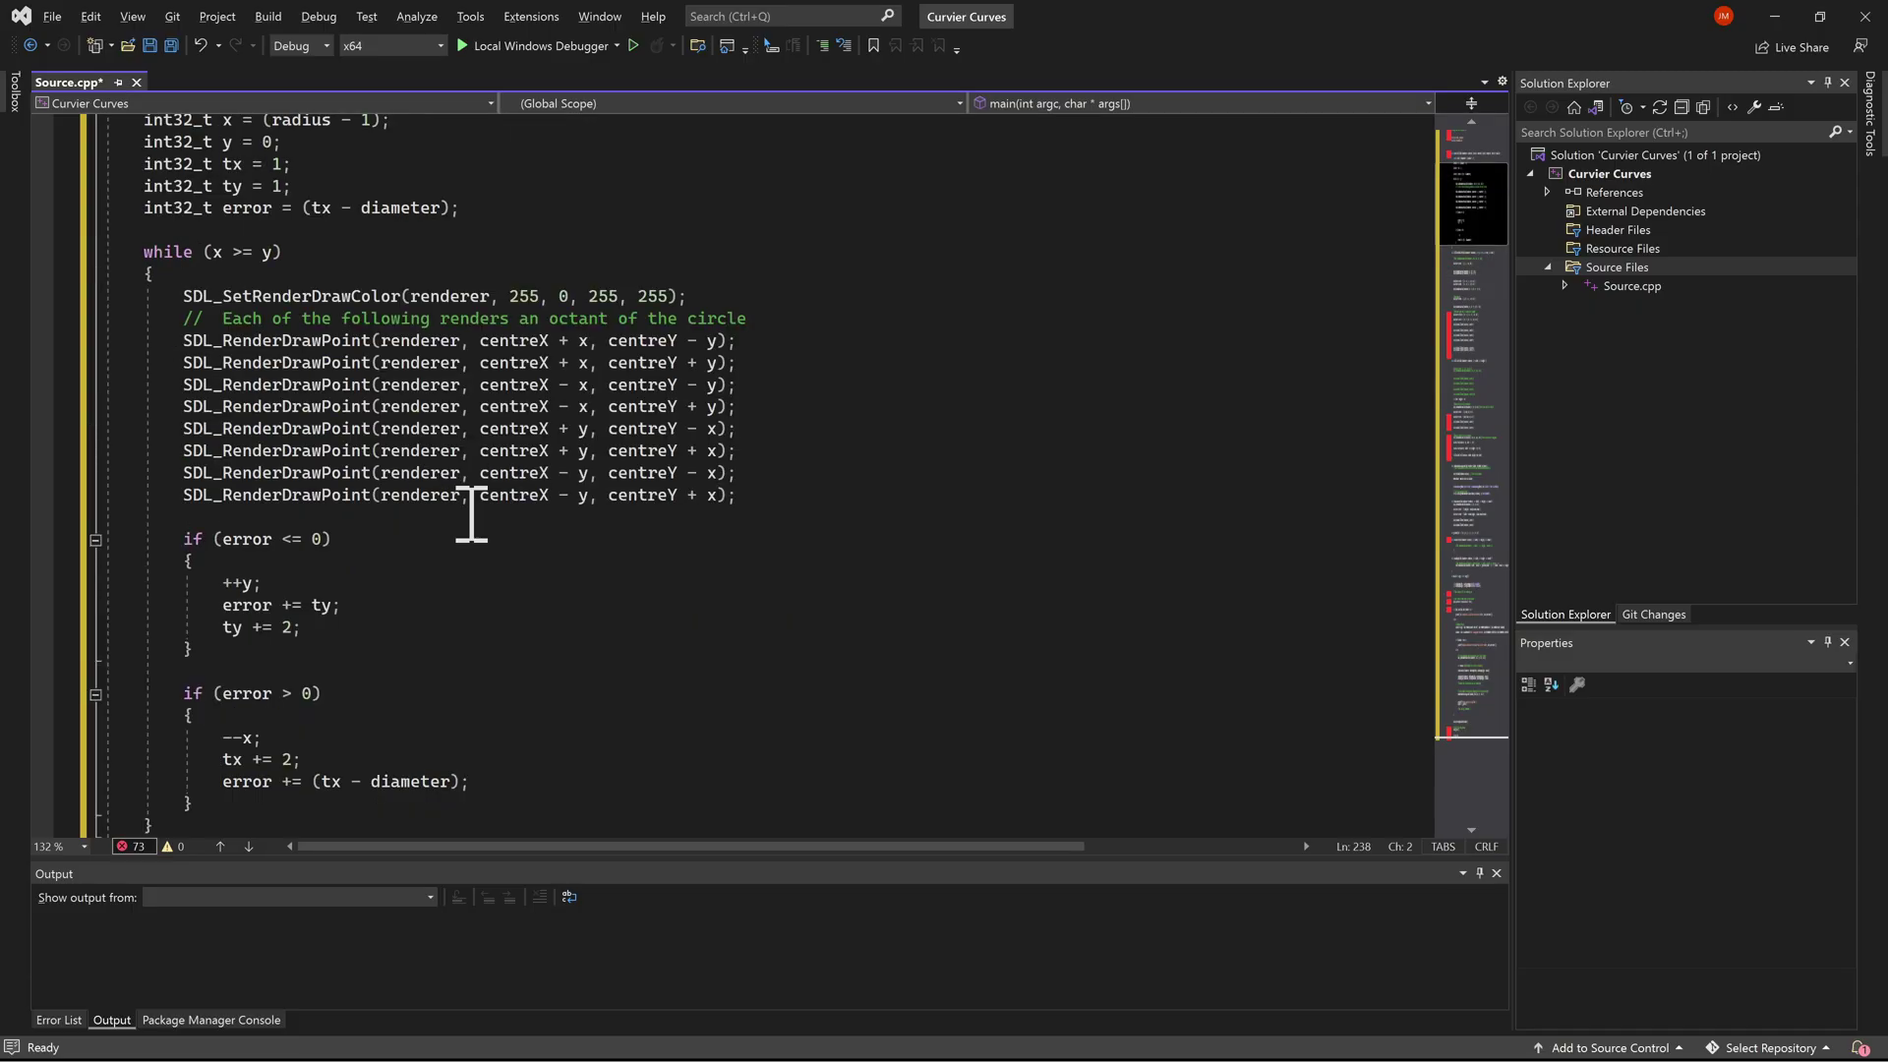
- Examine the SDL.h and SDL_syswm.h include lines at the start of Source.cpp and the functions below them
{"action": "scroll", "coordinate": [462, 513], "scroll_direction": "up", "scroll_amount": 5}
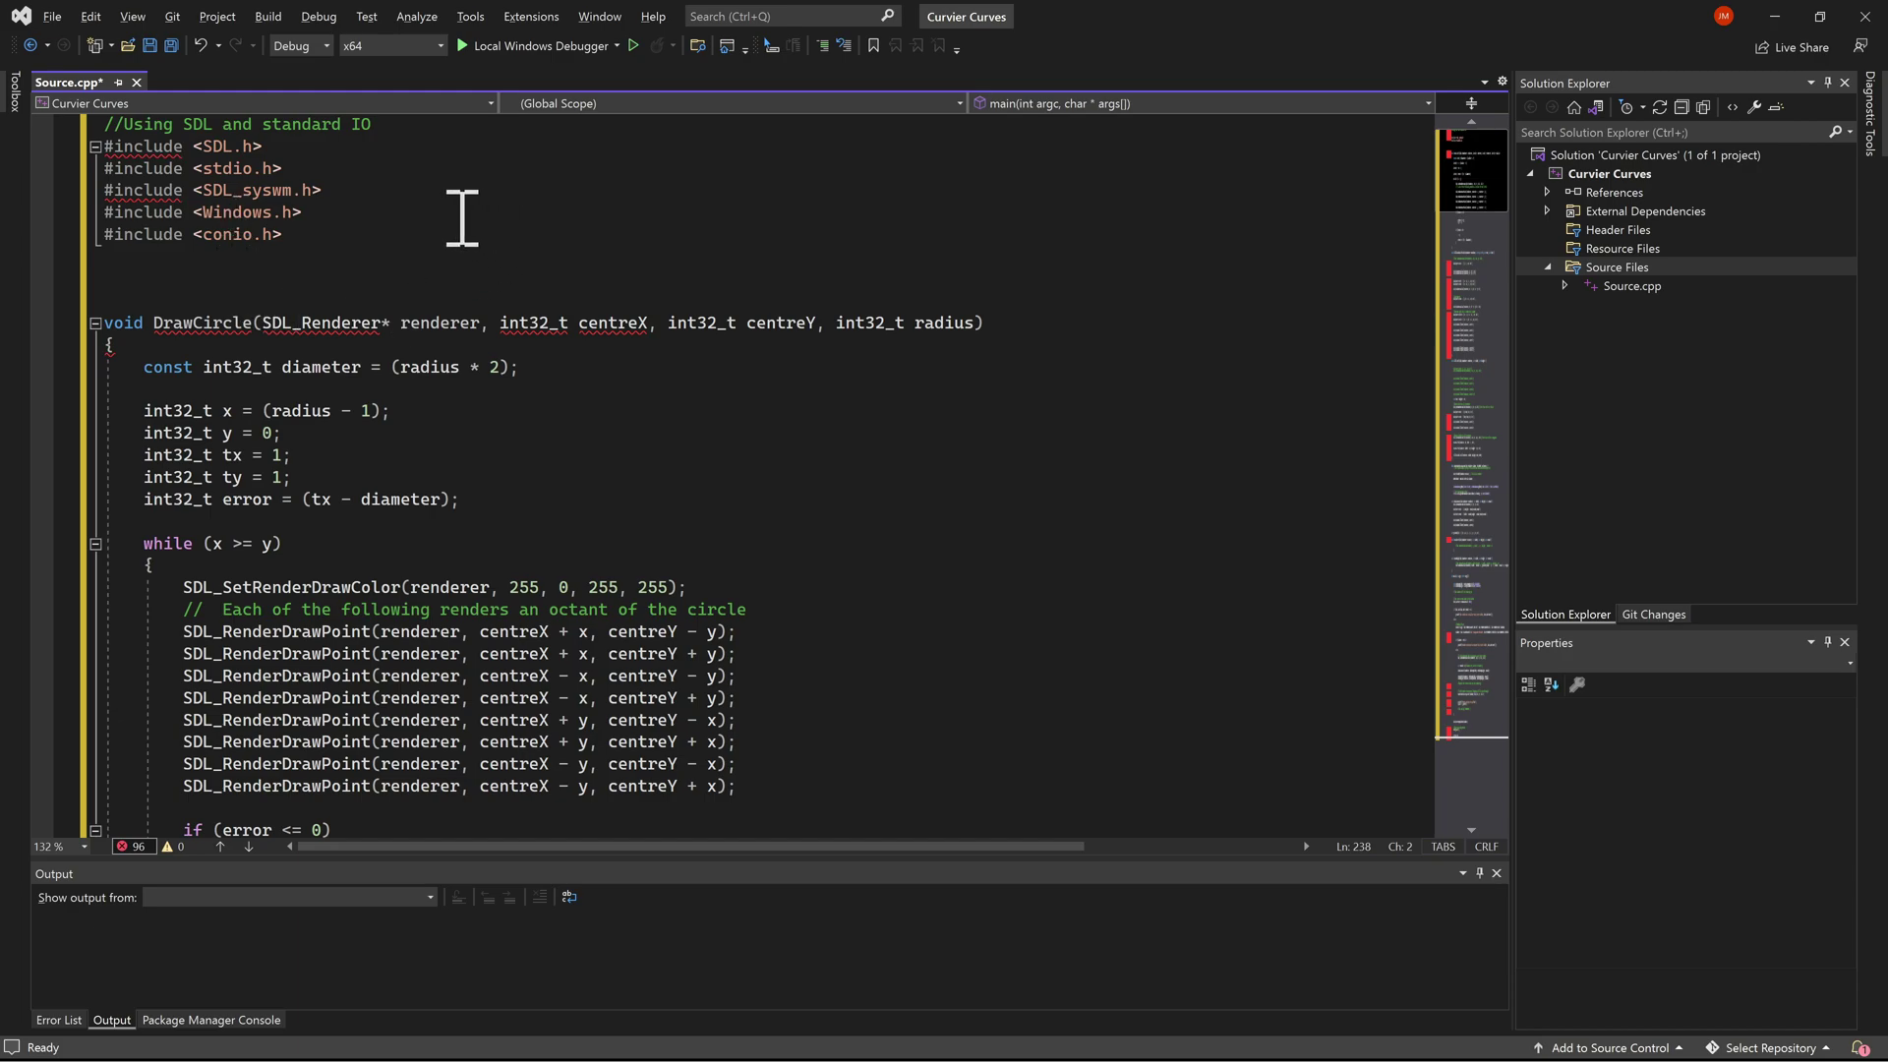
{"action": "left_click", "coordinate": [277, 146]}
{"action": "left_click_drag", "start_coordinate": [277, 146], "coordinate": [193, 147]}
{"action": "left_click", "coordinate": [332, 194]}
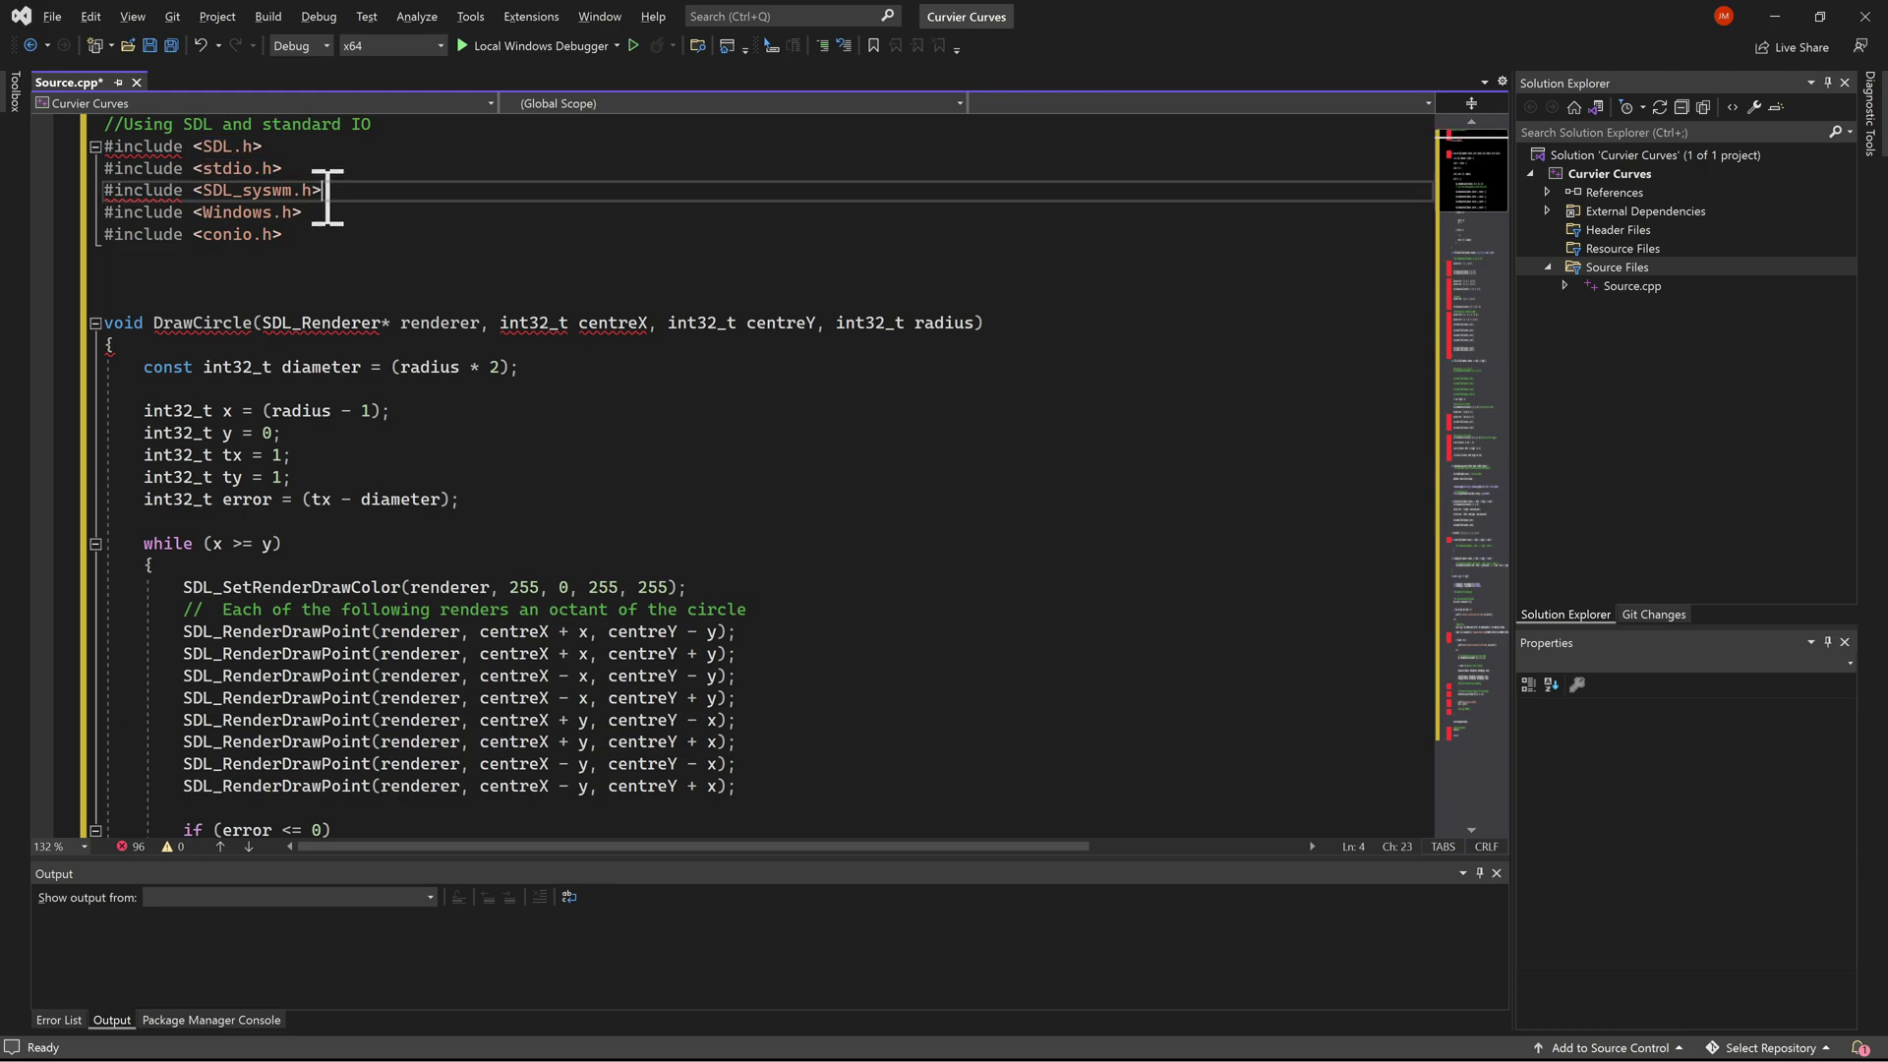
{"action": "left_click_drag", "start_coordinate": [335, 194], "coordinate": [203, 190]}
{"action": "left_click", "coordinate": [459, 214]}
{"action": "scroll", "coordinate": [459, 213], "scroll_direction": "down", "scroll_amount": 9}
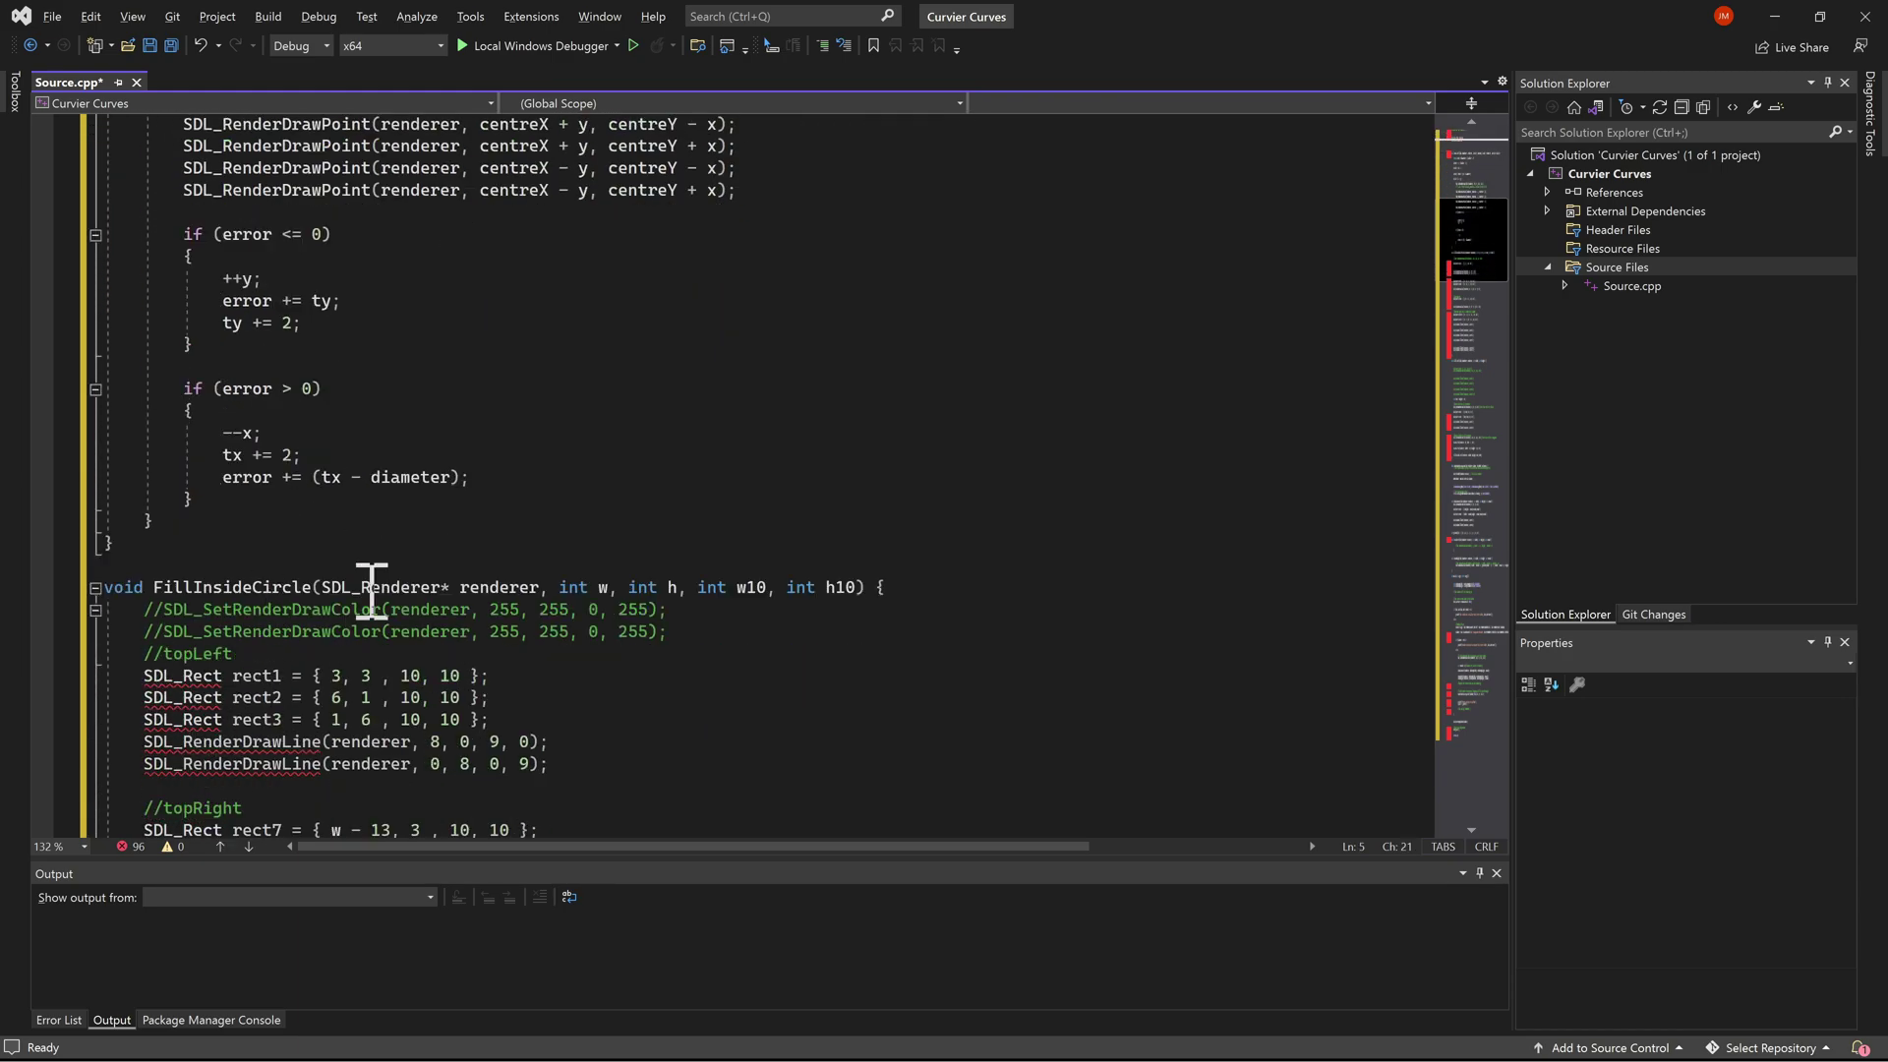
{"action": "scroll", "coordinate": [381, 548], "scroll_direction": "up", "scroll_amount": 9}
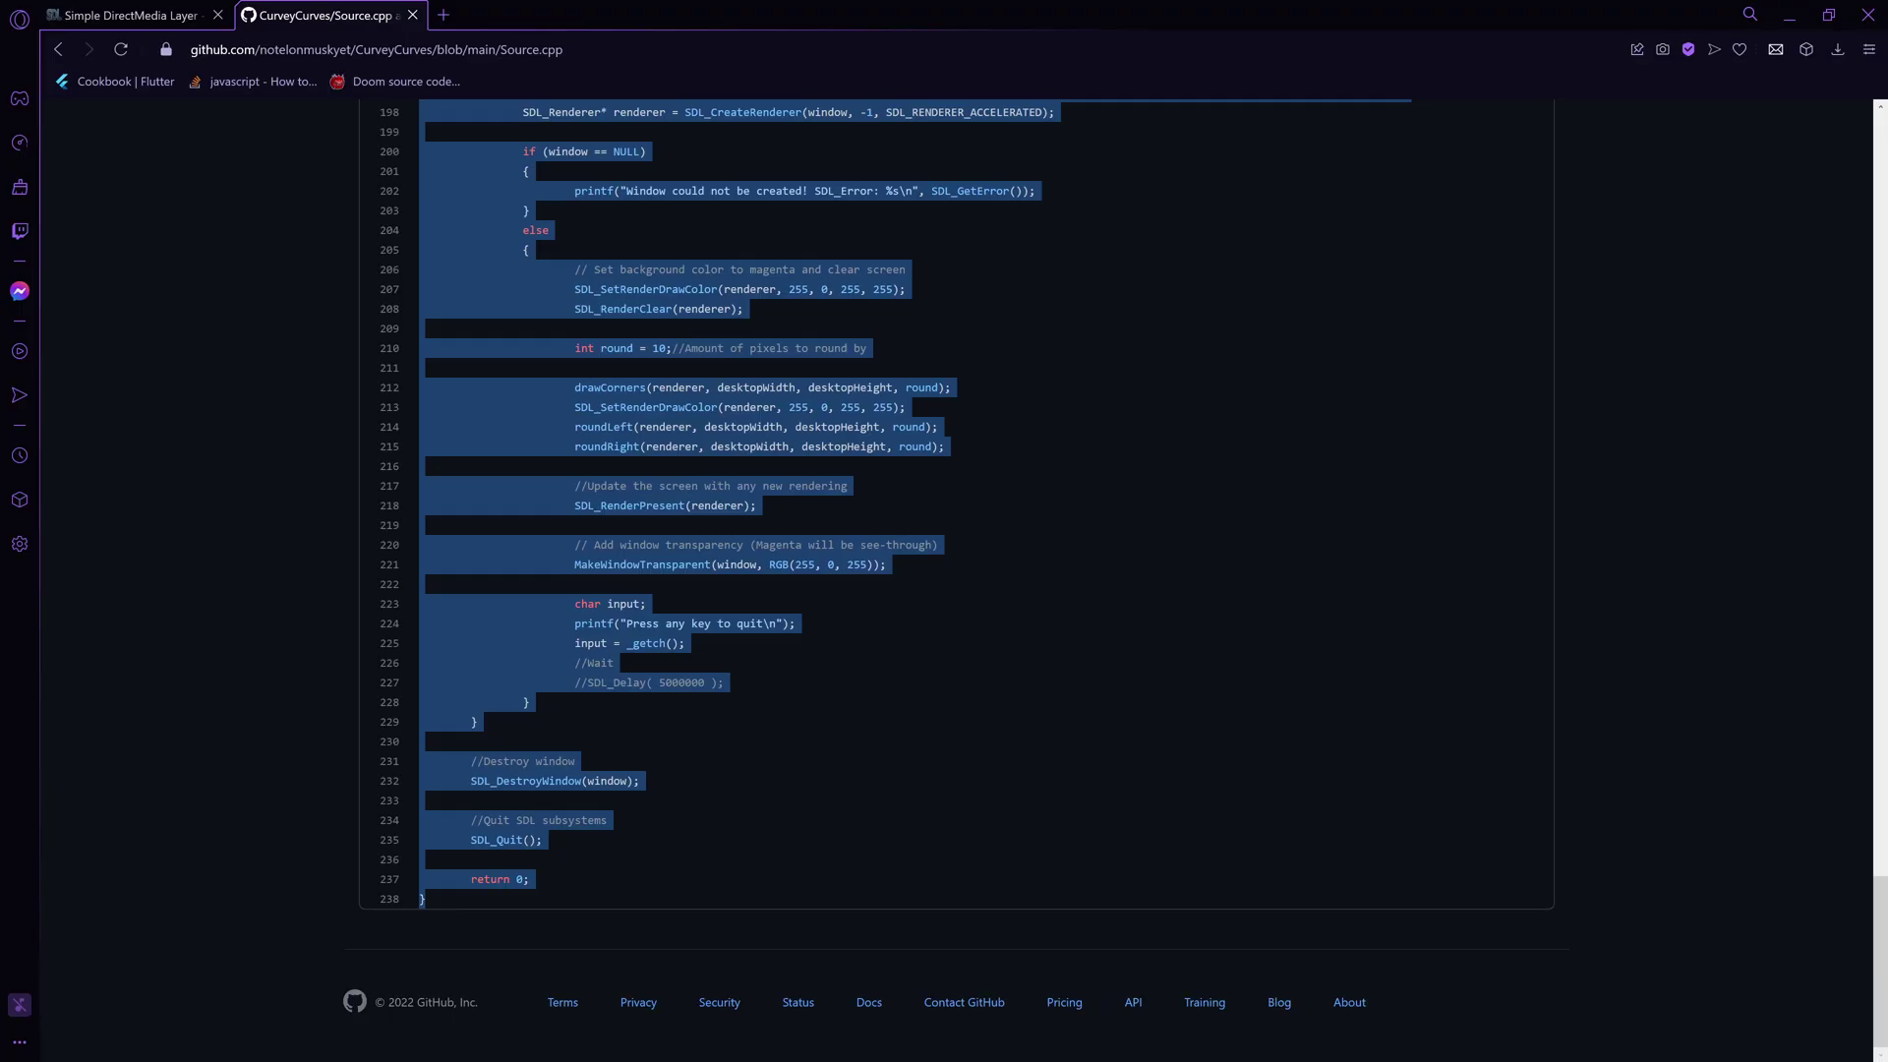
- Switch to the browser's SDL 2.0.22 download page and download SDL2-devel-2.0.22-VC.zip, the Windows Visual C++ development library
{"action": "left_click", "coordinate": [281, 408]}
{"action": "left_click", "coordinate": [128, 15]}
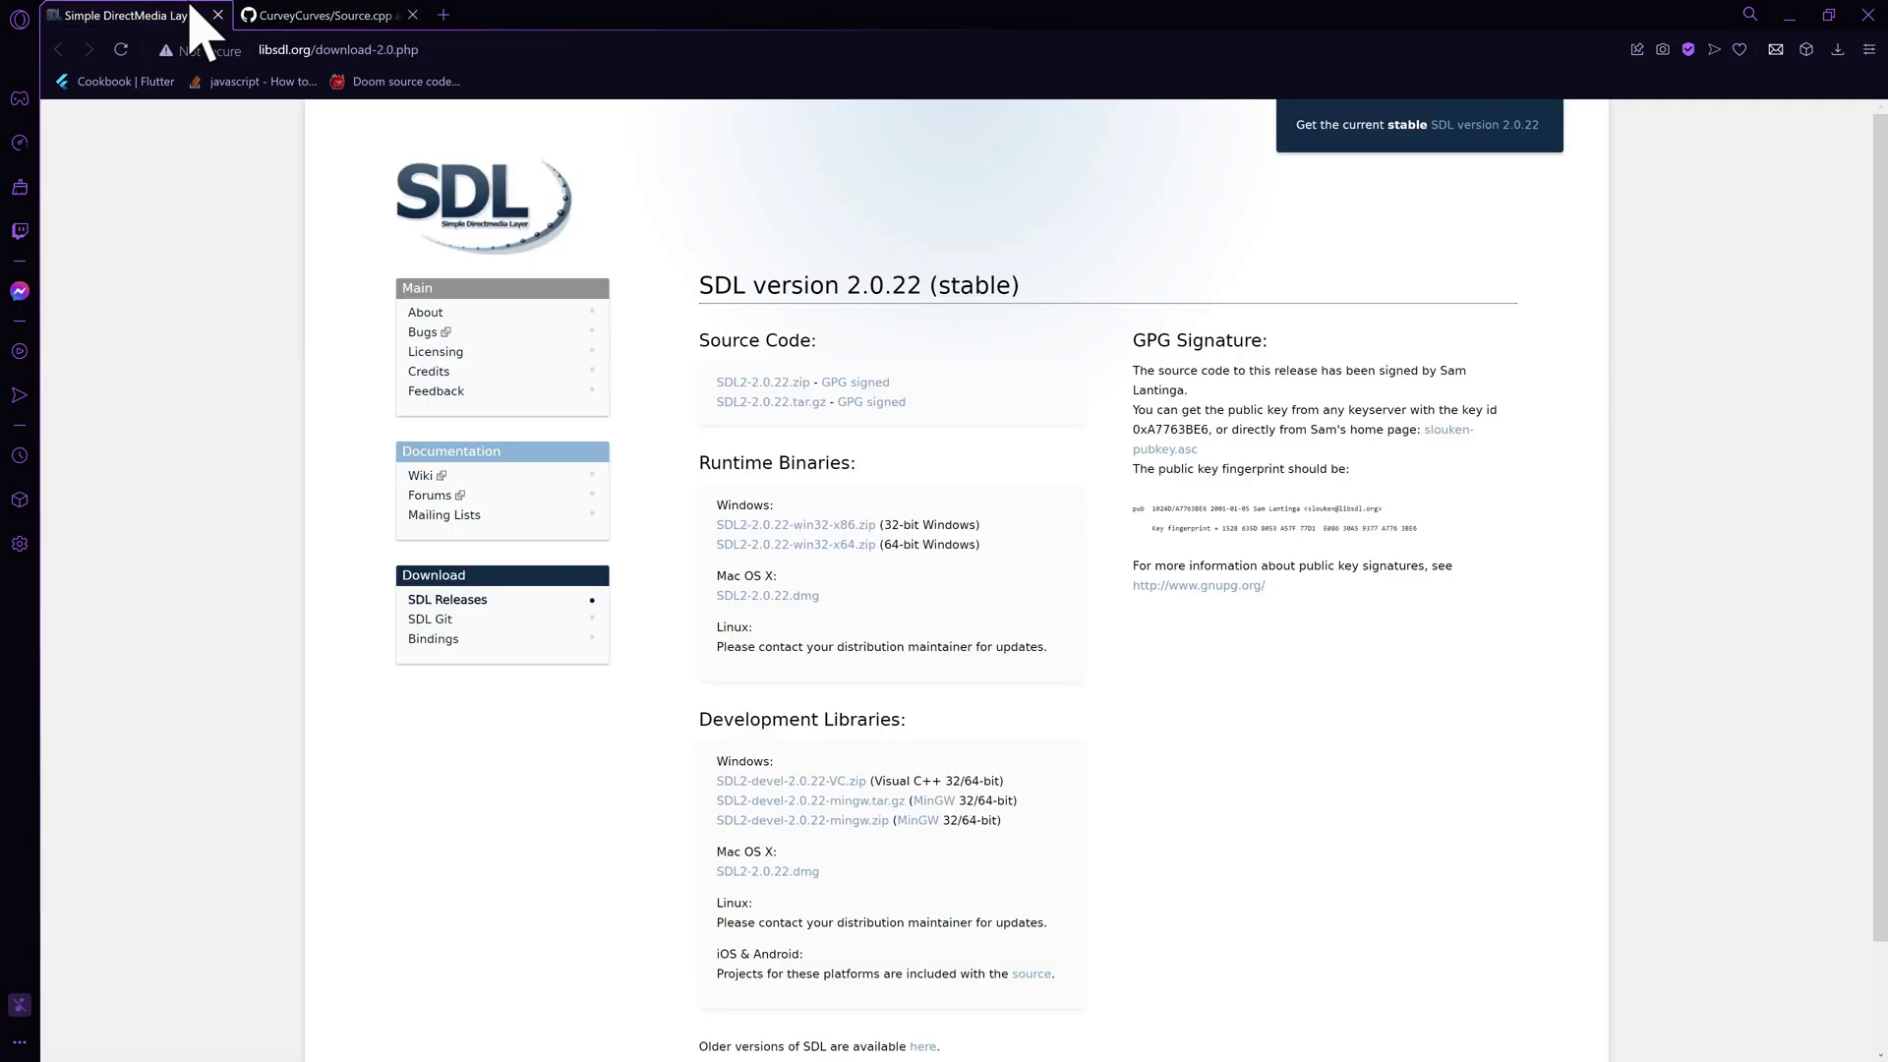
{"action": "scroll", "coordinate": [927, 454], "scroll_direction": "down", "scroll_amount": 2}
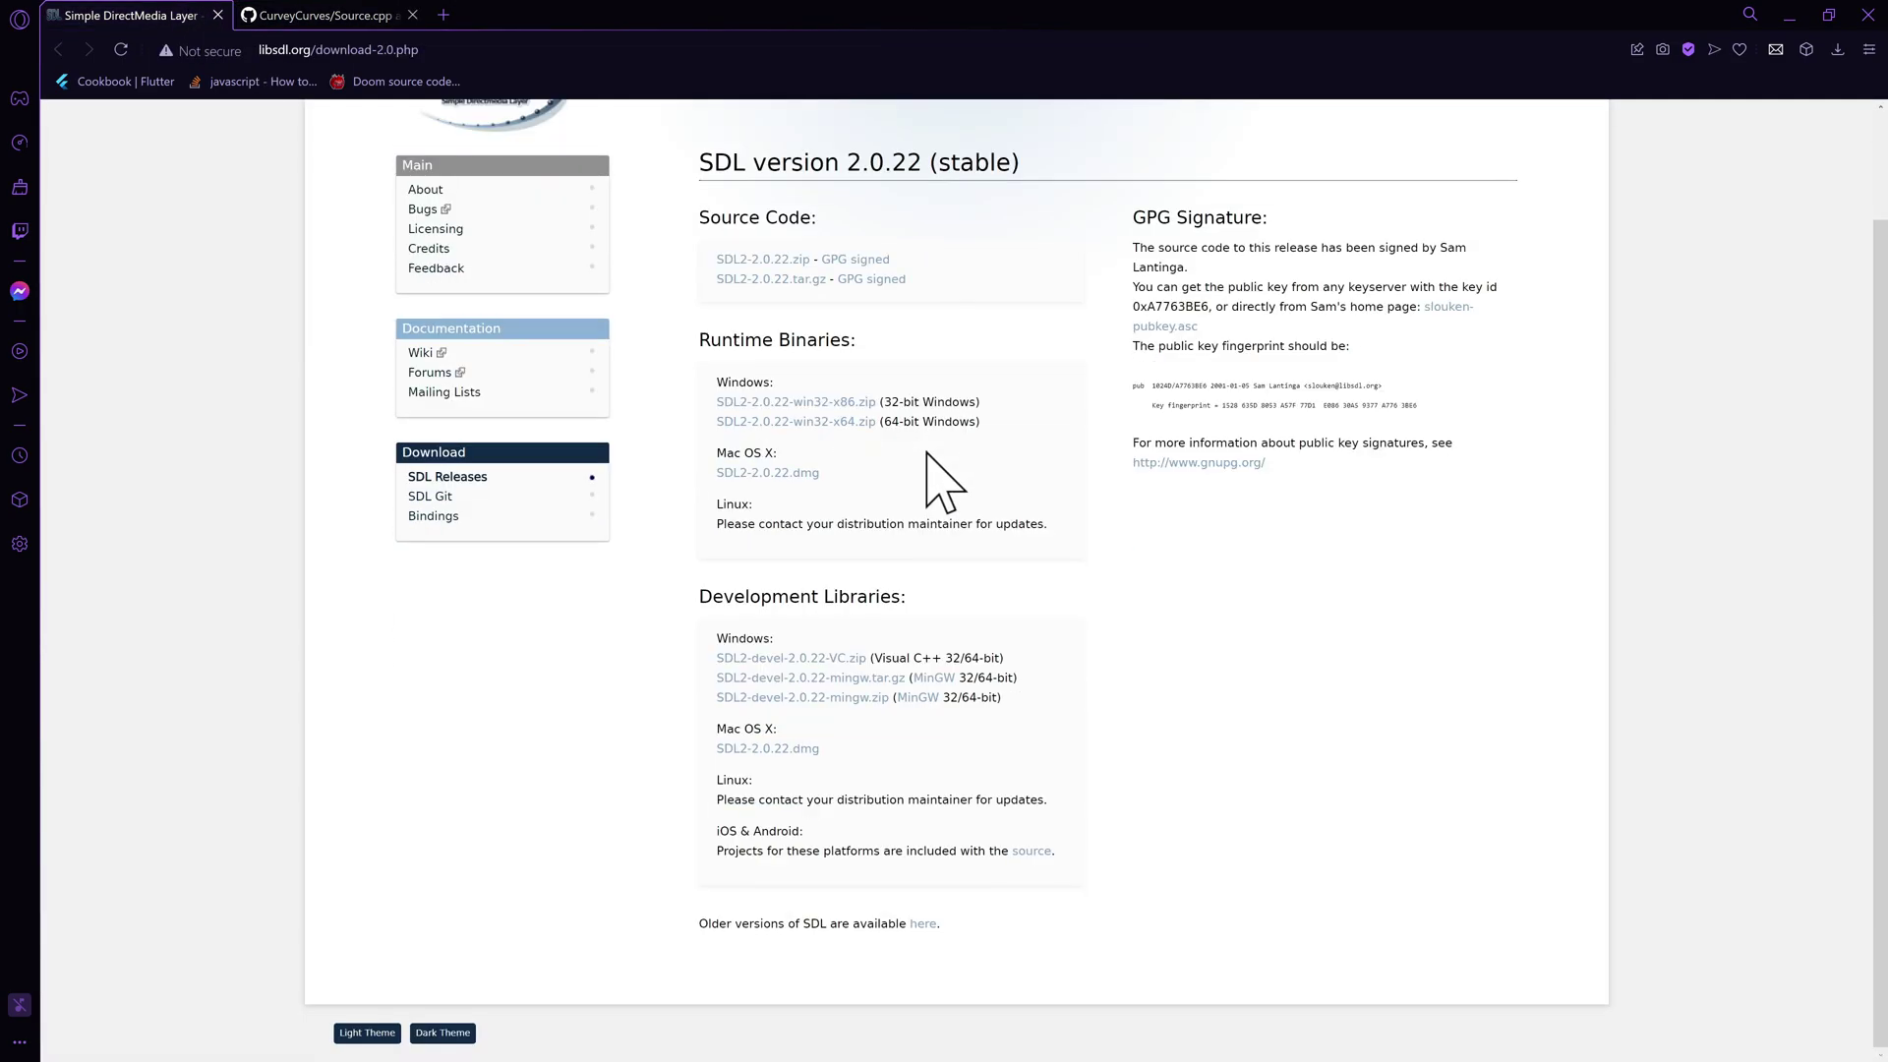
{"action": "scroll", "coordinate": [897, 590], "scroll_direction": "up", "scroll_amount": 3}
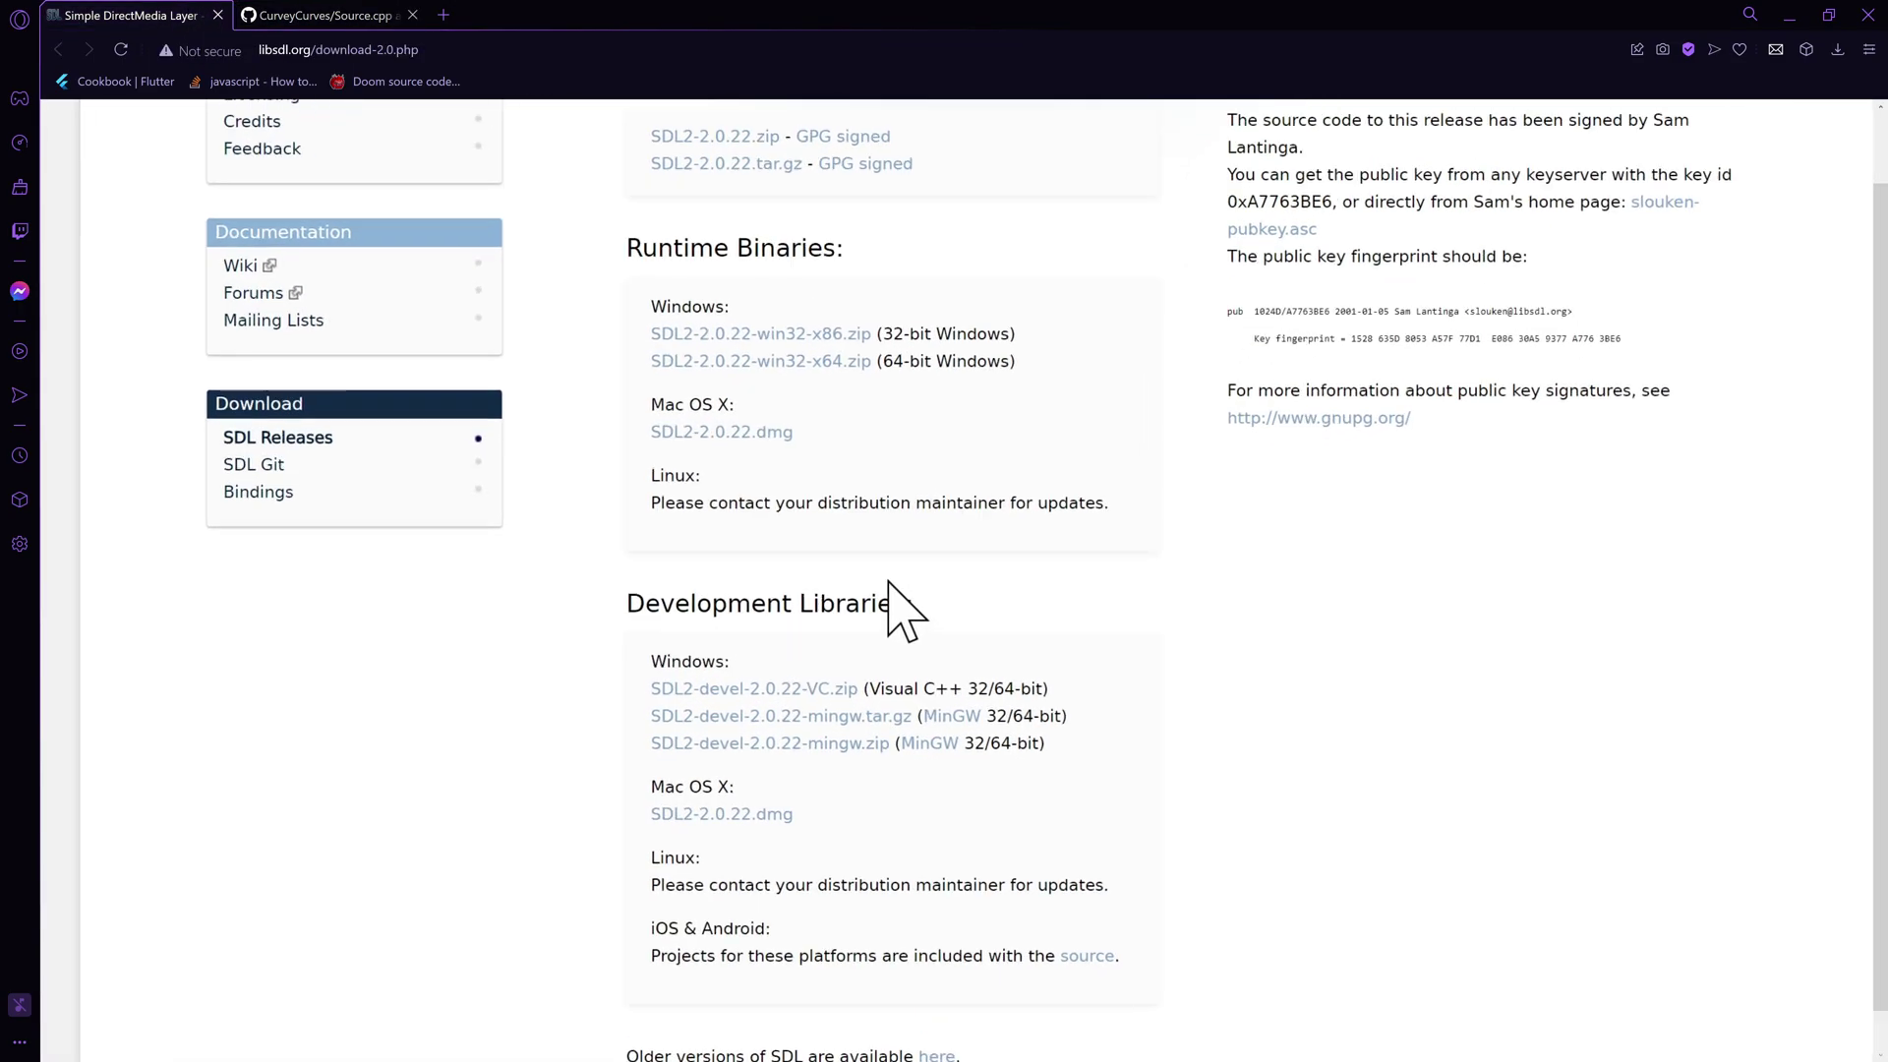
{"action": "left_click", "coordinate": [798, 696]}
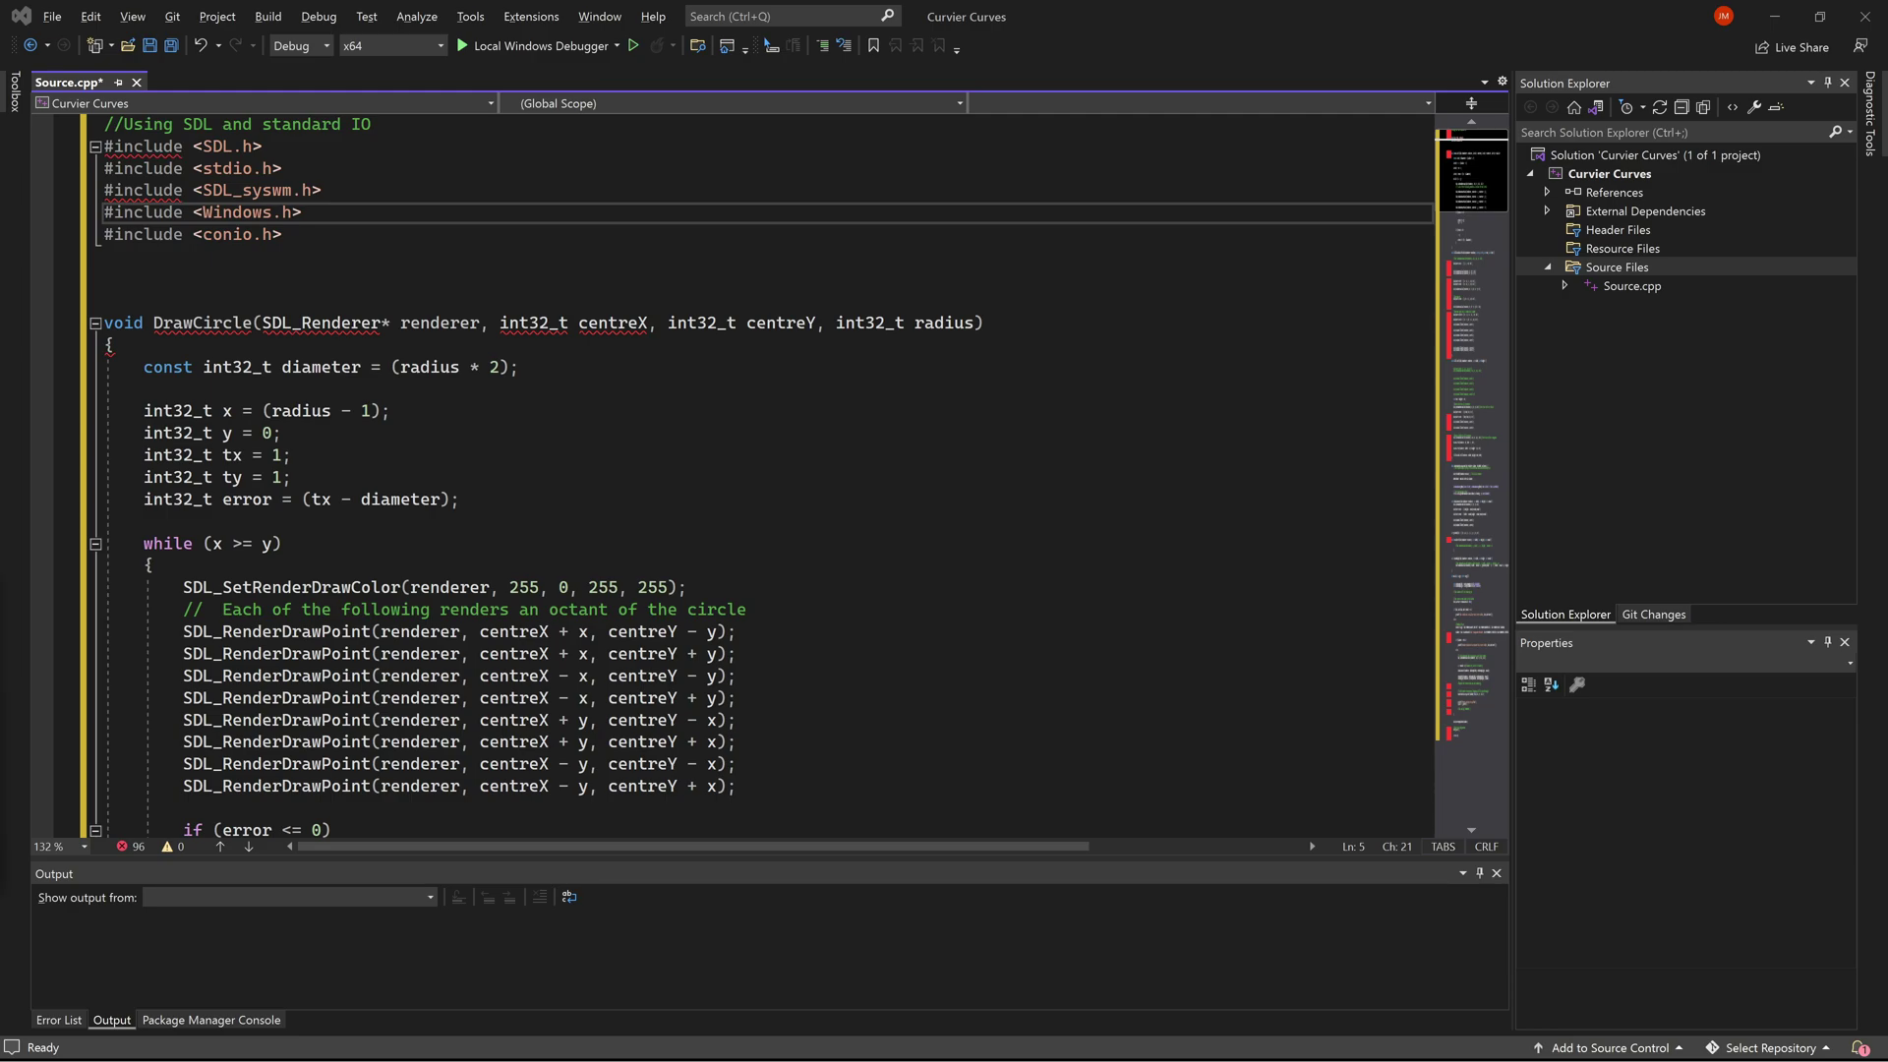
- Place the downloaded SDL archive in the C:\Curvier Curves folder in File Explorer and rename it SDL2-devel-2.0.22-VC.zip
{"action": "left_click_drag", "start_coordinate": [128, 535], "coordinate": [588, 184]}
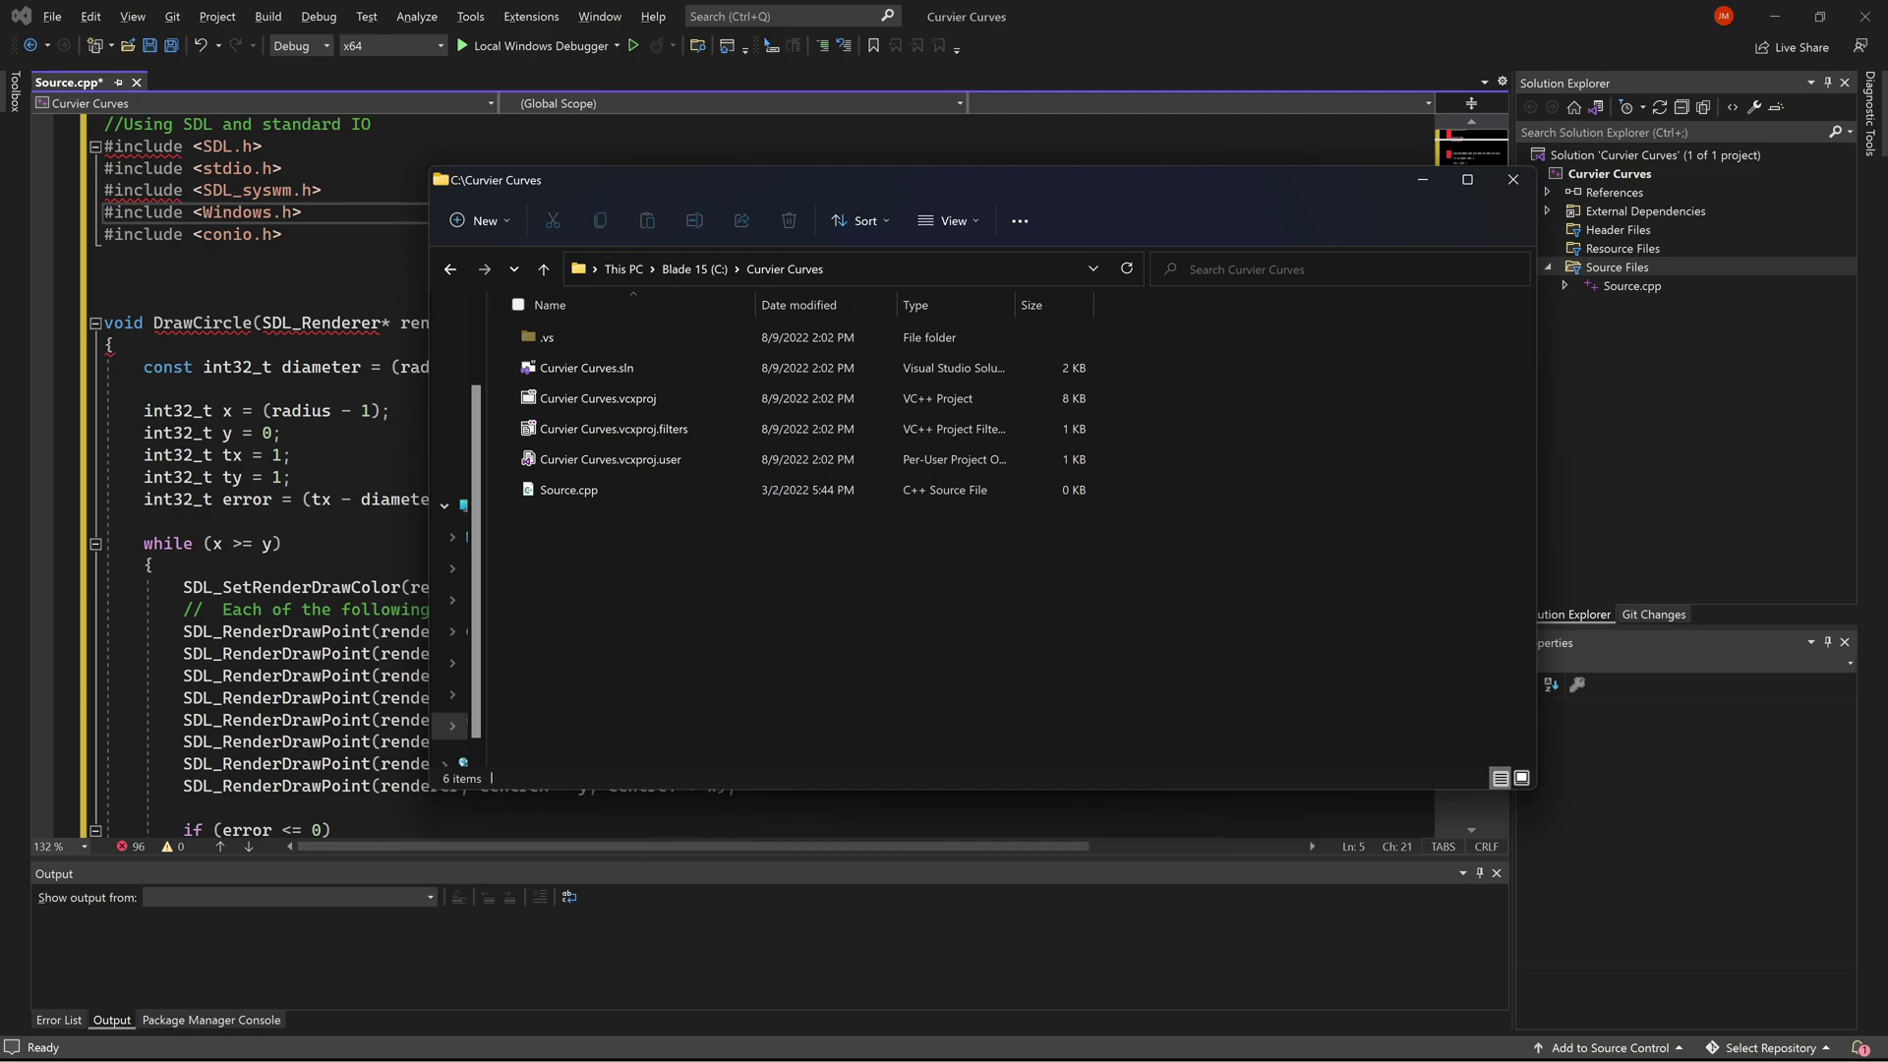
{"action": "left_click_drag", "start_coordinate": [0, 649], "coordinate": [747, 593]}
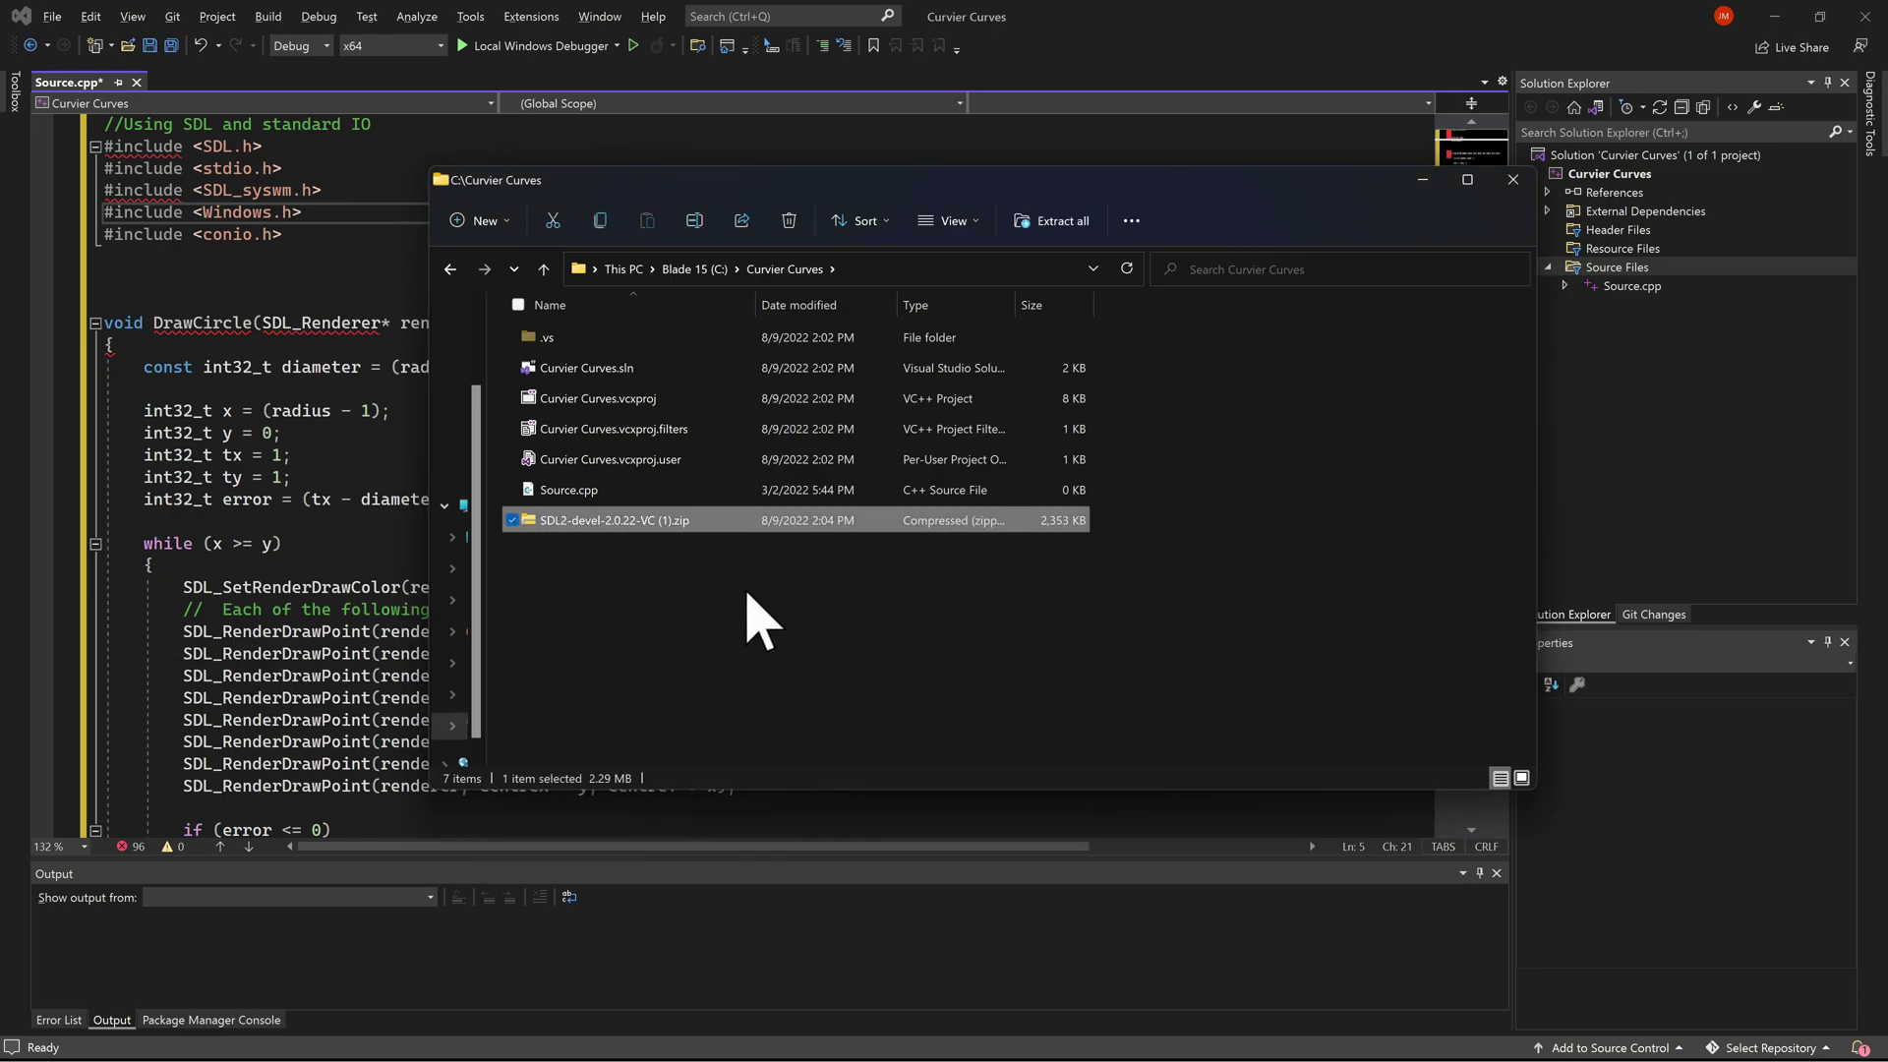
{"action": "right_click", "coordinate": [718, 529]}
{"action": "left_click", "coordinate": [823, 546]}
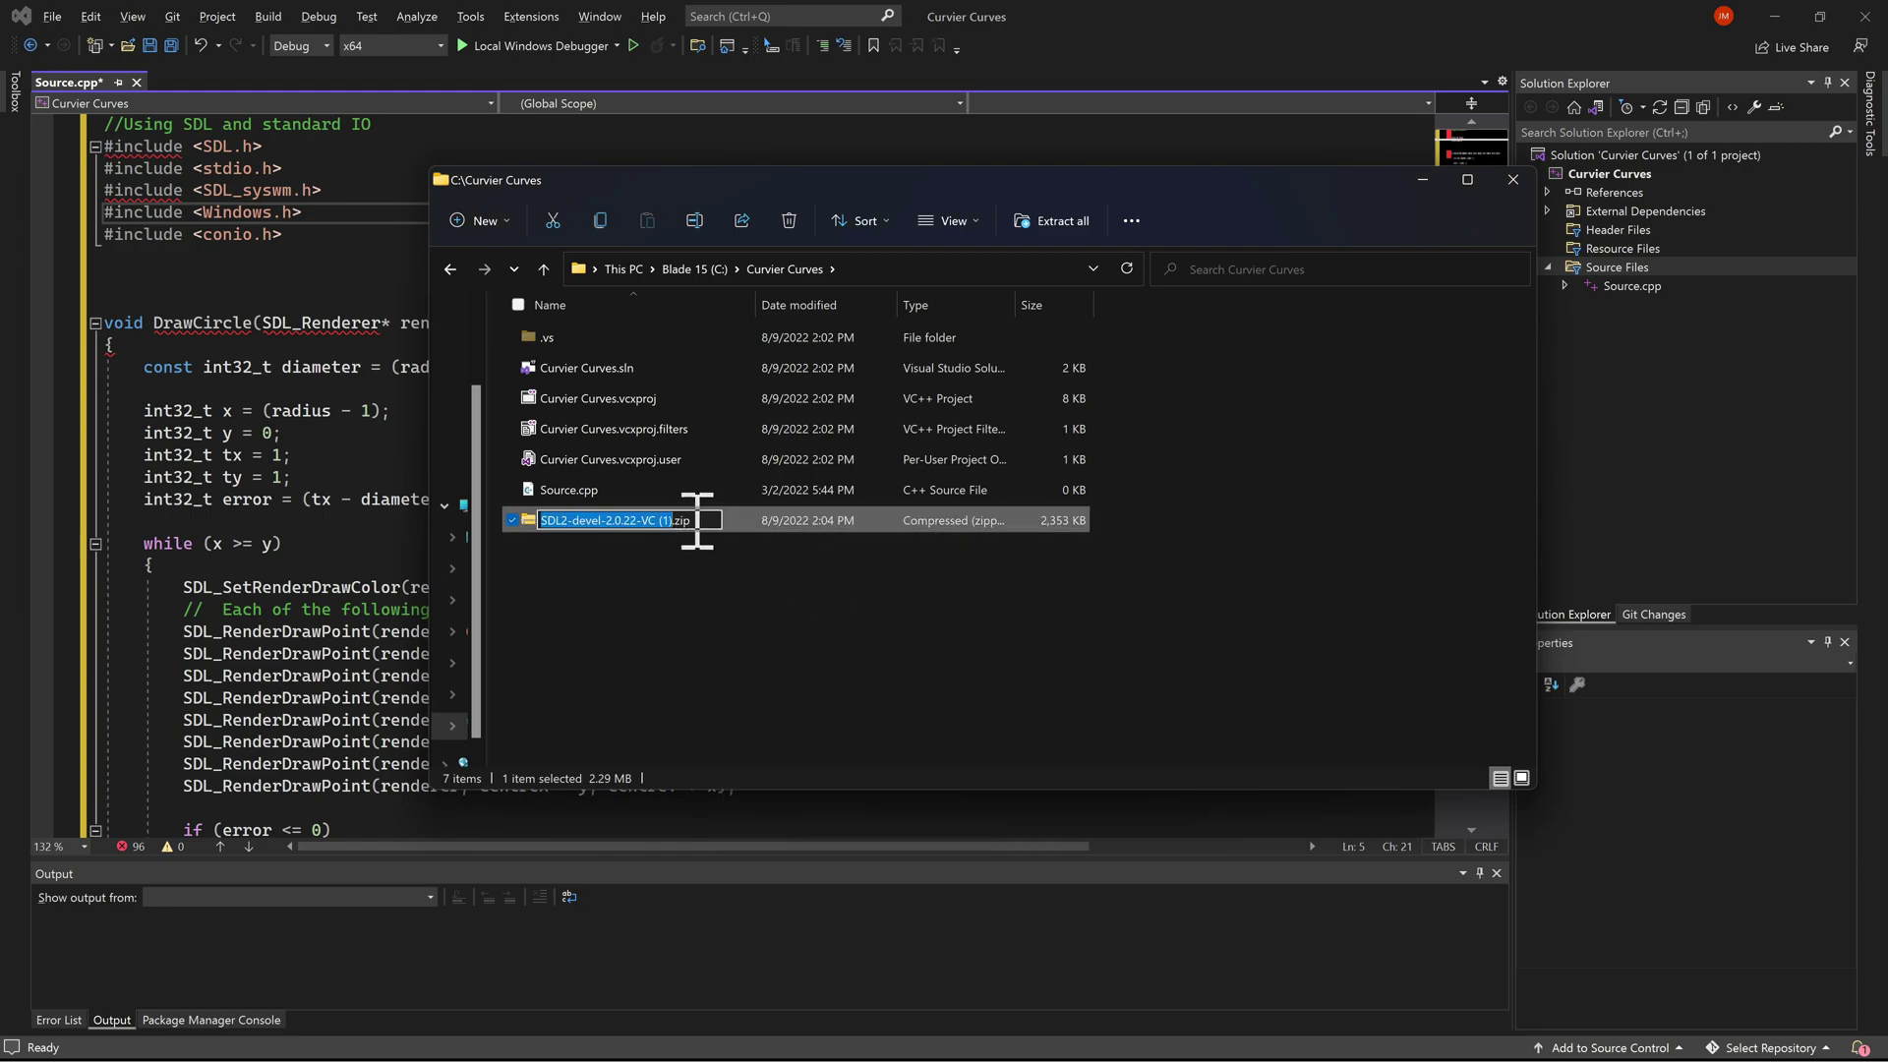
{"action": "left_click", "coordinate": [674, 521]}
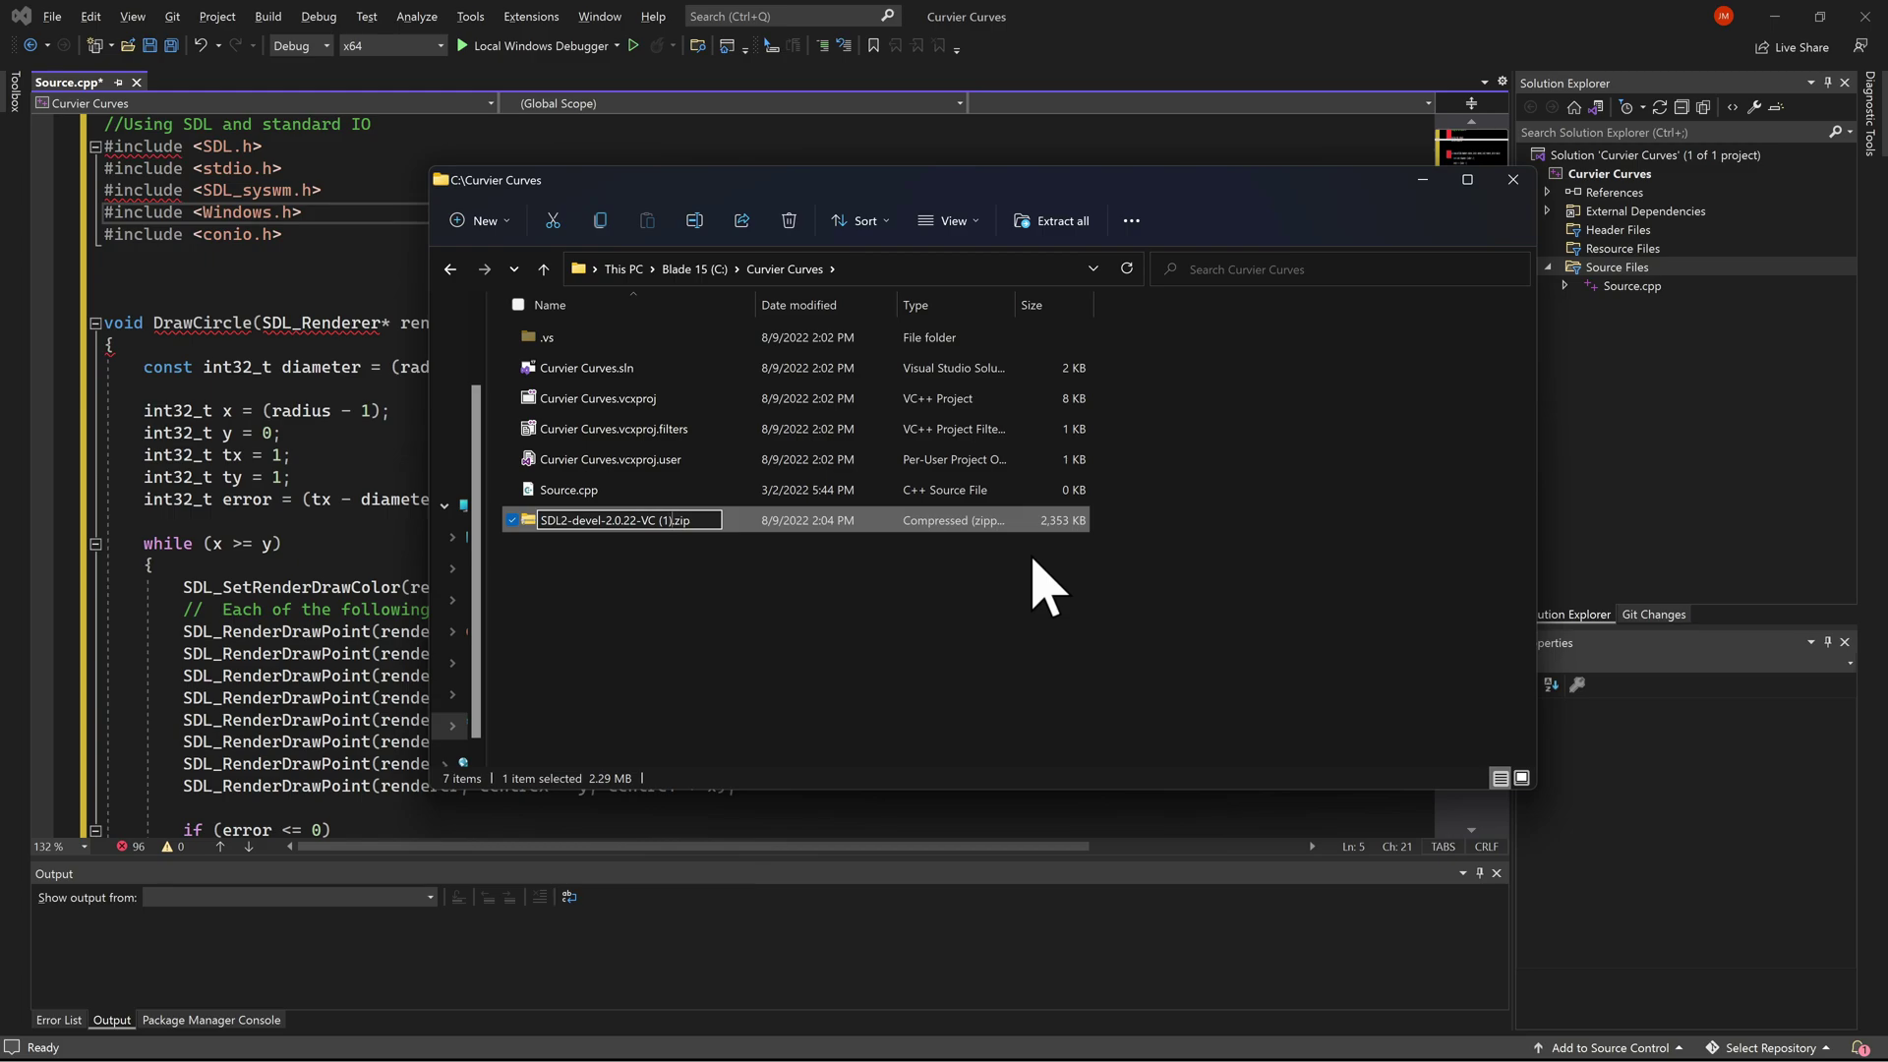
{"action": "key", "text": "BackSpace"}
{"action": "key", "text": "BackSpace"}
{"action": "key", "text": "Return"}
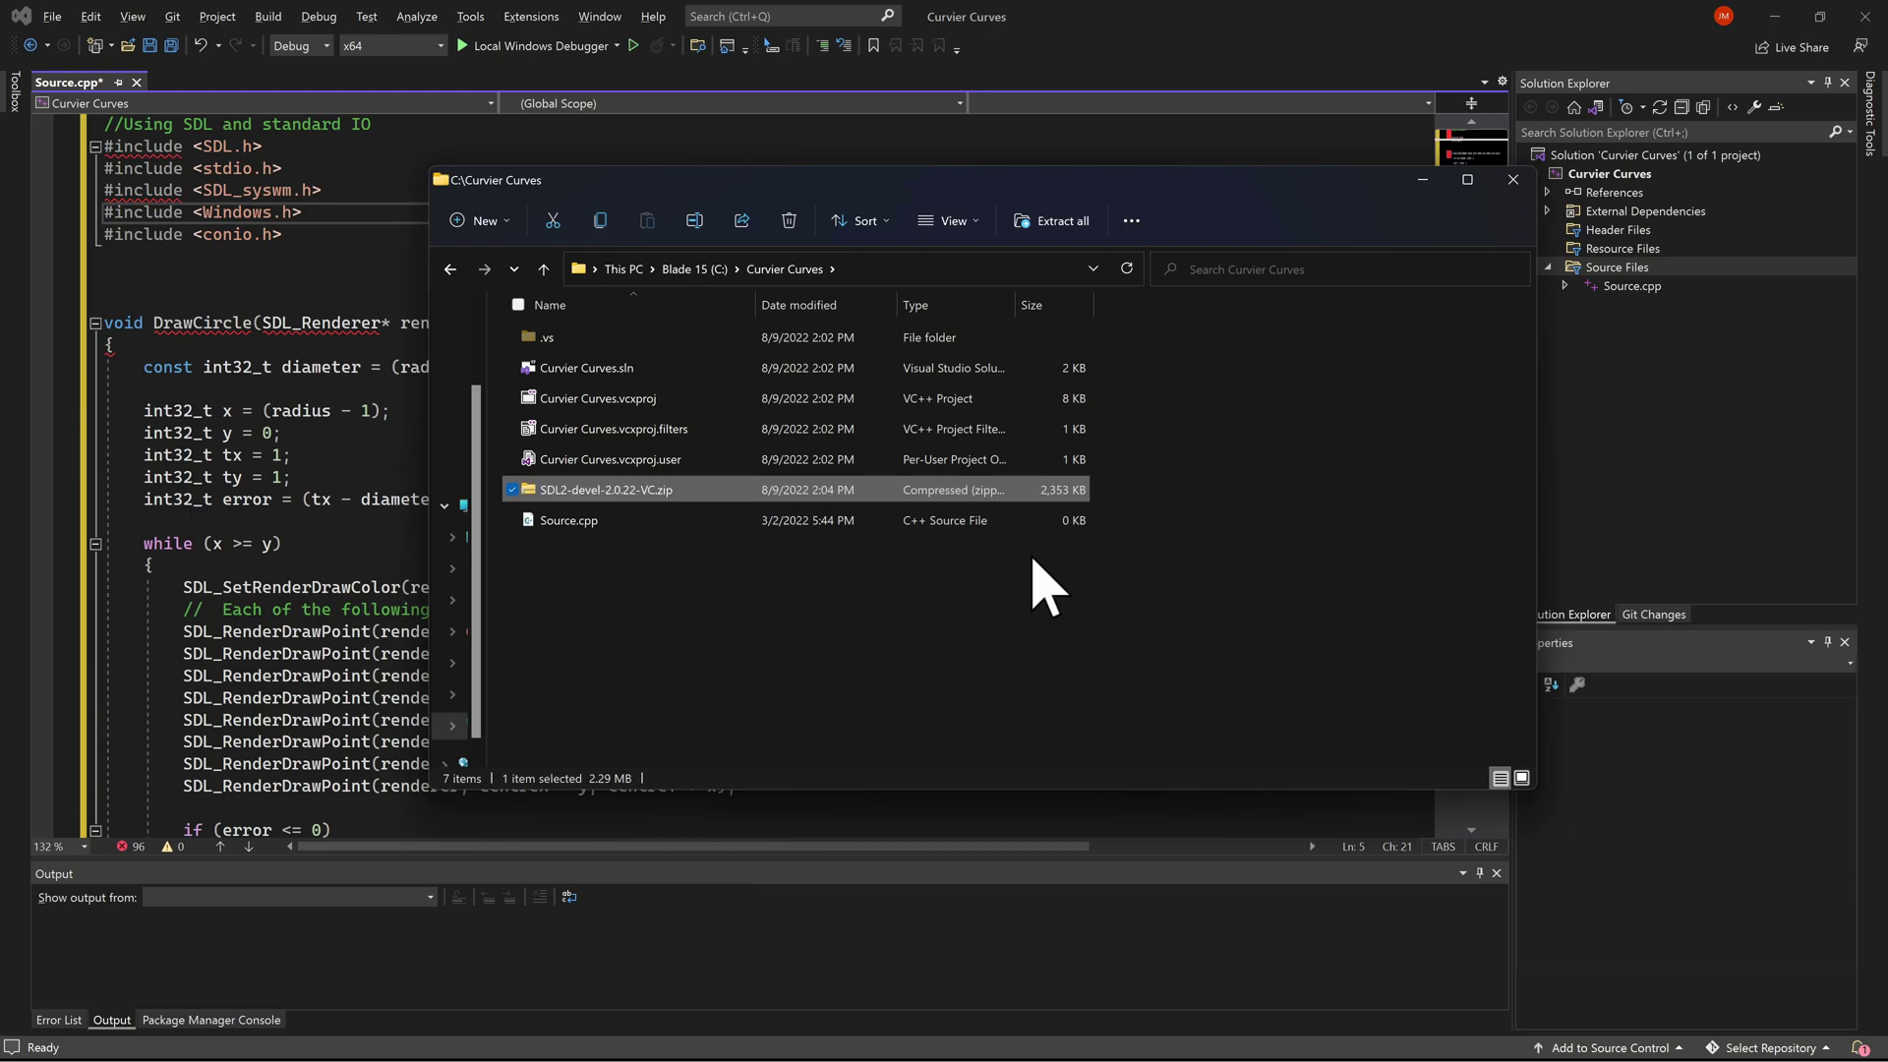
- Extract SDL2-devel-2.0.22-VC.zip with 7-Zip into its own SDL2-devel-2.0.22-VC folder within the project folder
{"action": "right_click", "coordinate": [775, 497]}
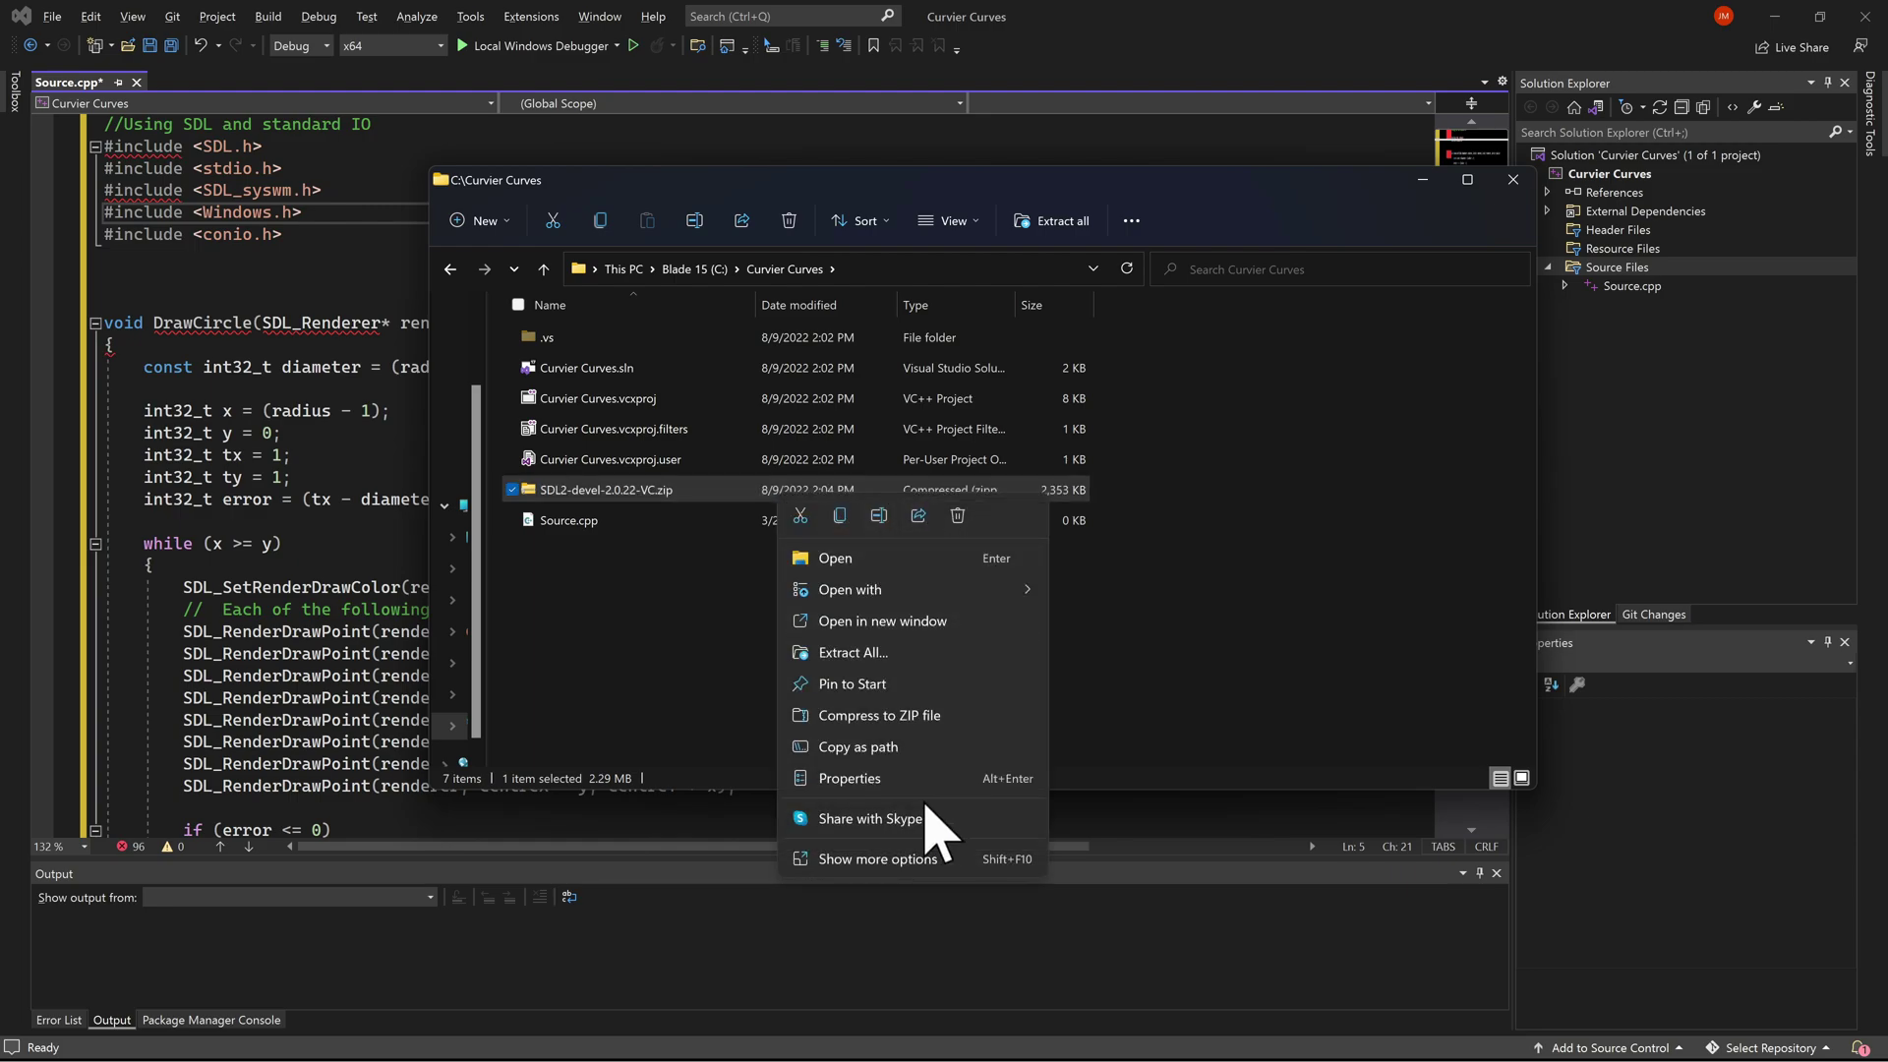
{"action": "left_click", "coordinate": [894, 860]}
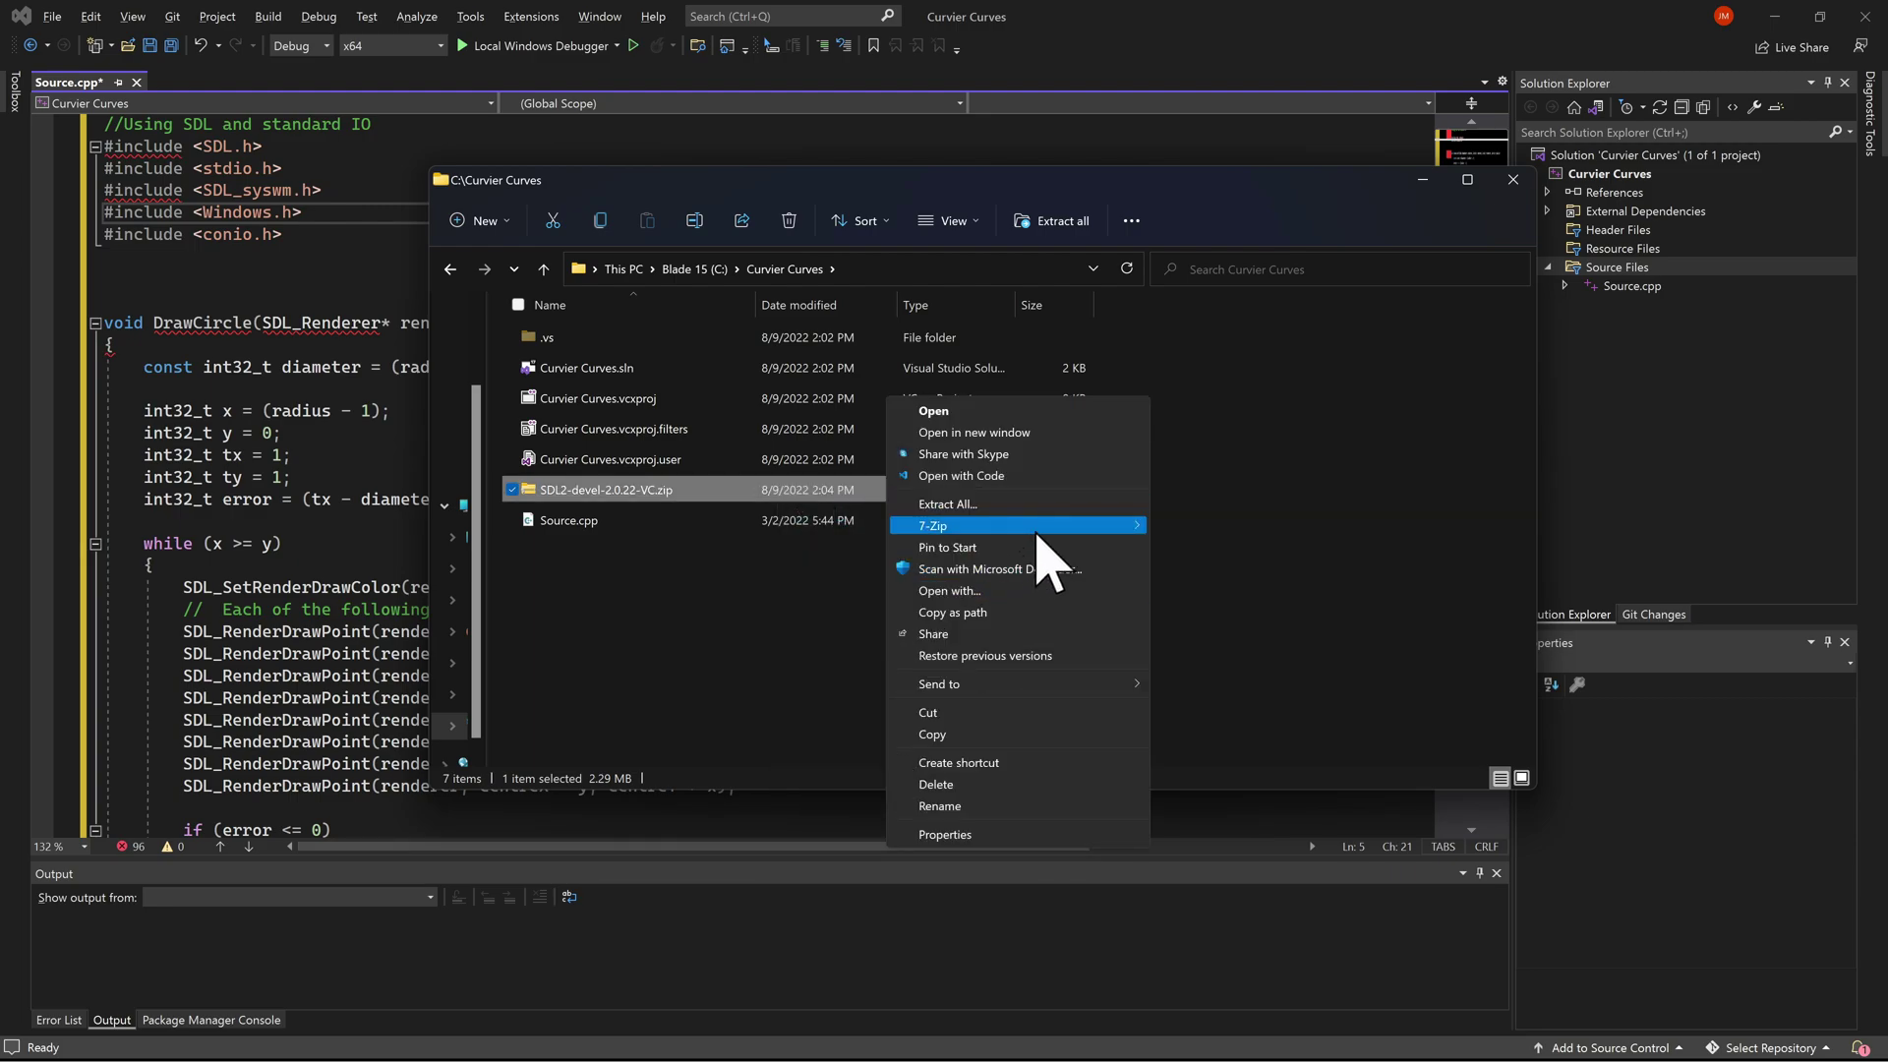
{"action": "mouse_move", "coordinate": [1038, 536]}
{"action": "left_click", "coordinate": [1308, 614]}
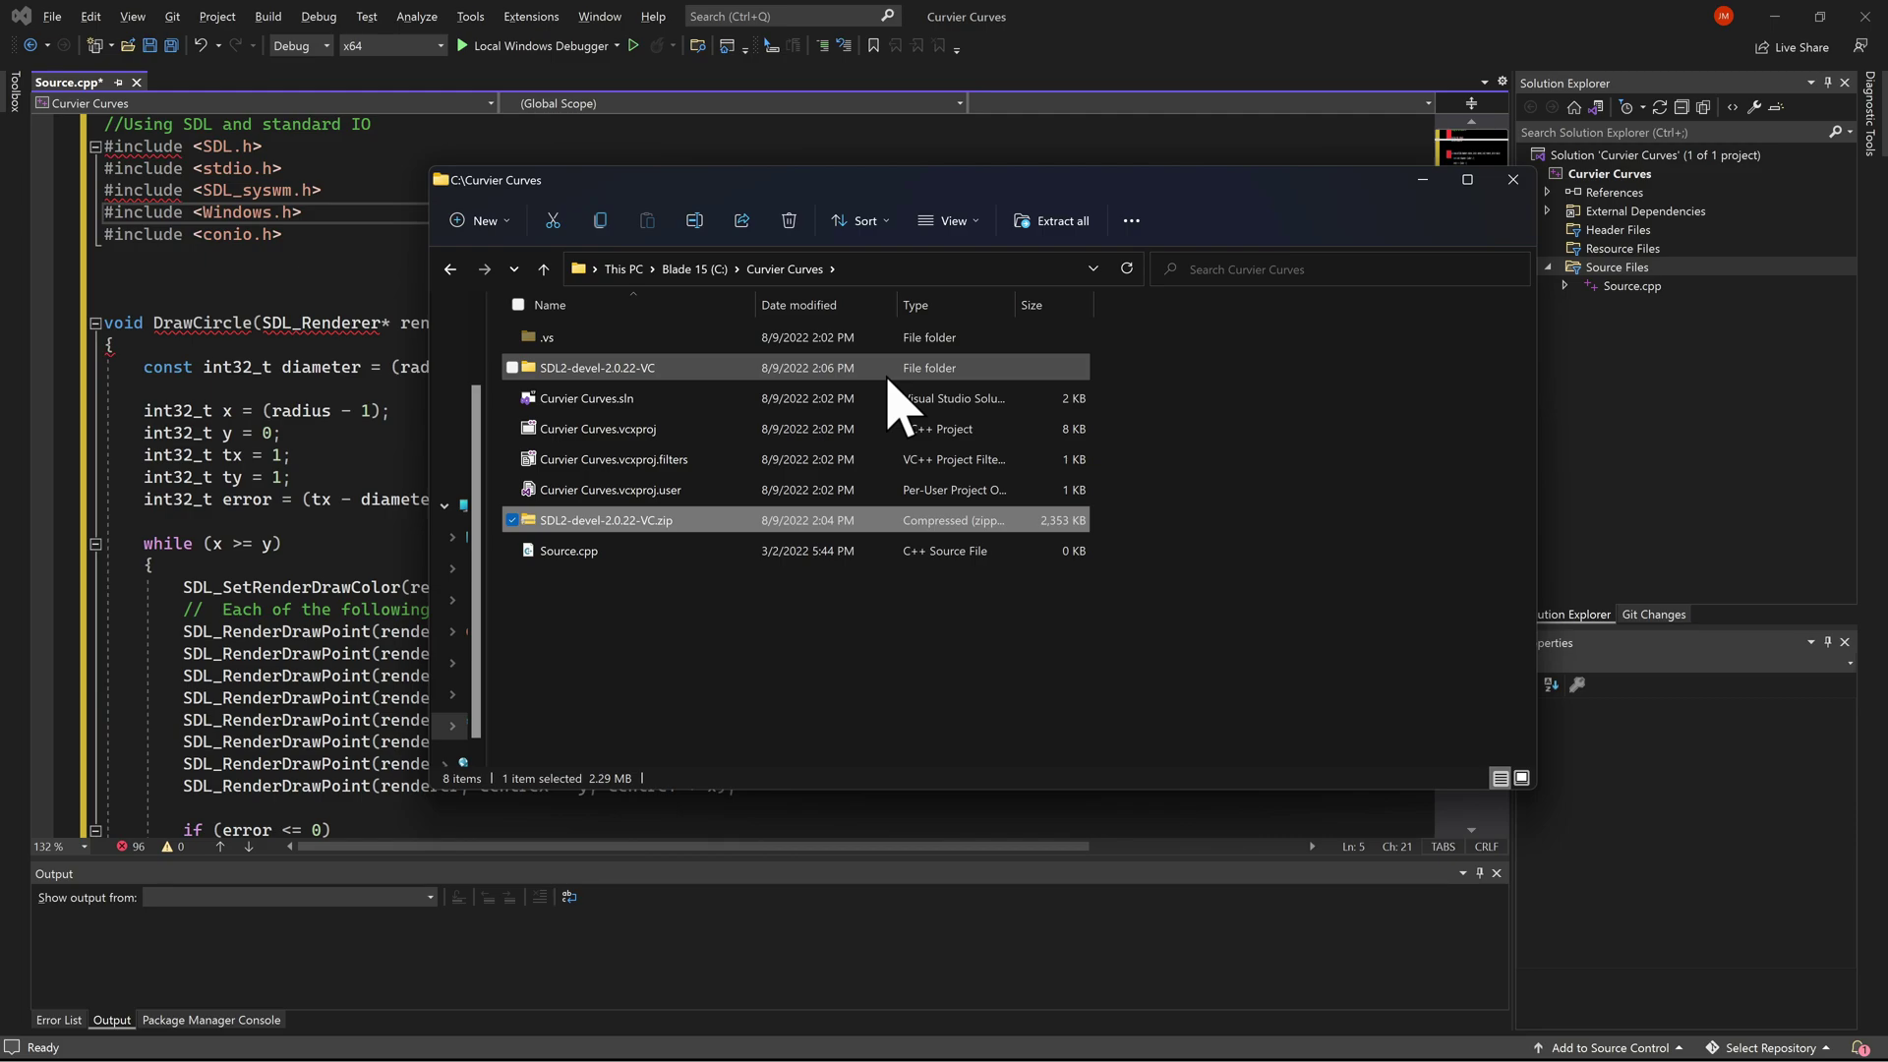
- Look inside the extracted SDL2-2.0.22 folder for the include and lib folders, and return to Source.cpp in Visual Studio
{"action": "double_click", "coordinate": [1003, 366]}
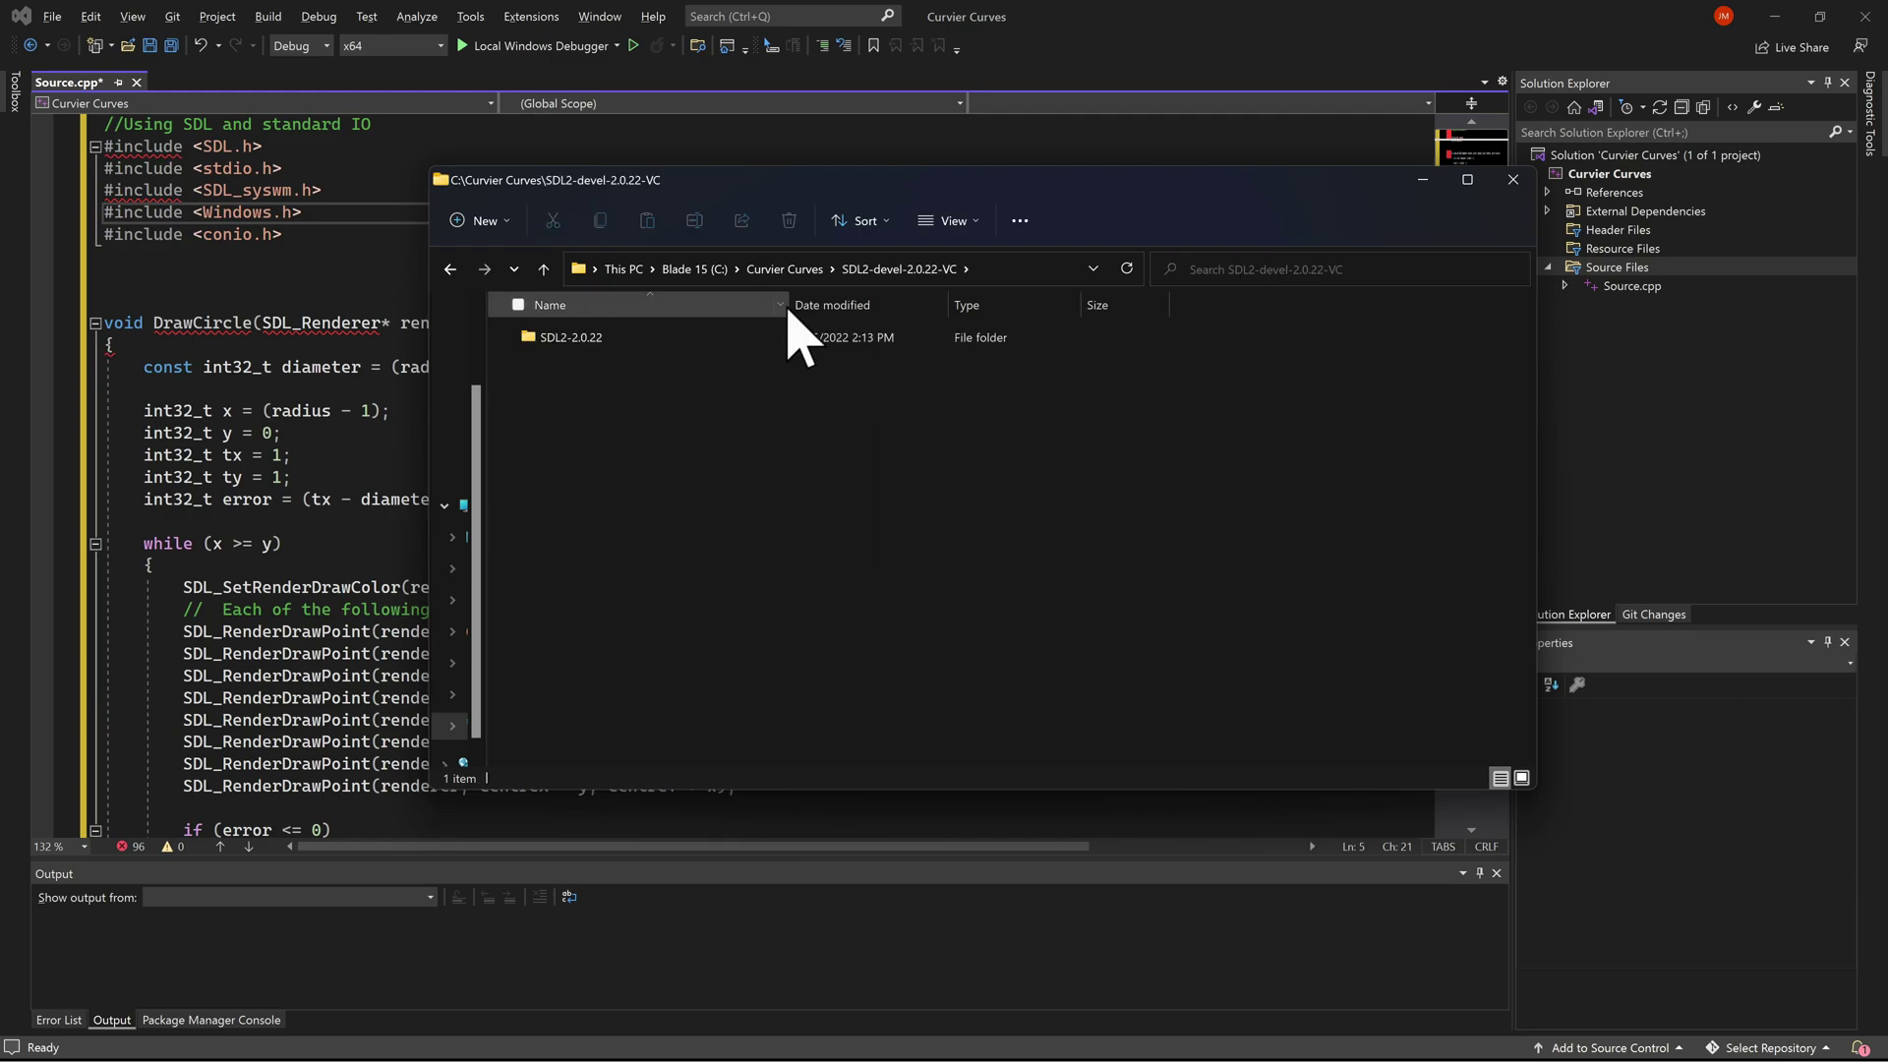
{"action": "double_click", "coordinate": [762, 339]}
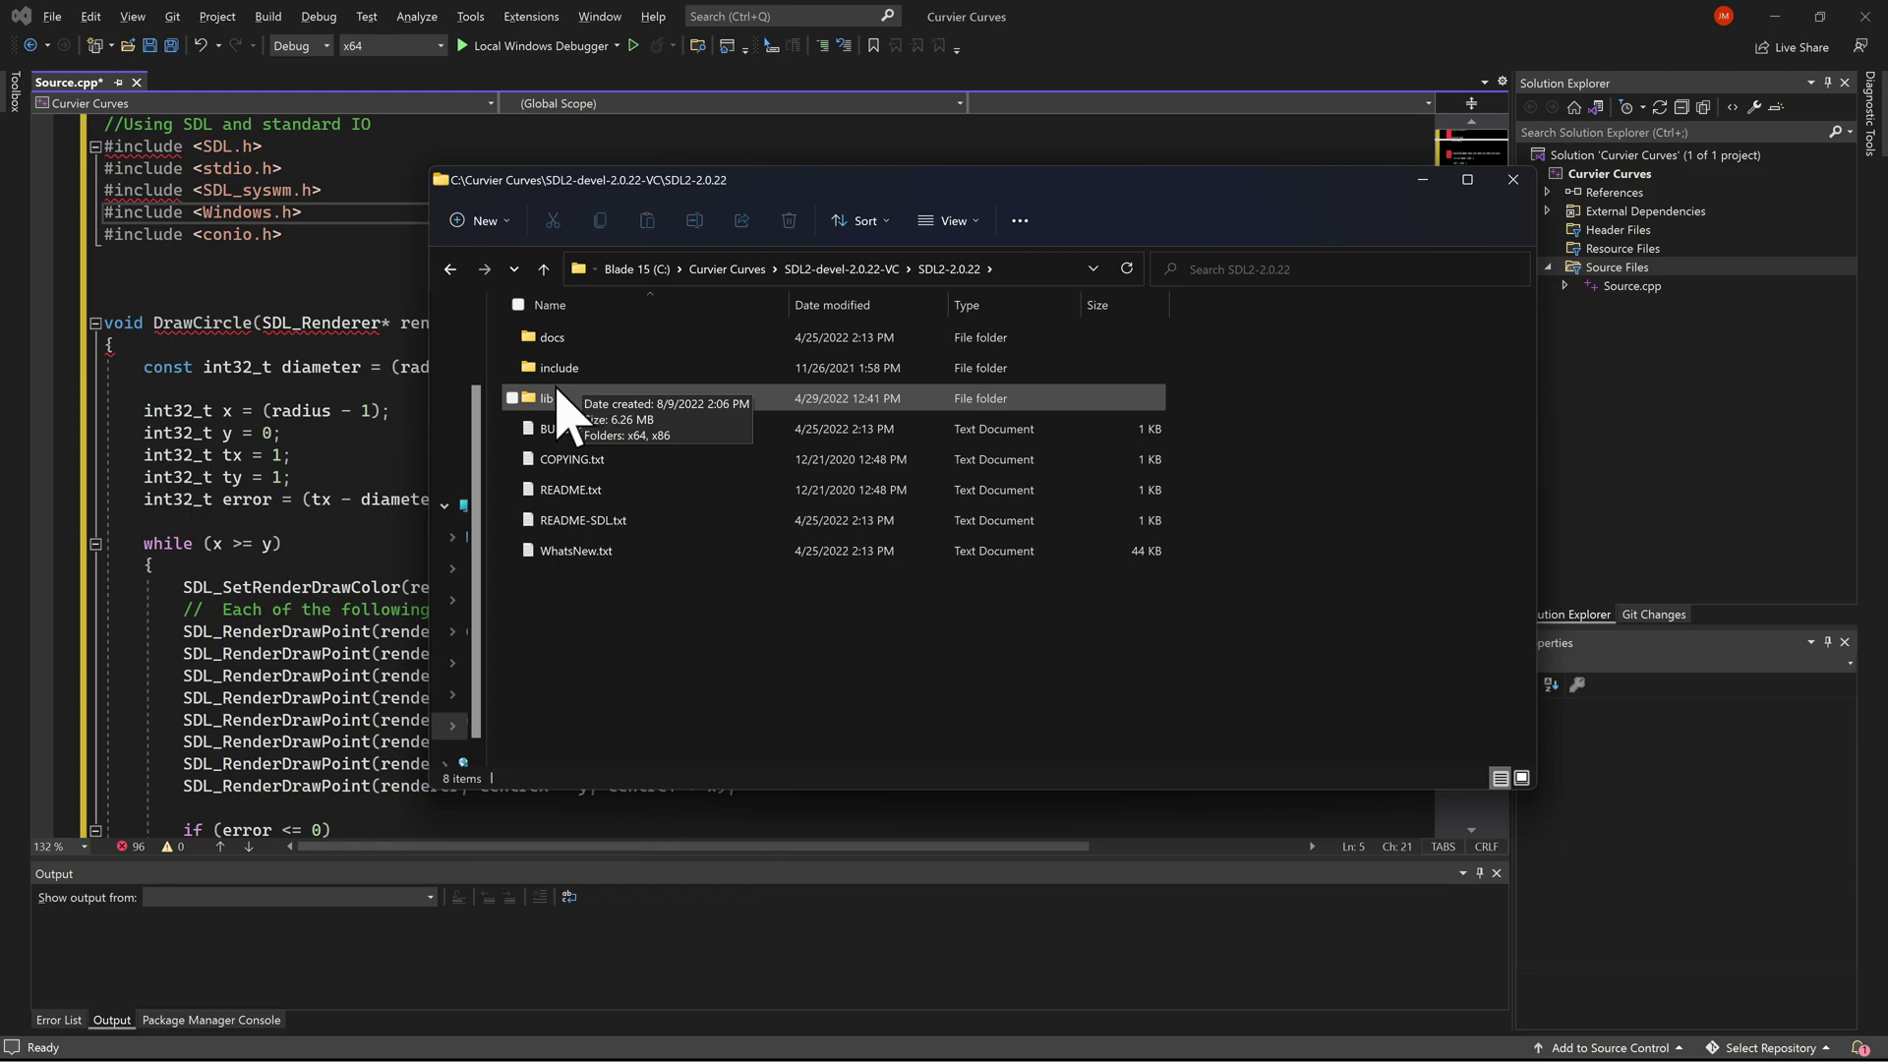
{"action": "mouse_move", "coordinate": [356, 317]}
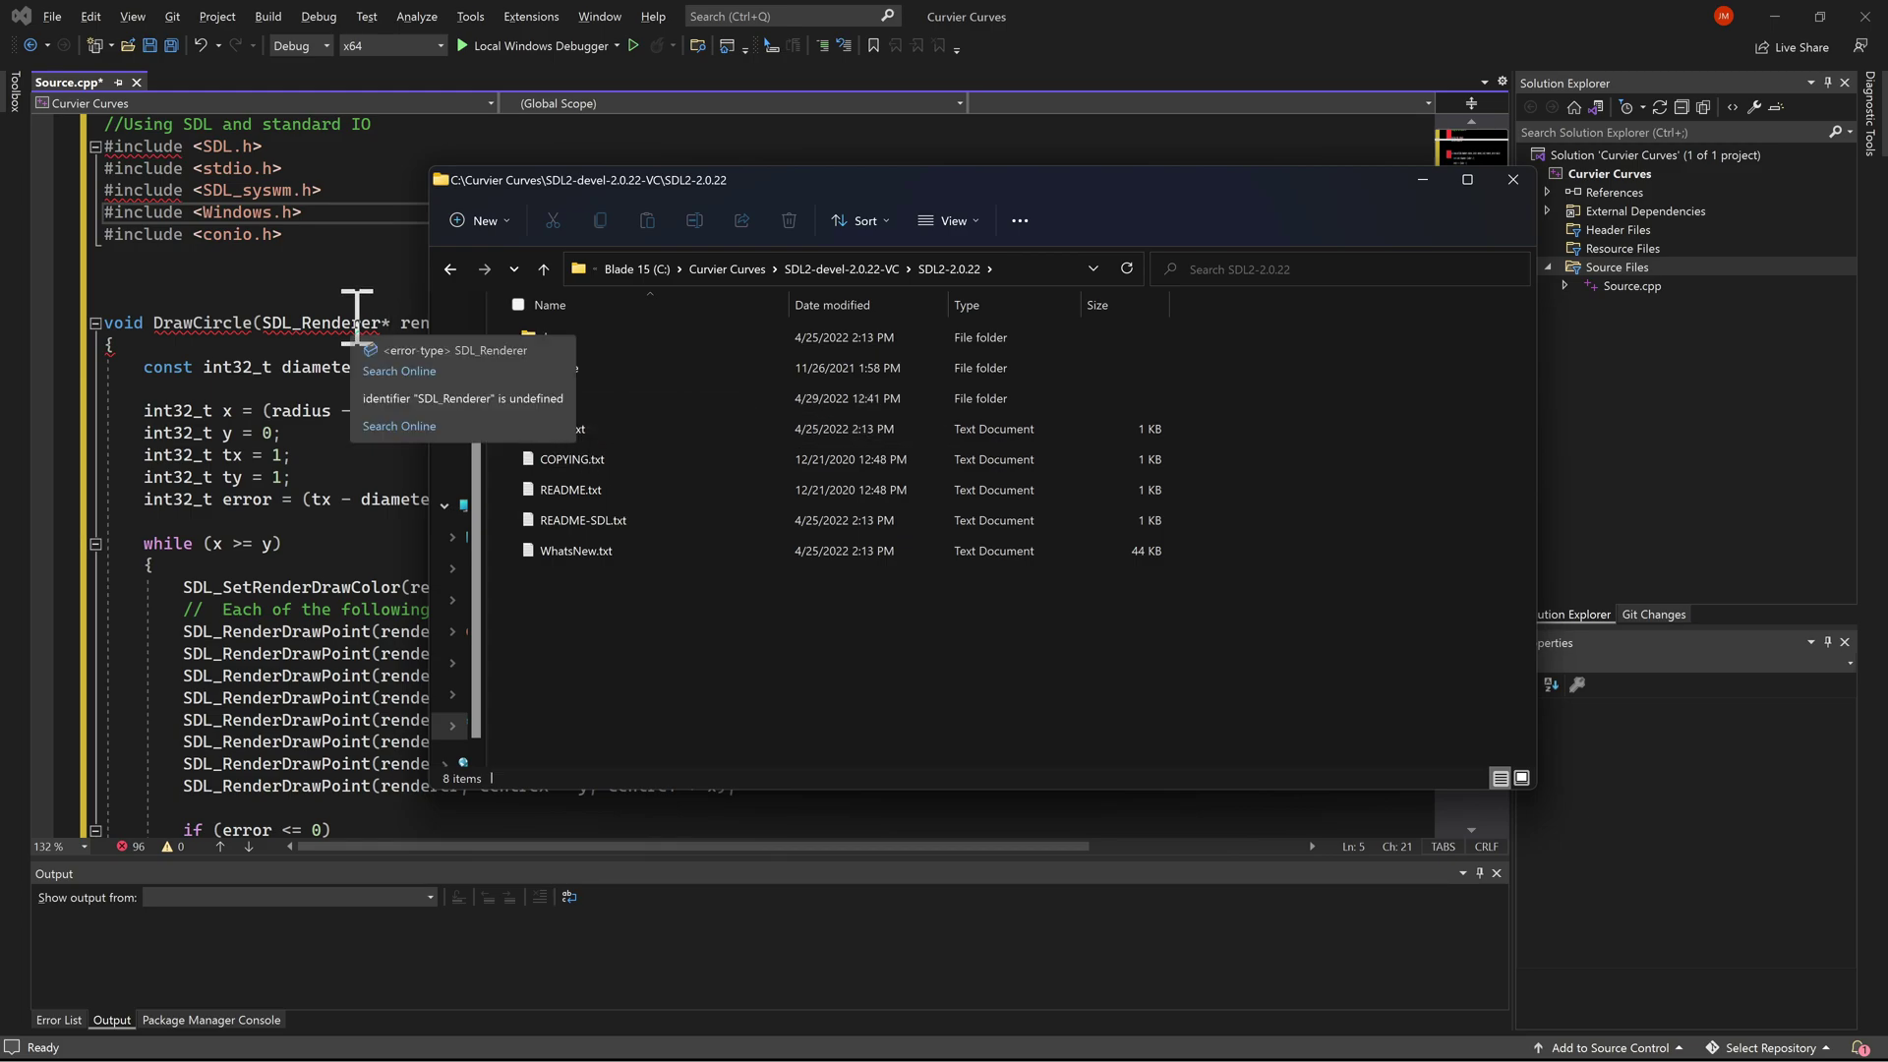
{"action": "left_click", "coordinate": [363, 238]}
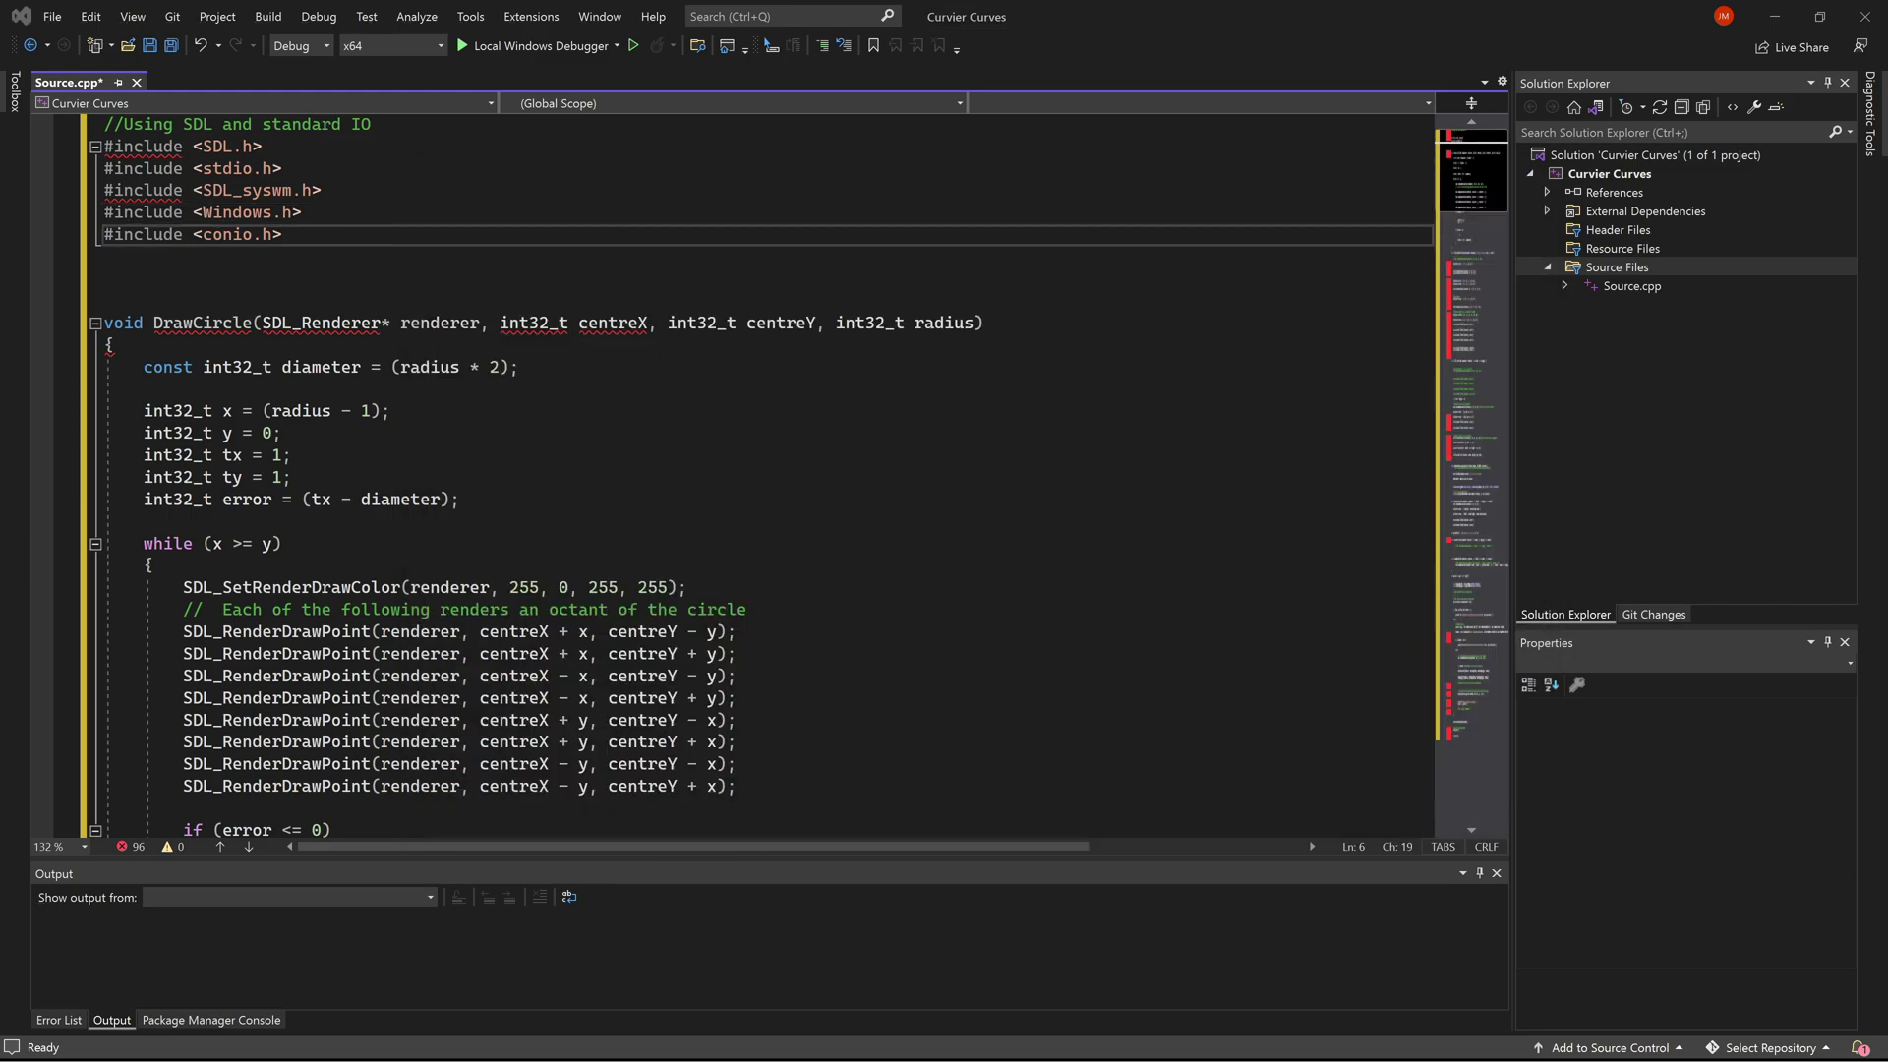
- Open the Curvier Curves project's VC++ Include Directories for editing in an enlarged editor and add a new blank entry
{"action": "left_click", "coordinate": [234, 16]}
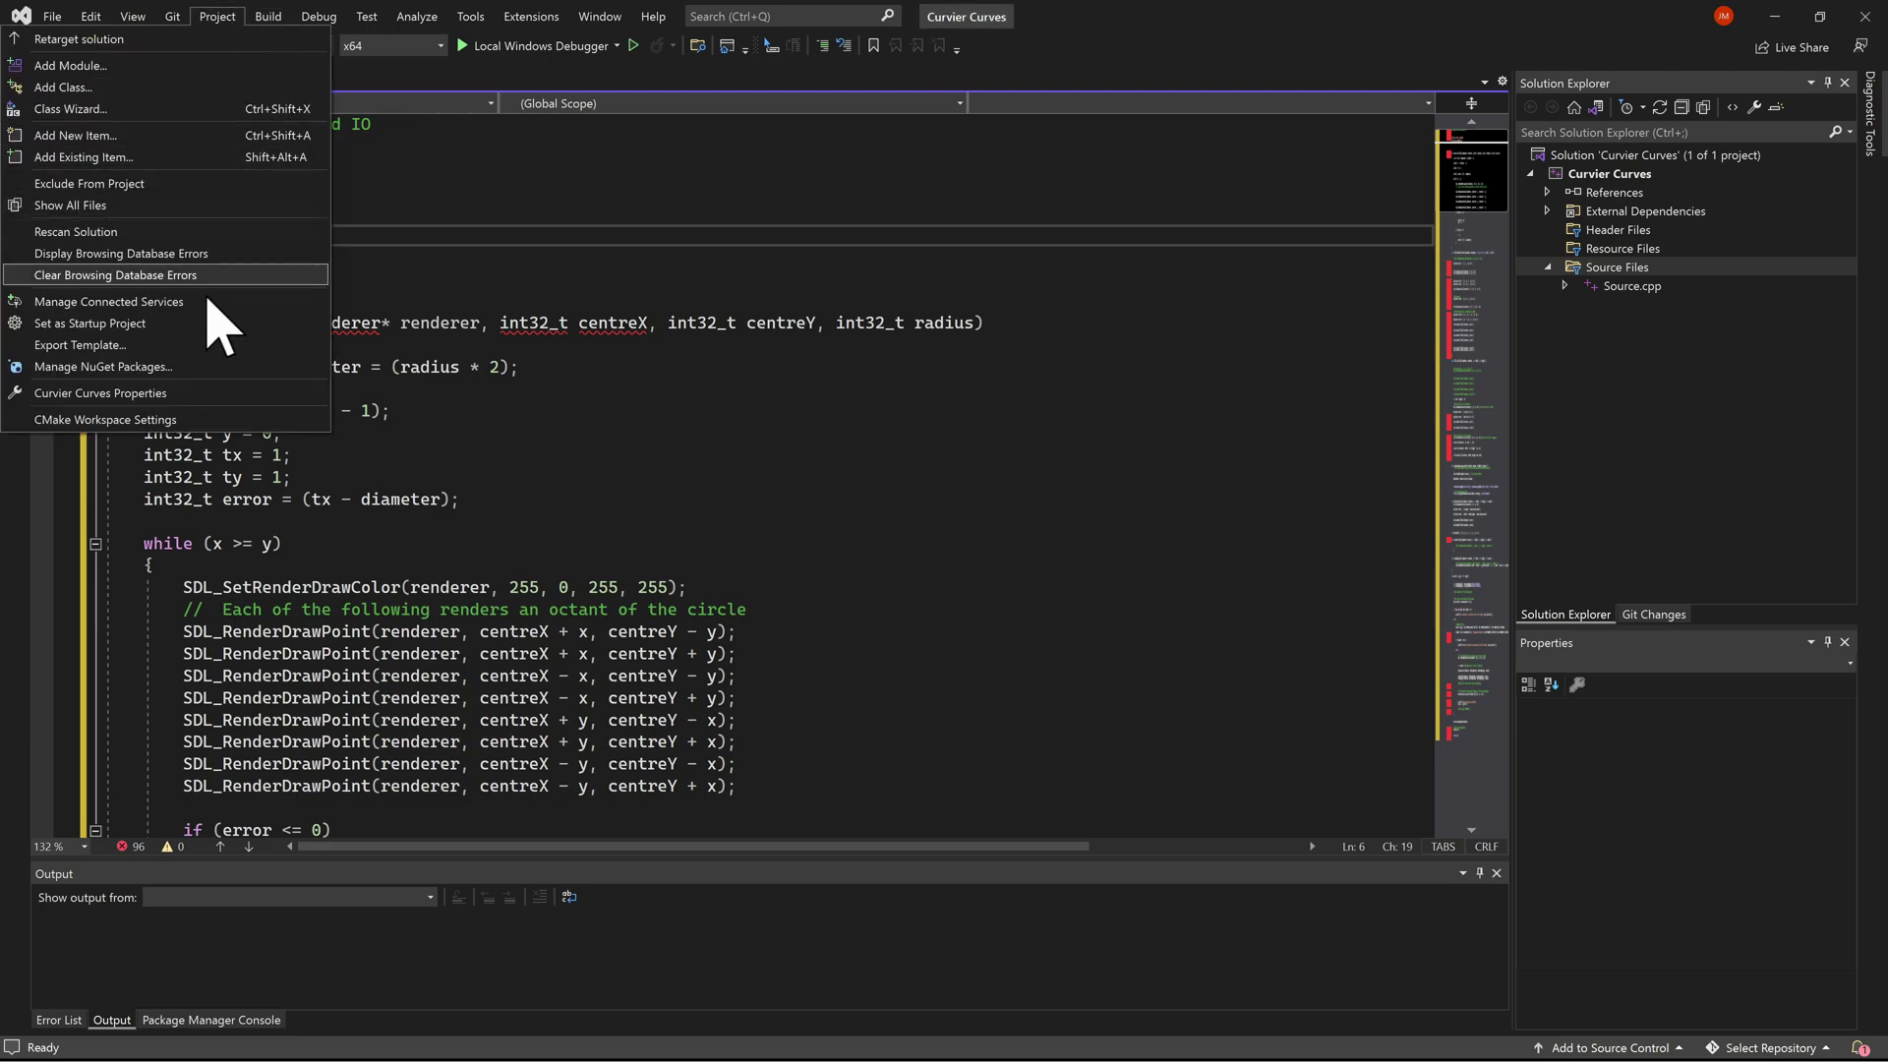
{"action": "left_click", "coordinate": [149, 395]}
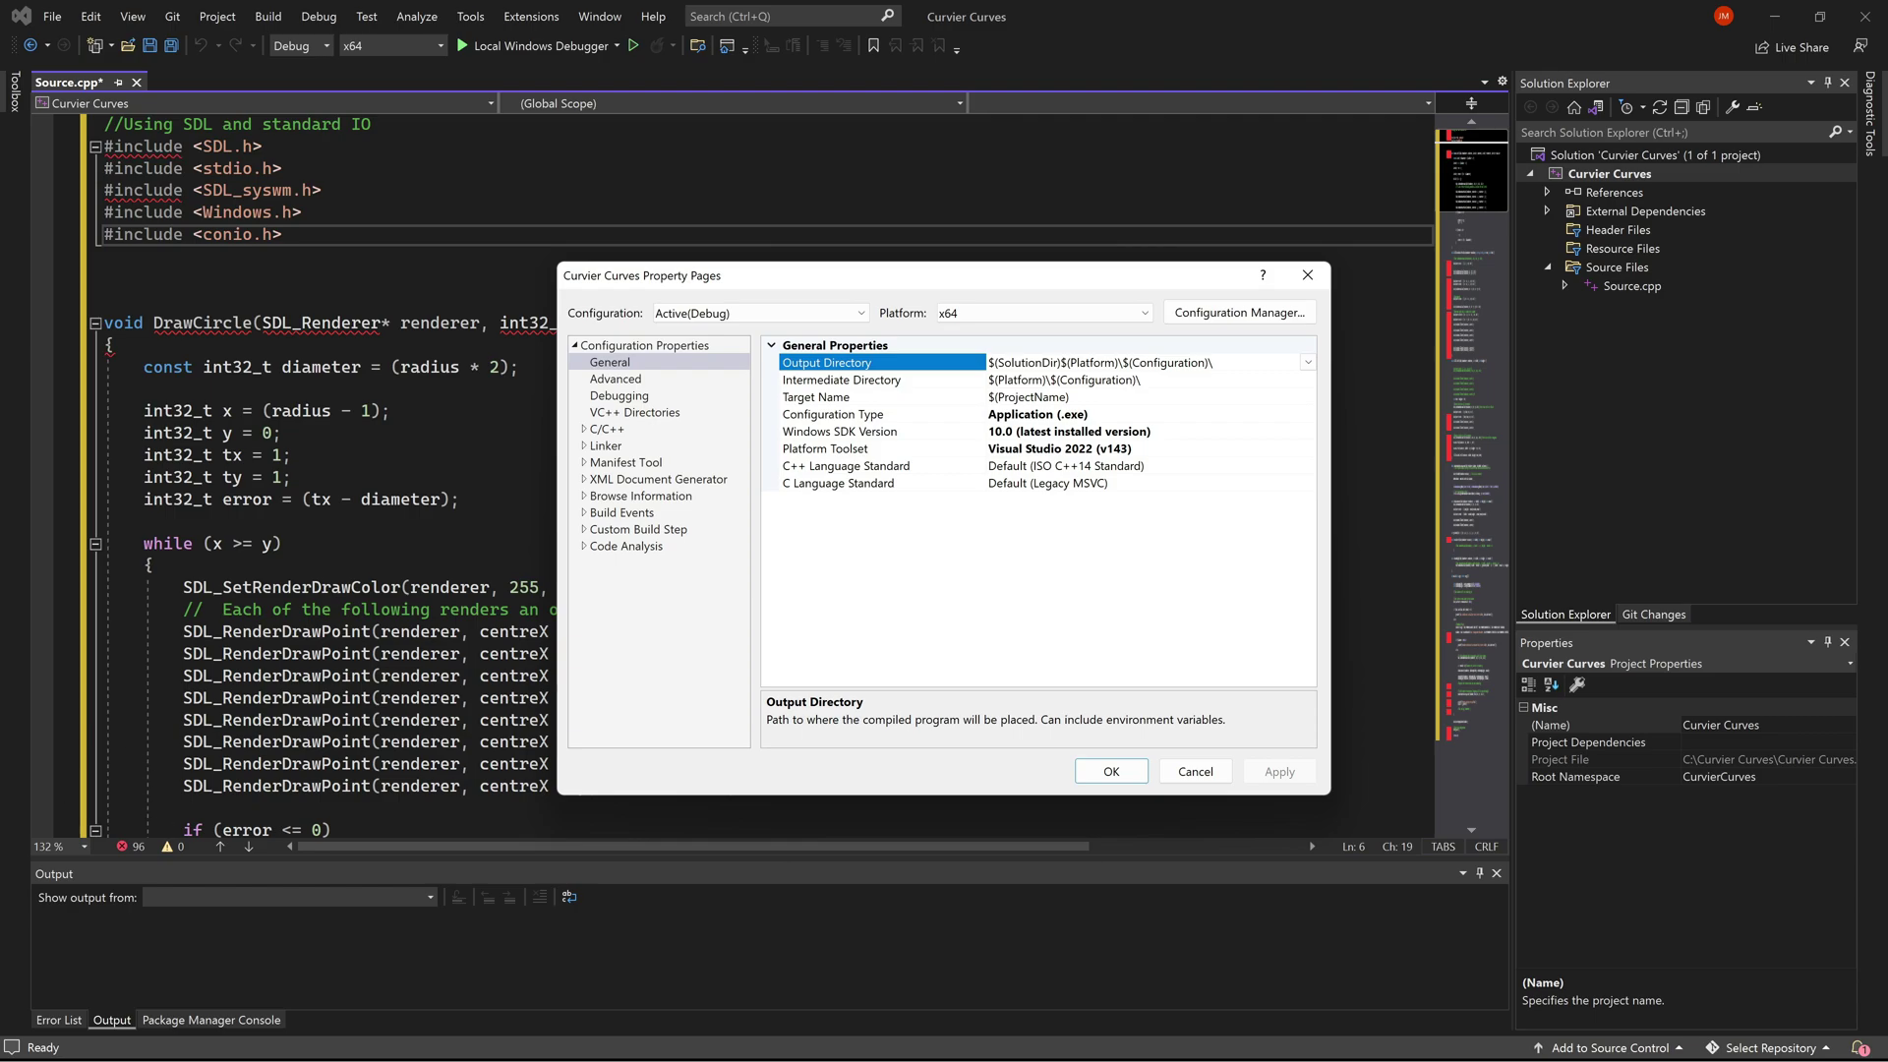
{"action": "left_click", "coordinate": [664, 414]}
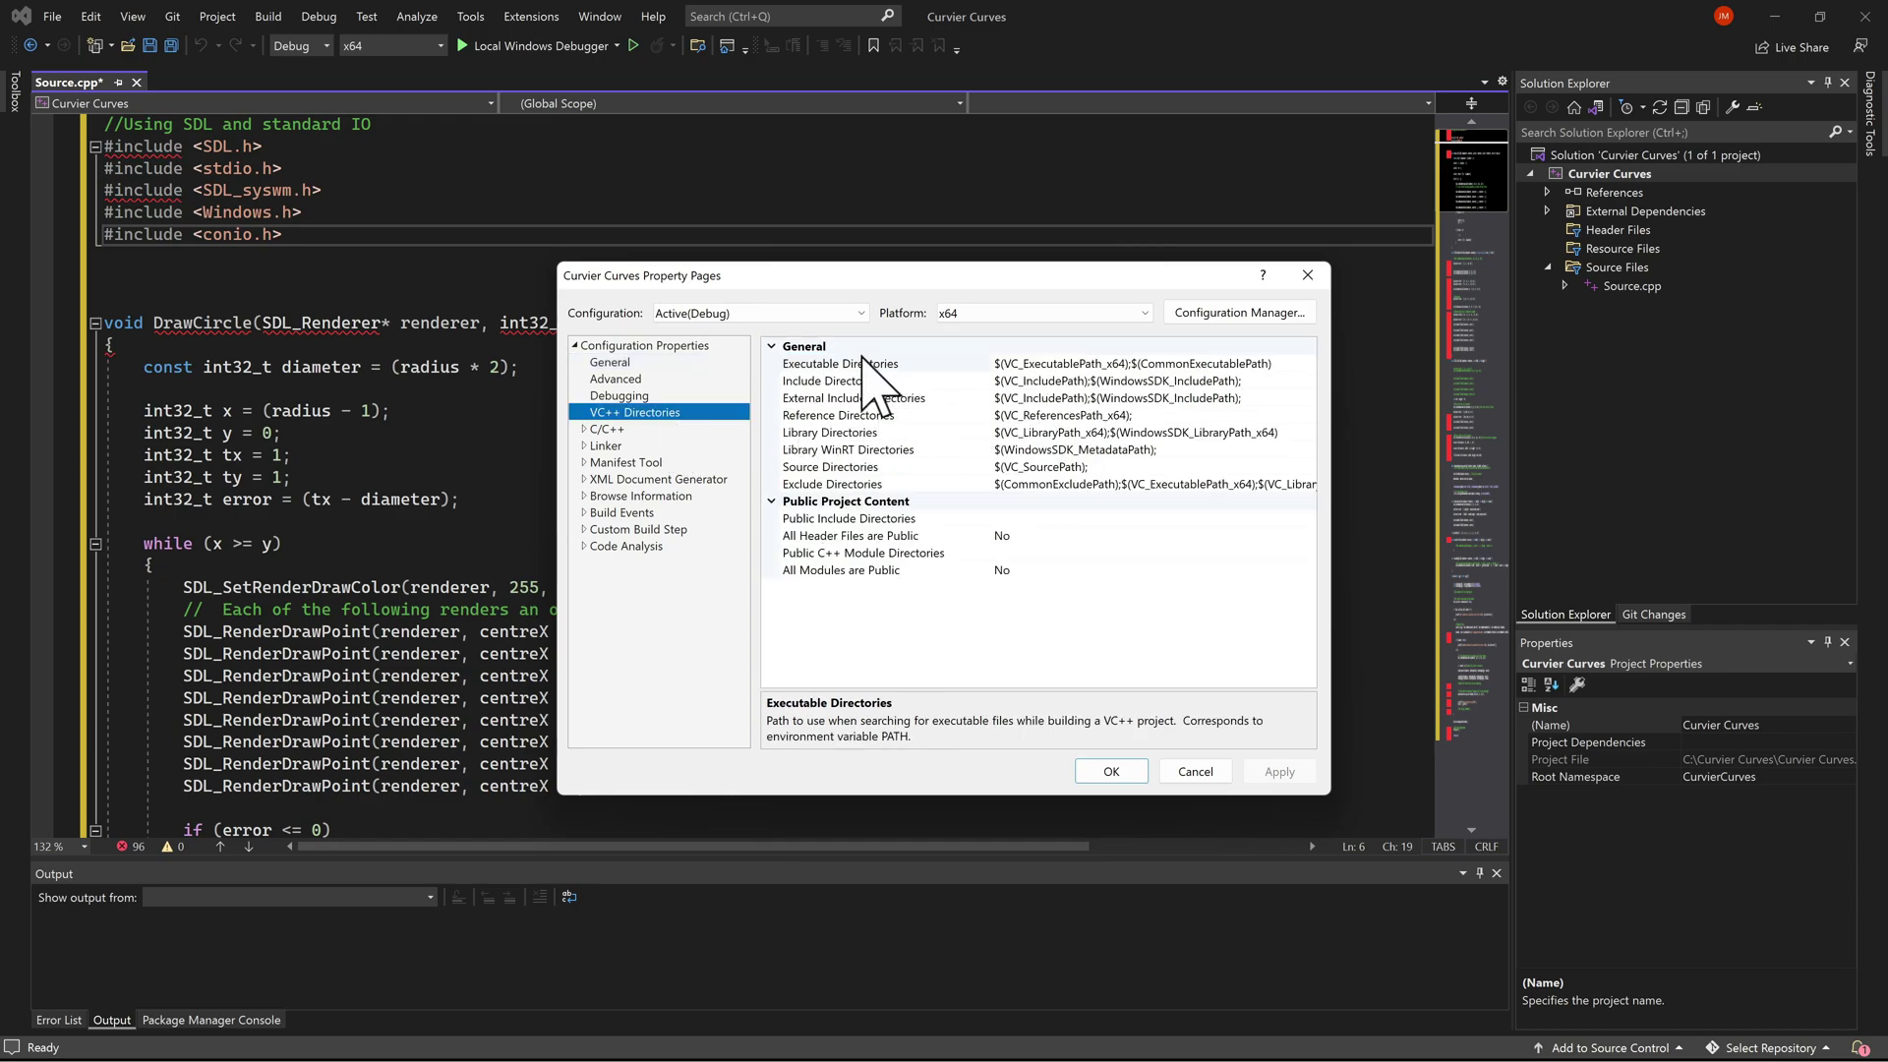
{"action": "left_click", "coordinate": [1255, 380]}
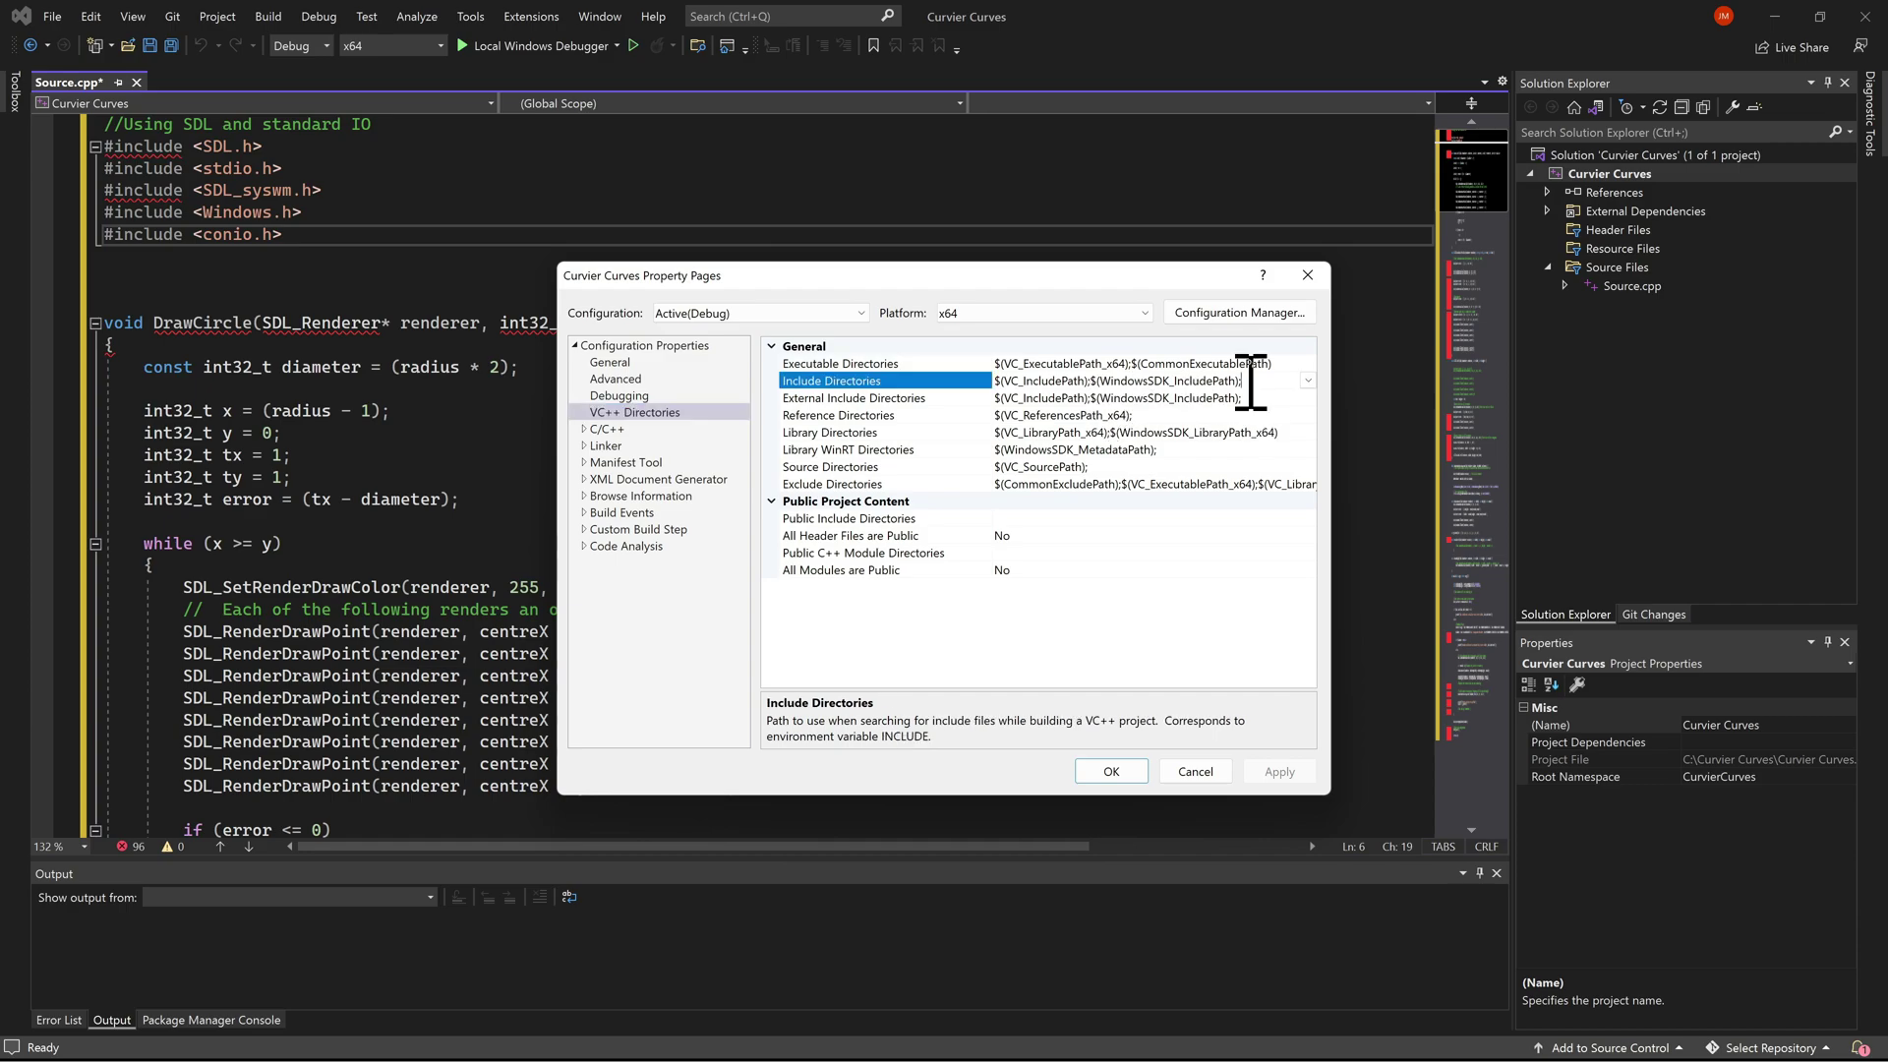
{"action": "left_click", "coordinate": [1308, 381]}
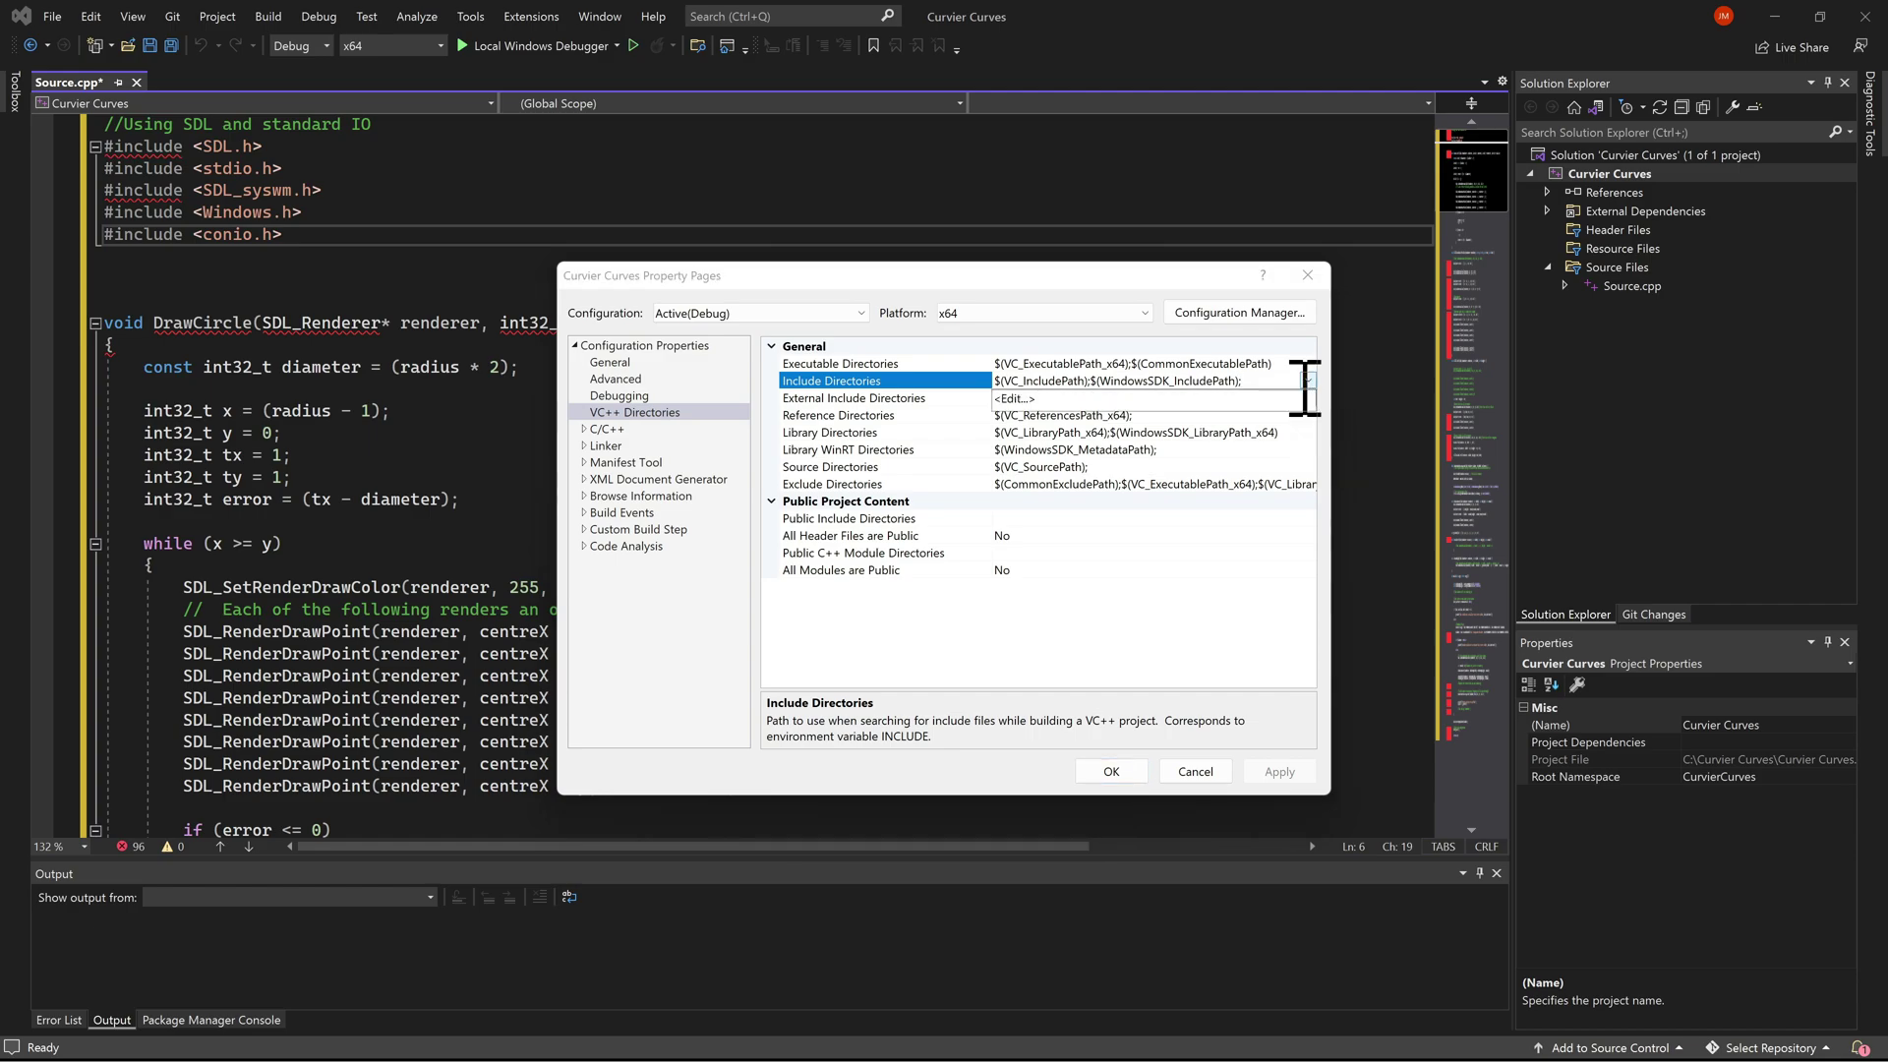
{"action": "left_click", "coordinate": [1263, 397]}
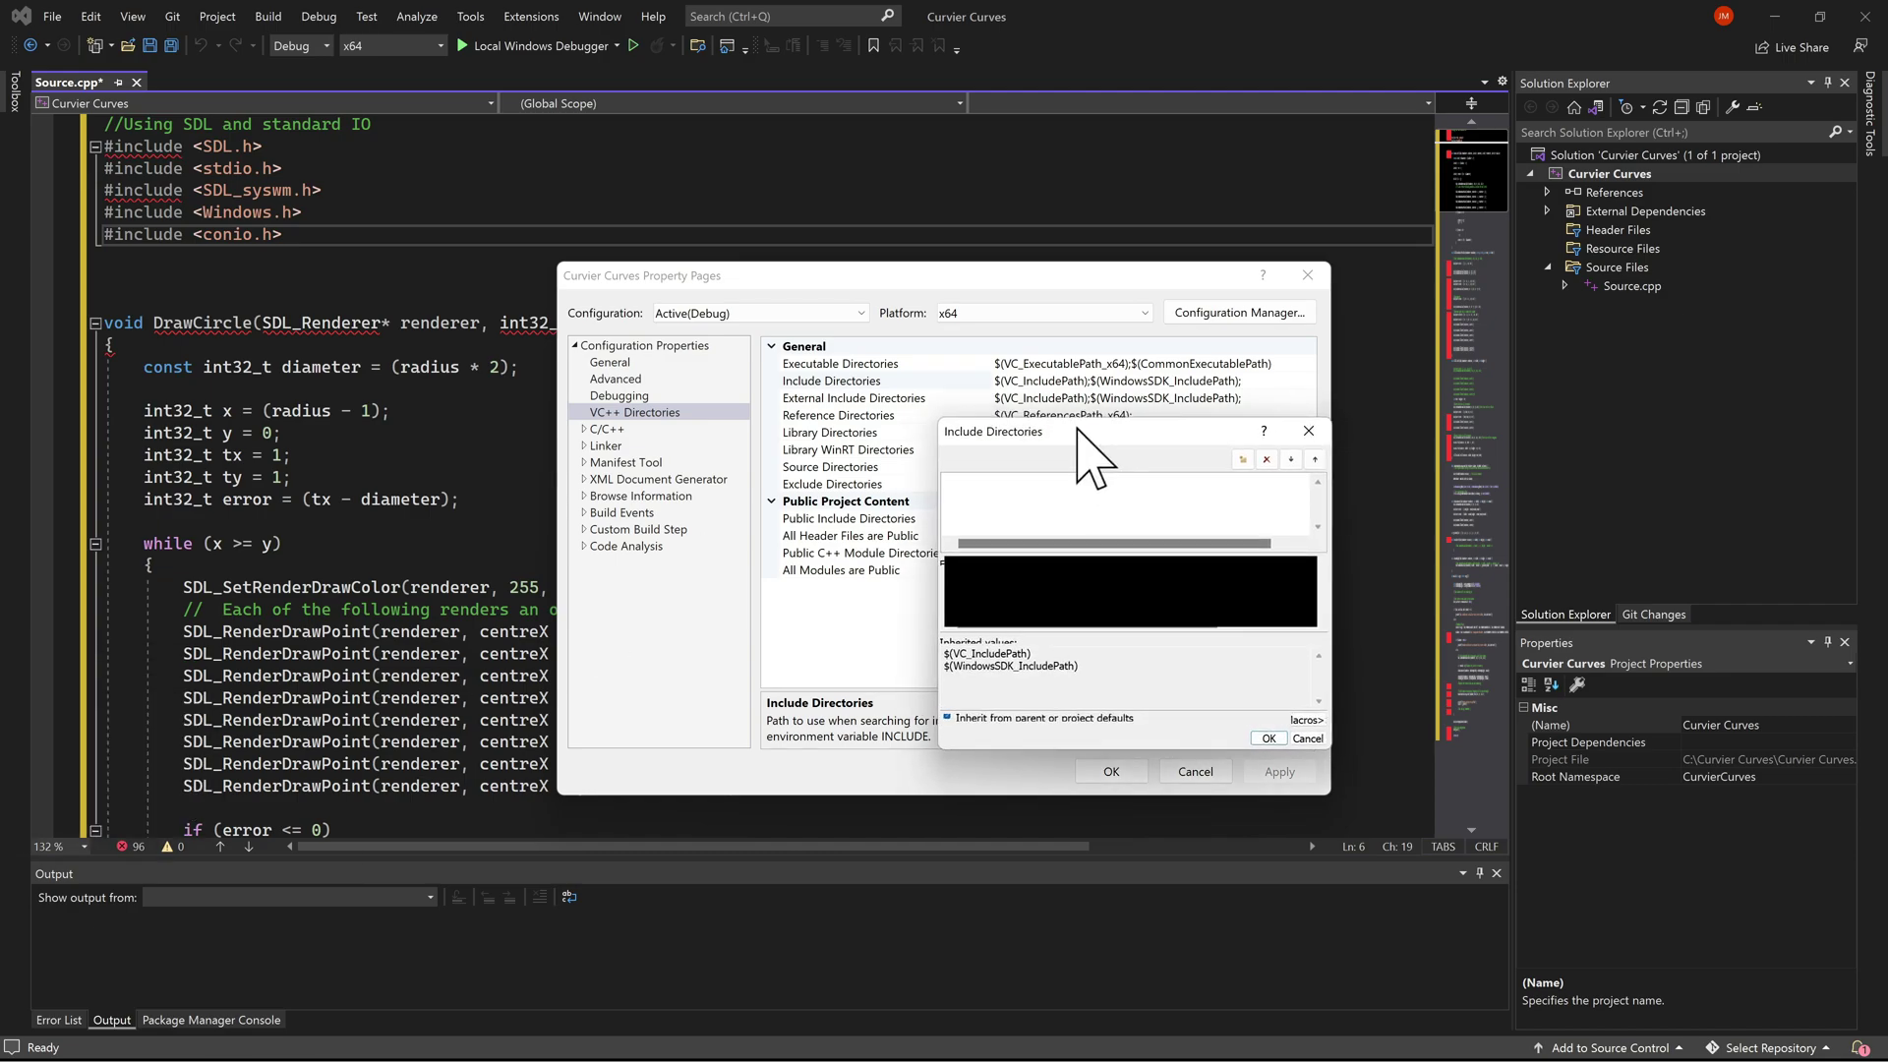
{"action": "left_click_drag", "start_coordinate": [1069, 331], "coordinate": [1048, 304]}
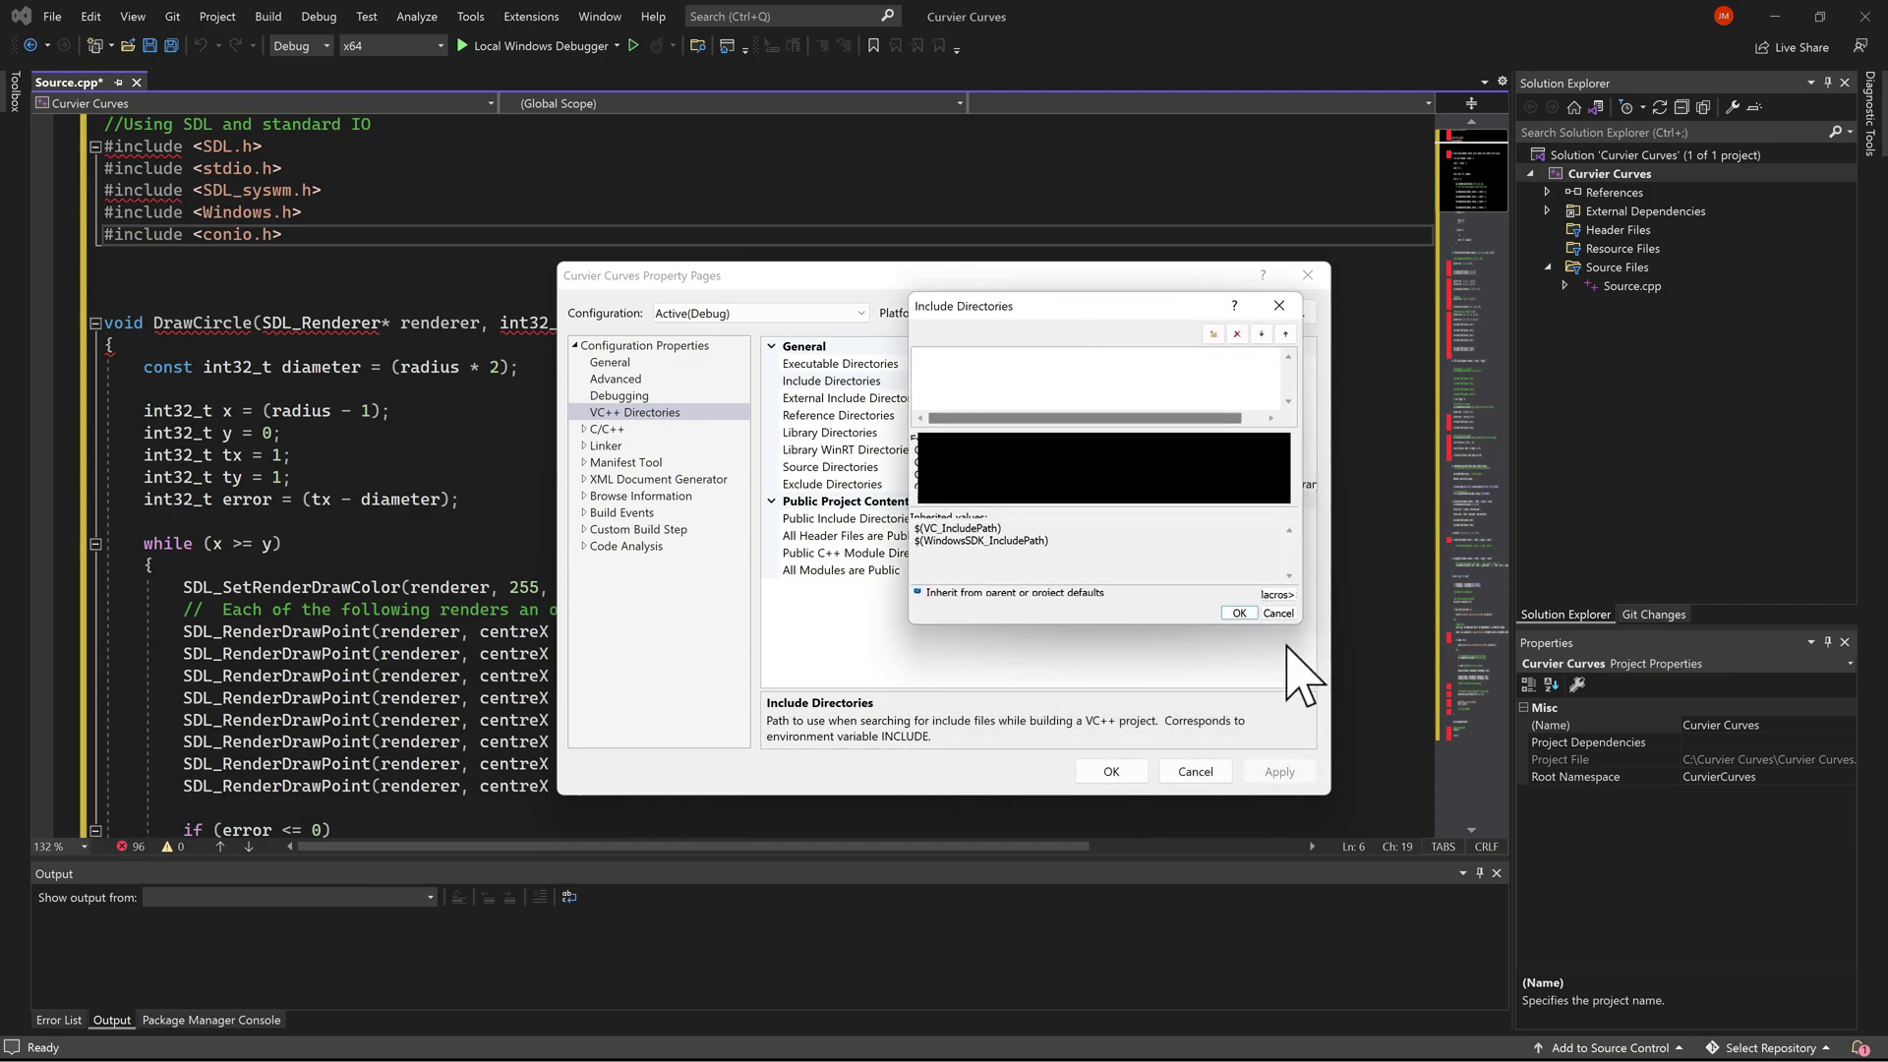
{"action": "left_click_drag", "start_coordinate": [1303, 624], "coordinate": [1536, 796]}
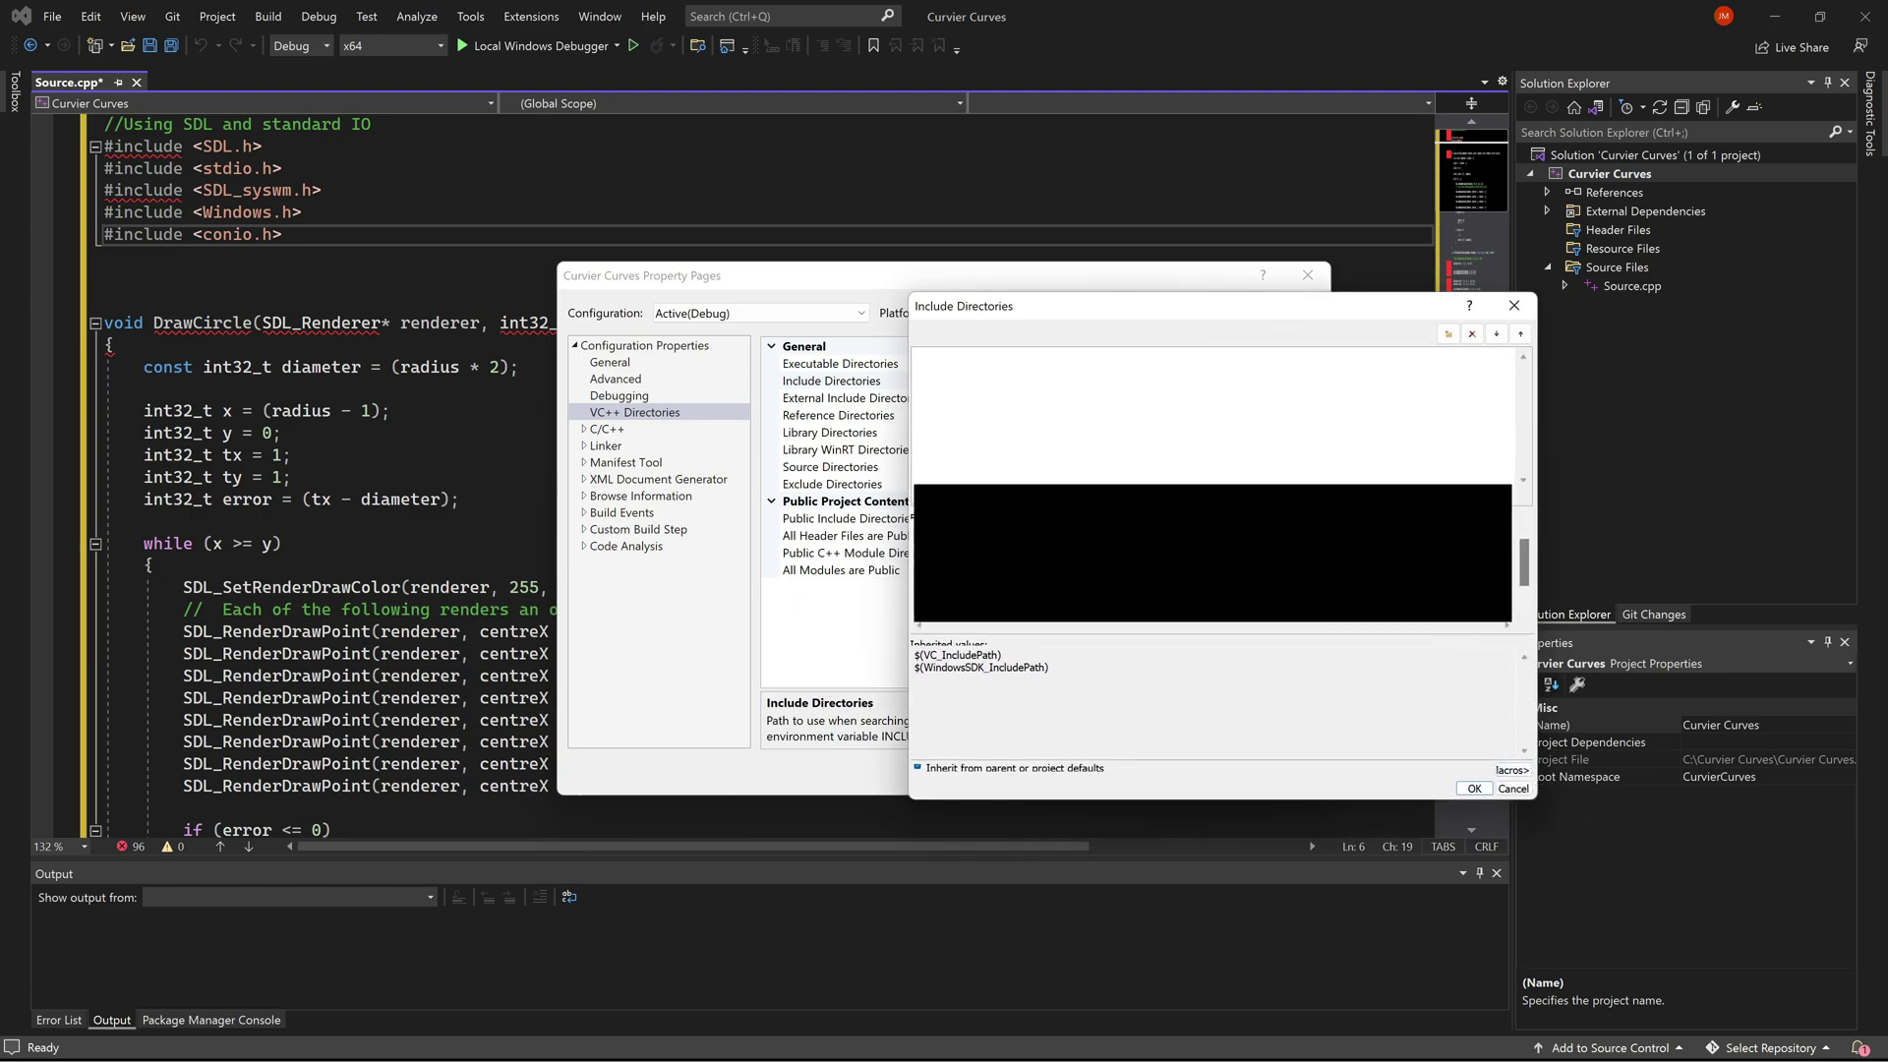
{"action": "left_click", "coordinate": [1447, 334]}
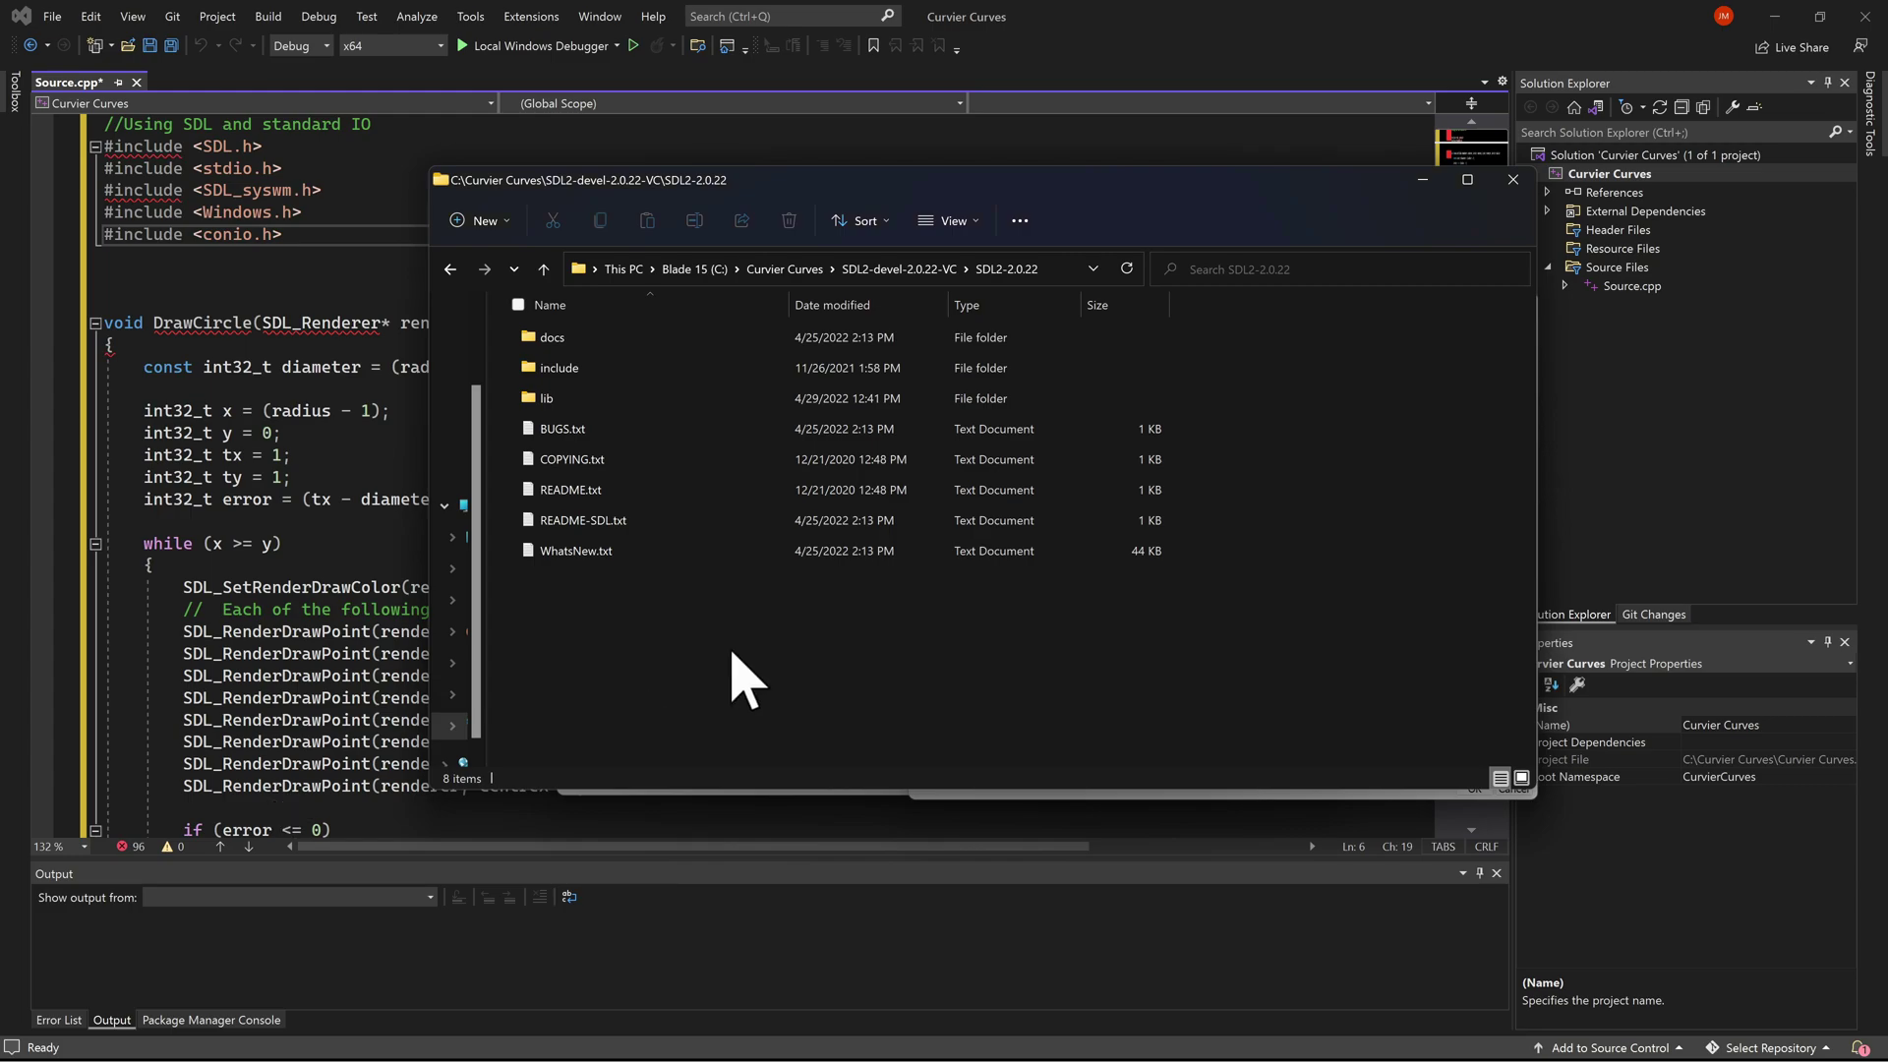
- In File Explorer, go to SDL2-devel-2.0.22-VC\SDL2-2.0.22\include within the Curvier Curves folder and copy its full path
{"action": "left_click", "coordinate": [759, 271]}
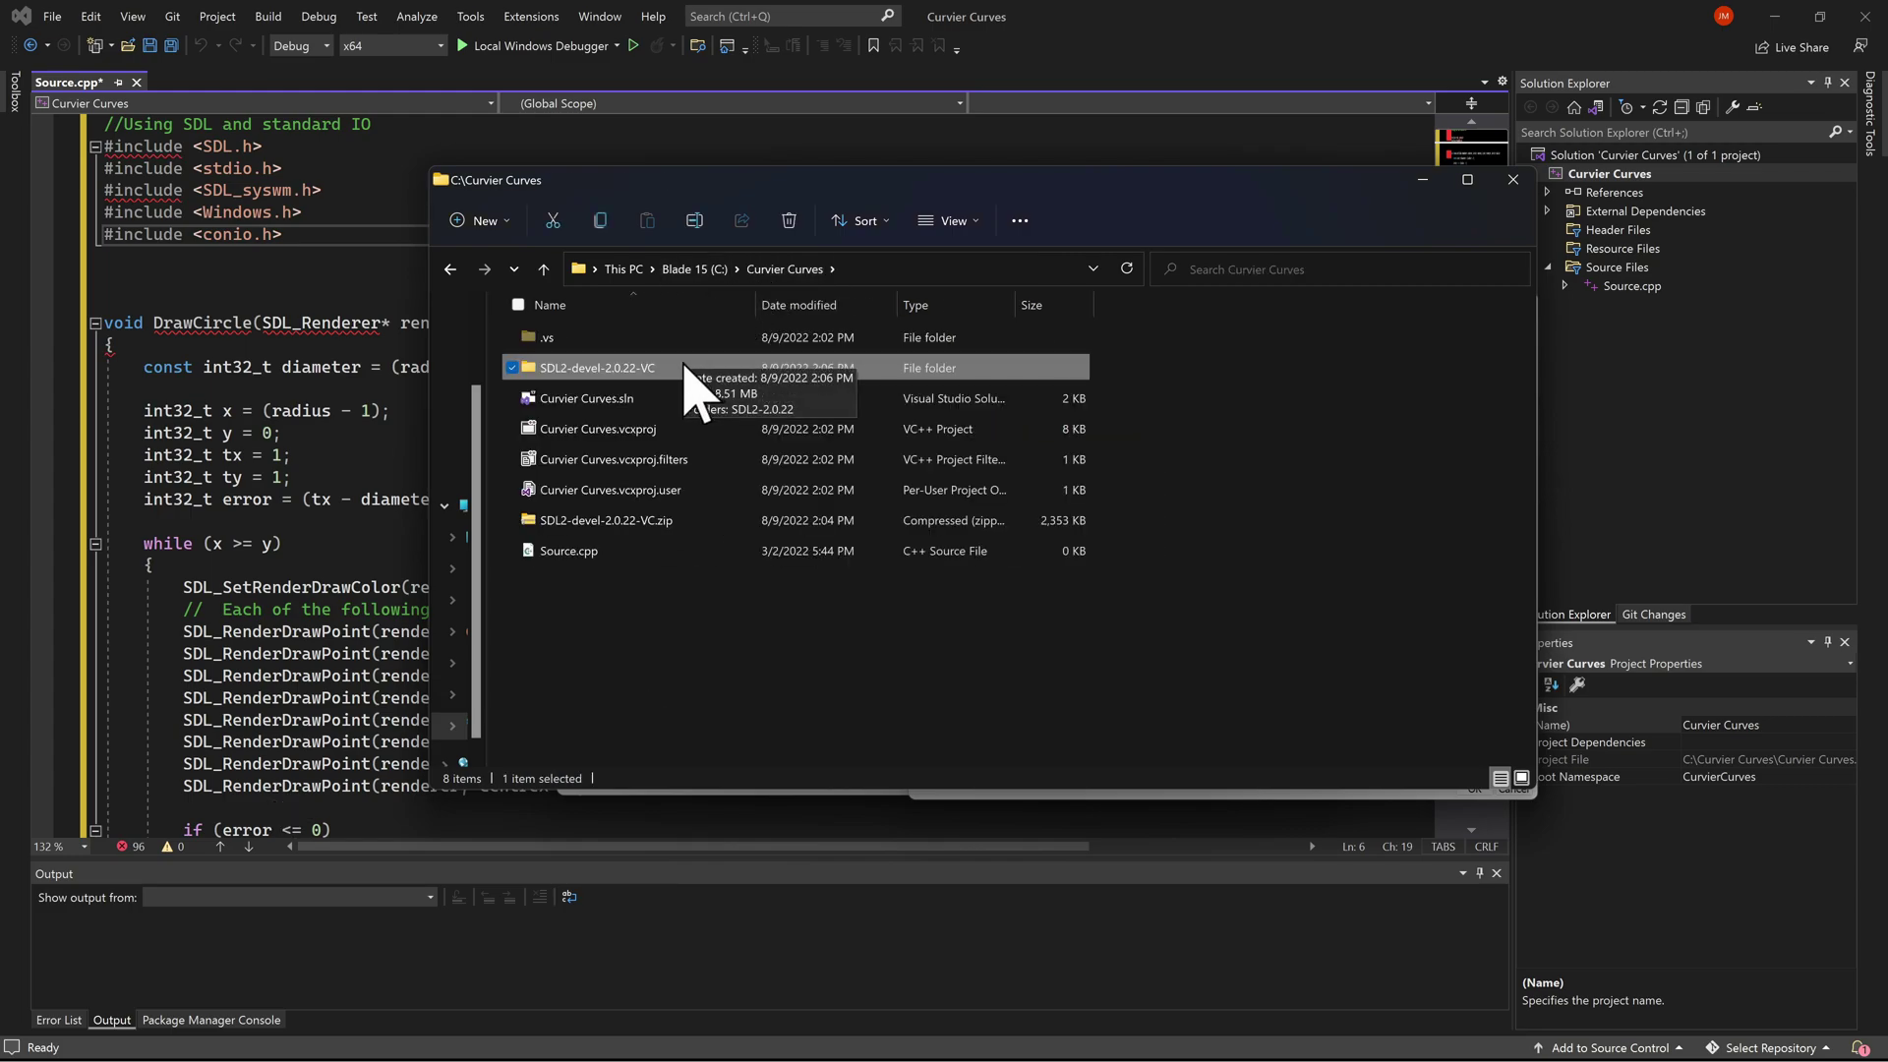
{"action": "double_click", "coordinate": [686, 373]}
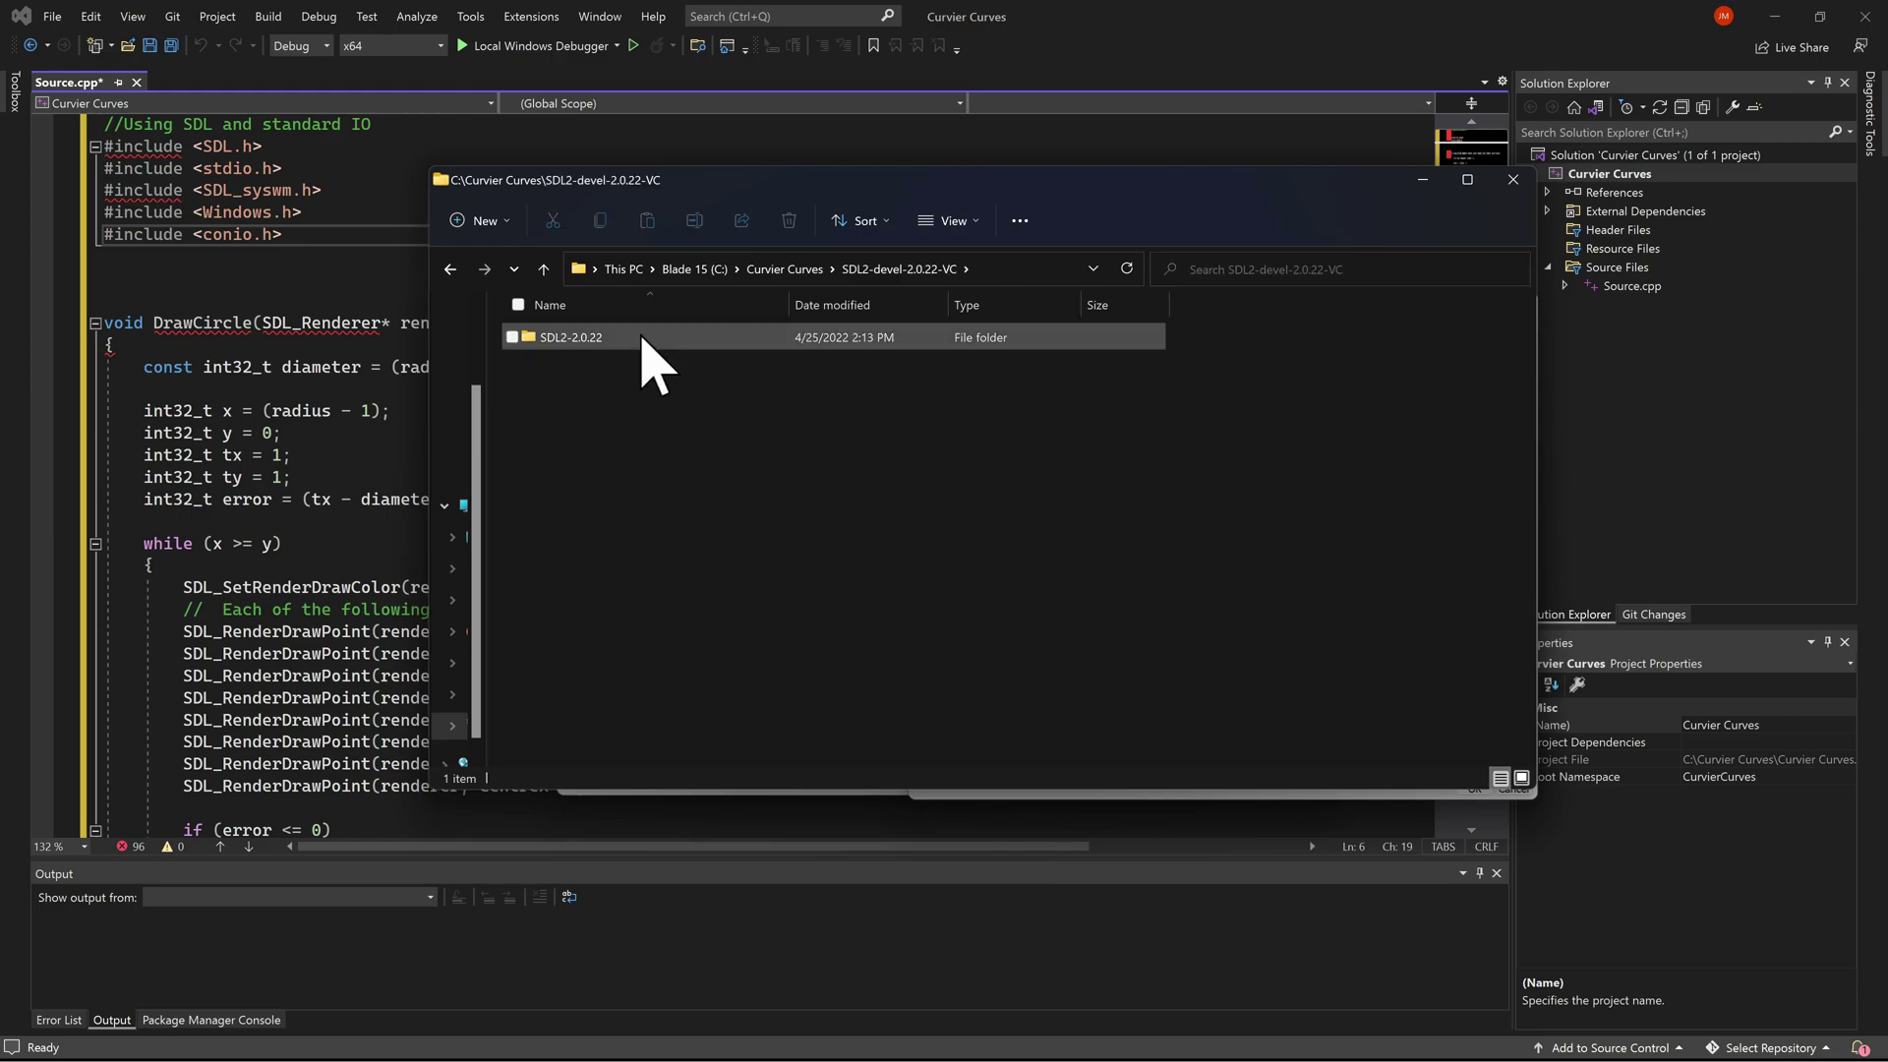
{"action": "double_click", "coordinate": [641, 339]}
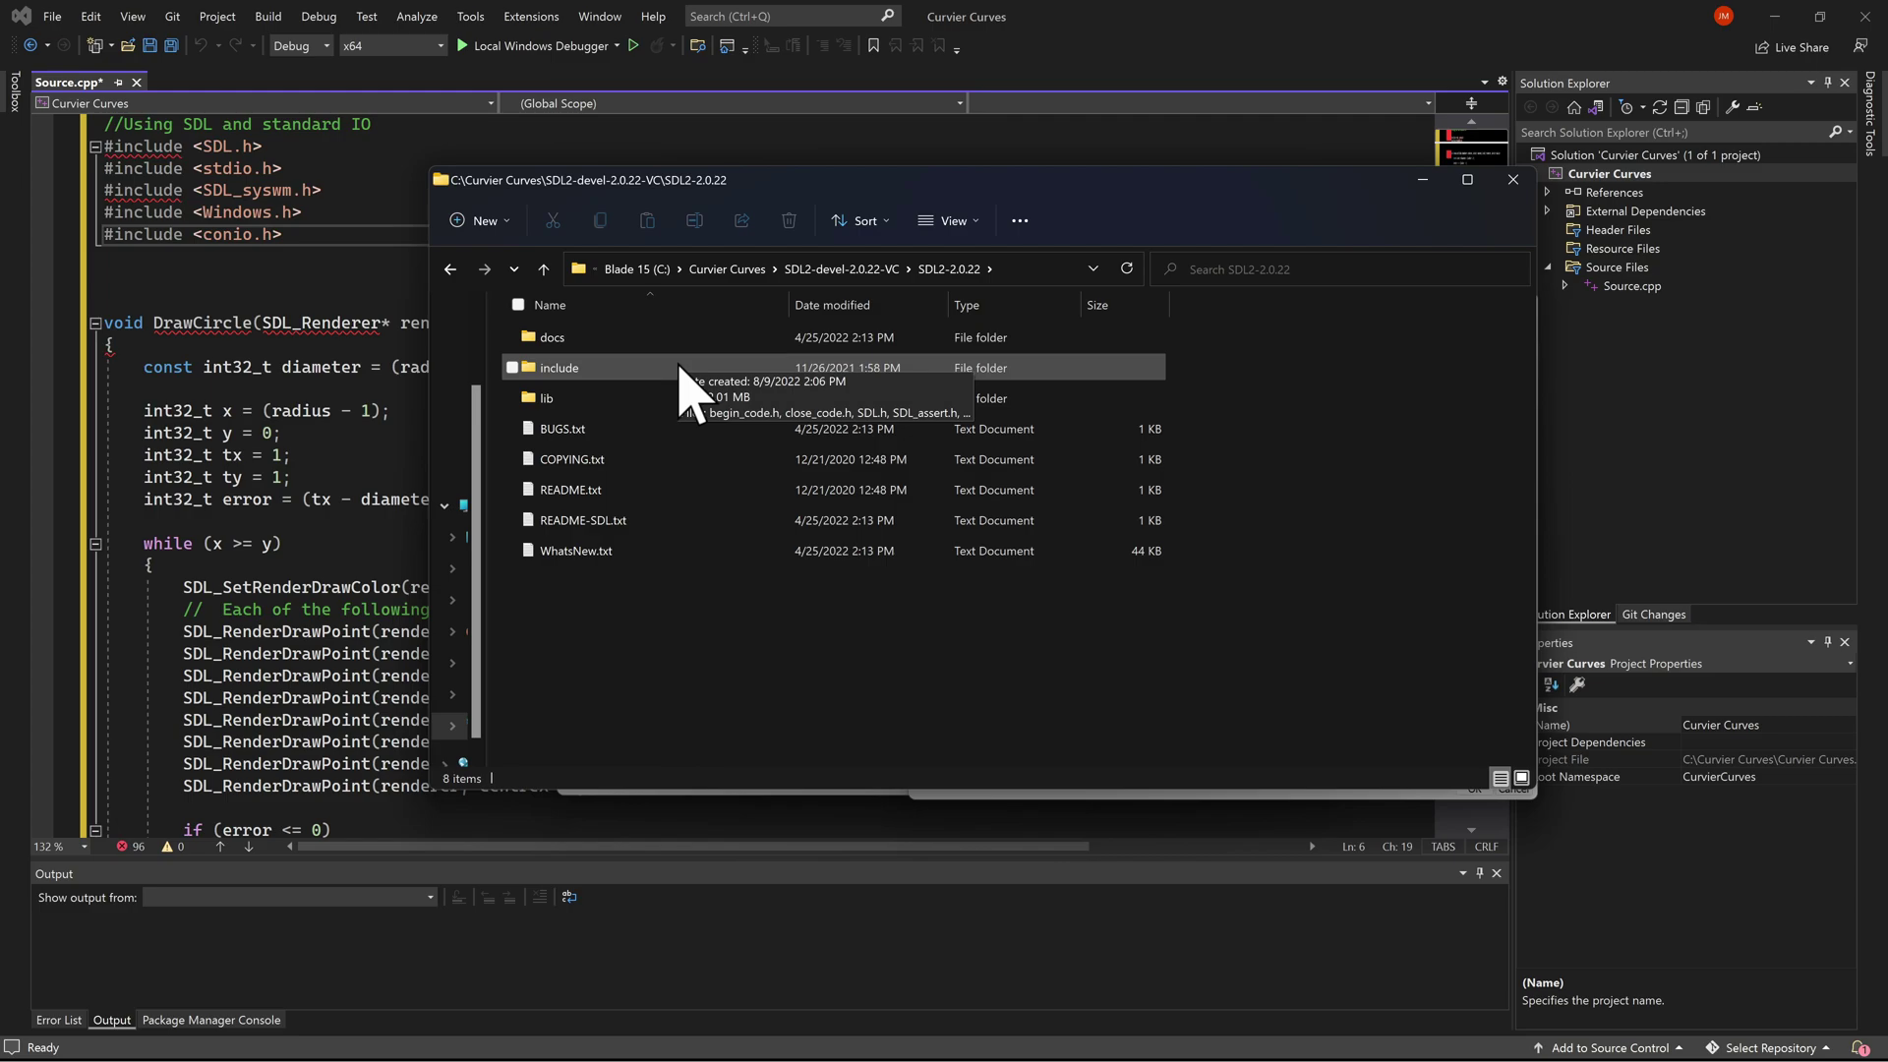
{"action": "double_click", "coordinate": [680, 368]}
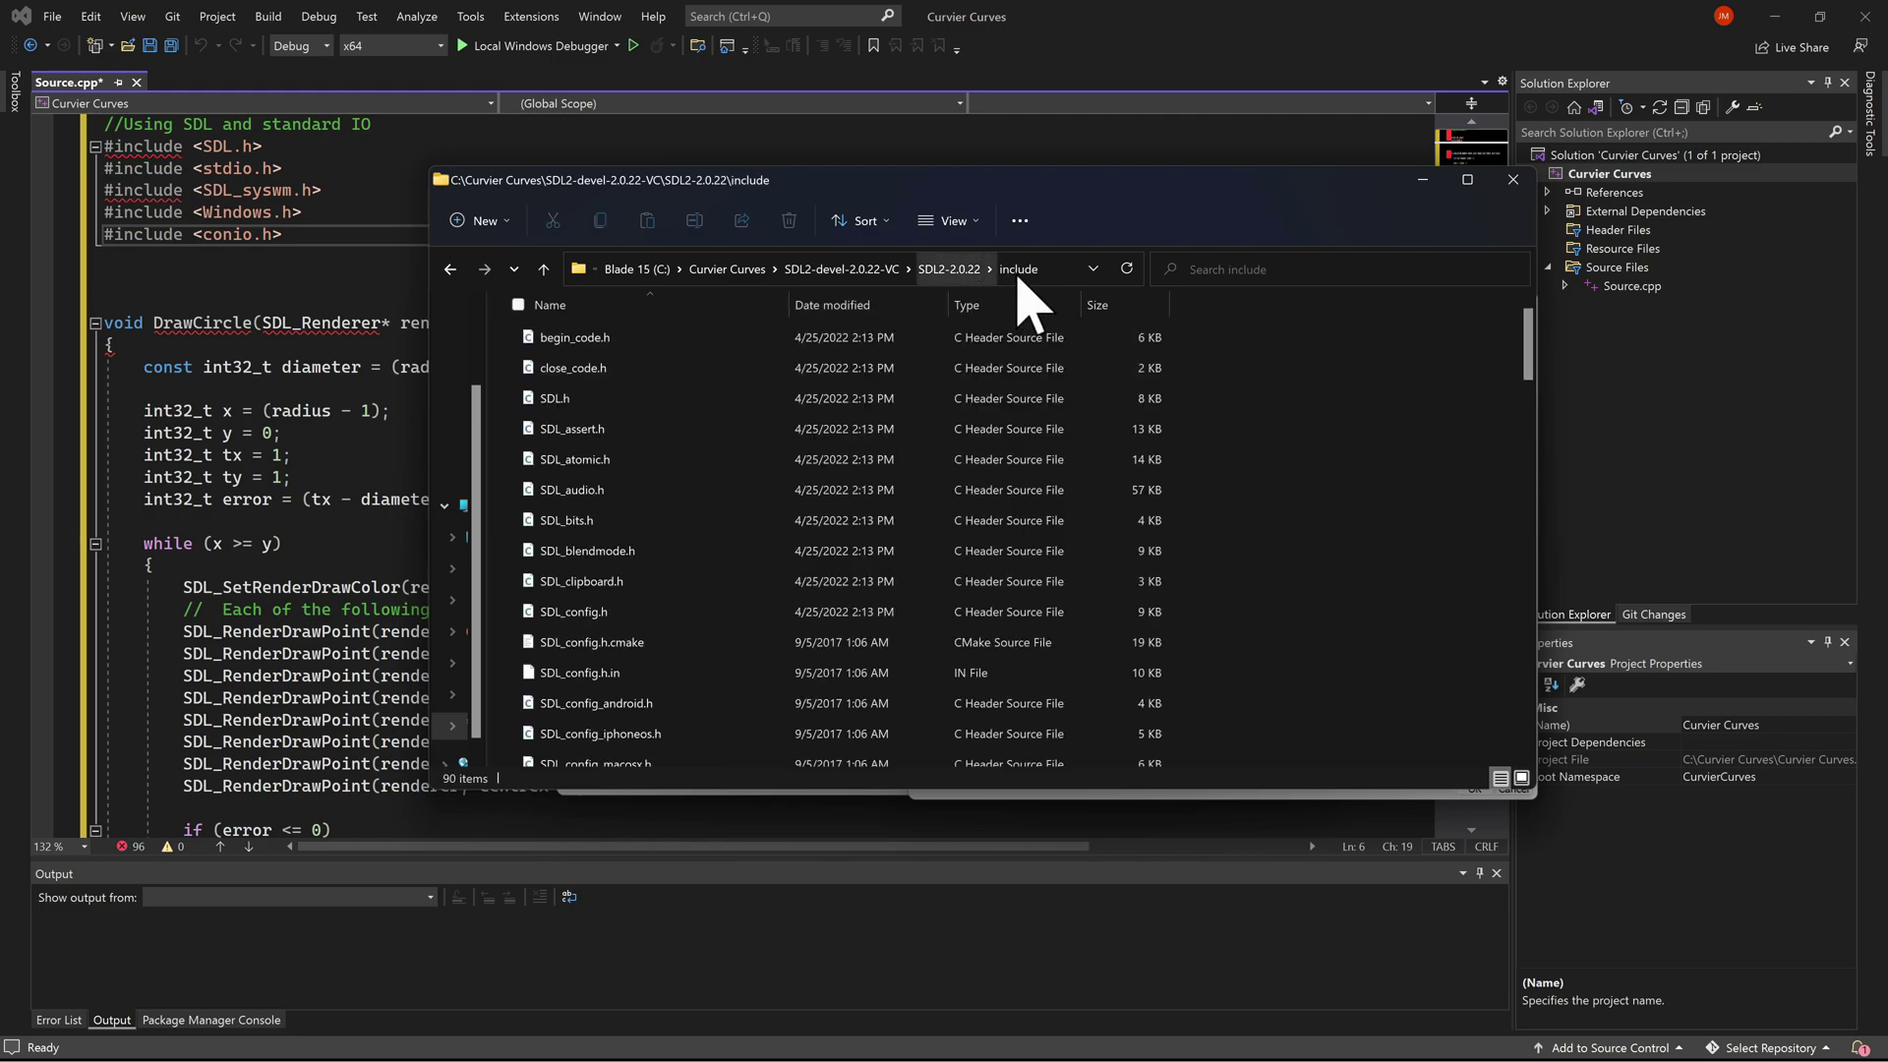
{"action": "left_click", "coordinate": [1058, 273]}
{"action": "key", "text": "ctrl+c"}
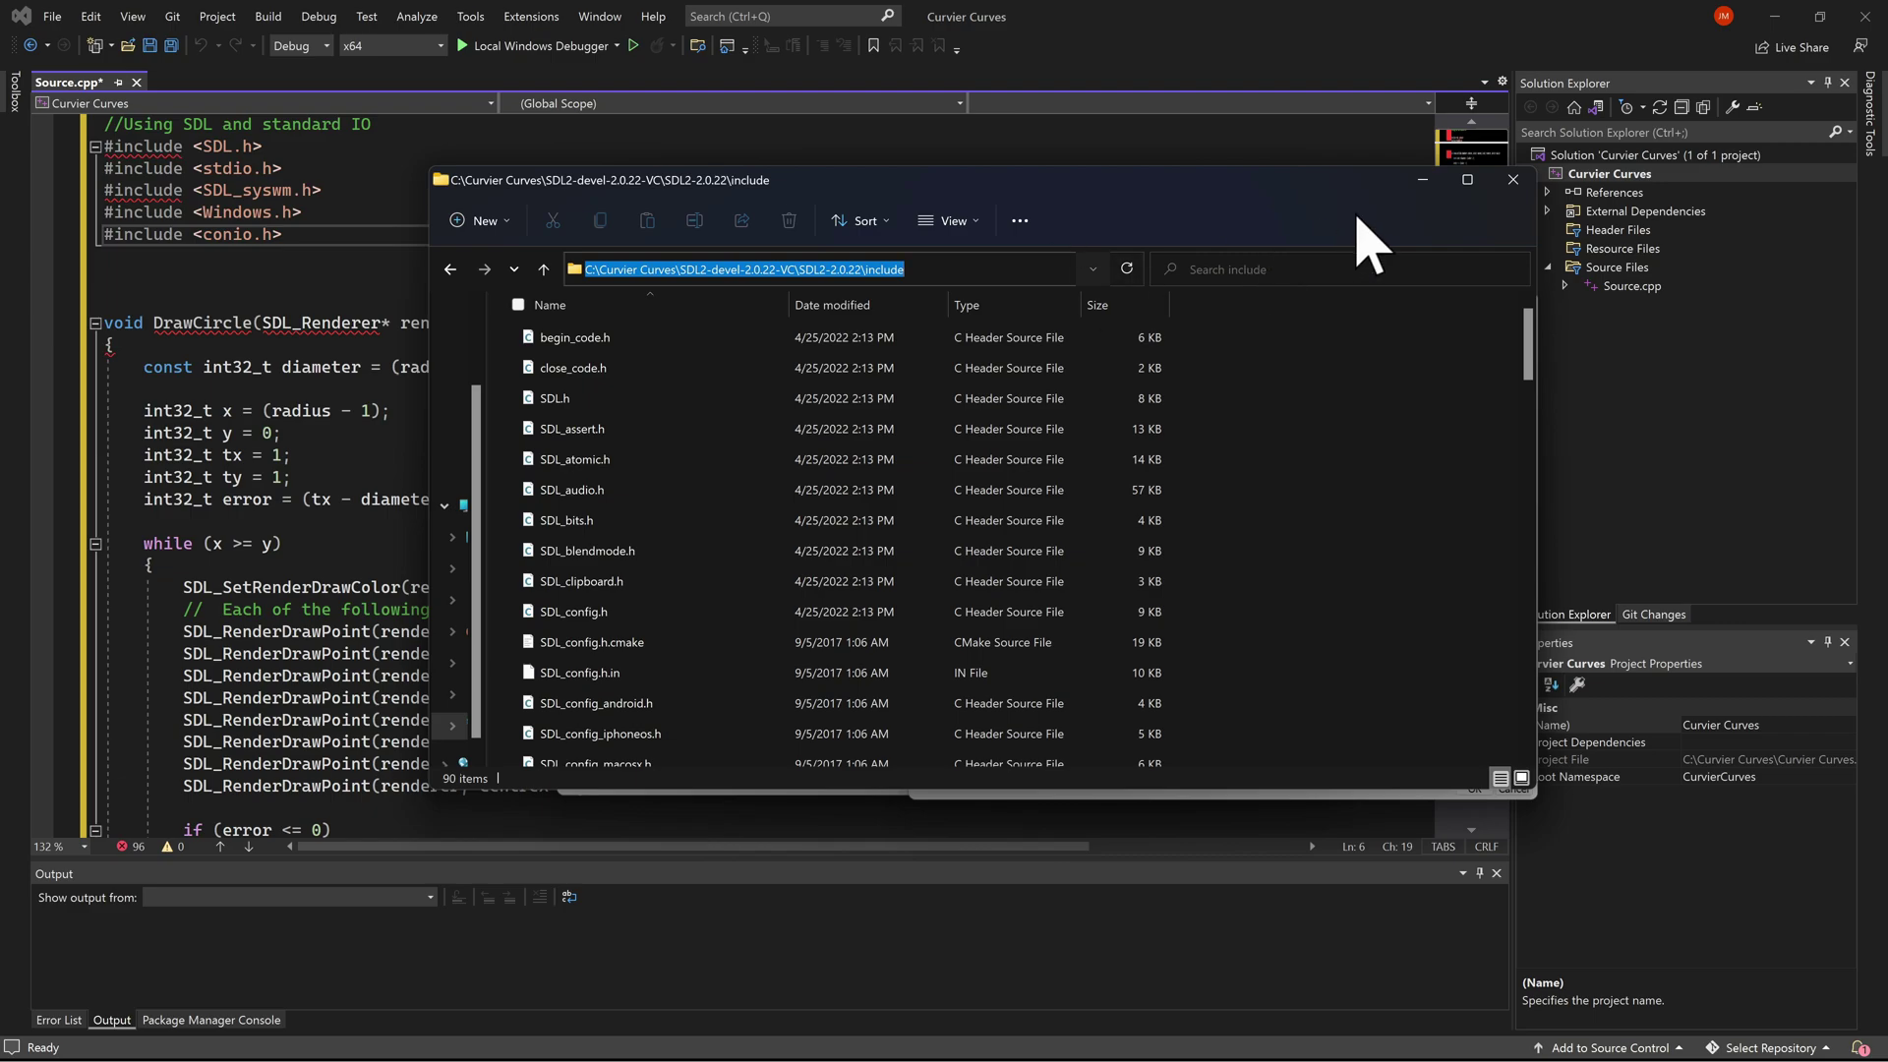
- Back in the project properties, enter C:\Curvier Curves\SDL2-devel-2.0.22-VC\SDL2-2.0.22\include as the new include directory and apply it
{"action": "left_click", "coordinate": [1420, 185]}
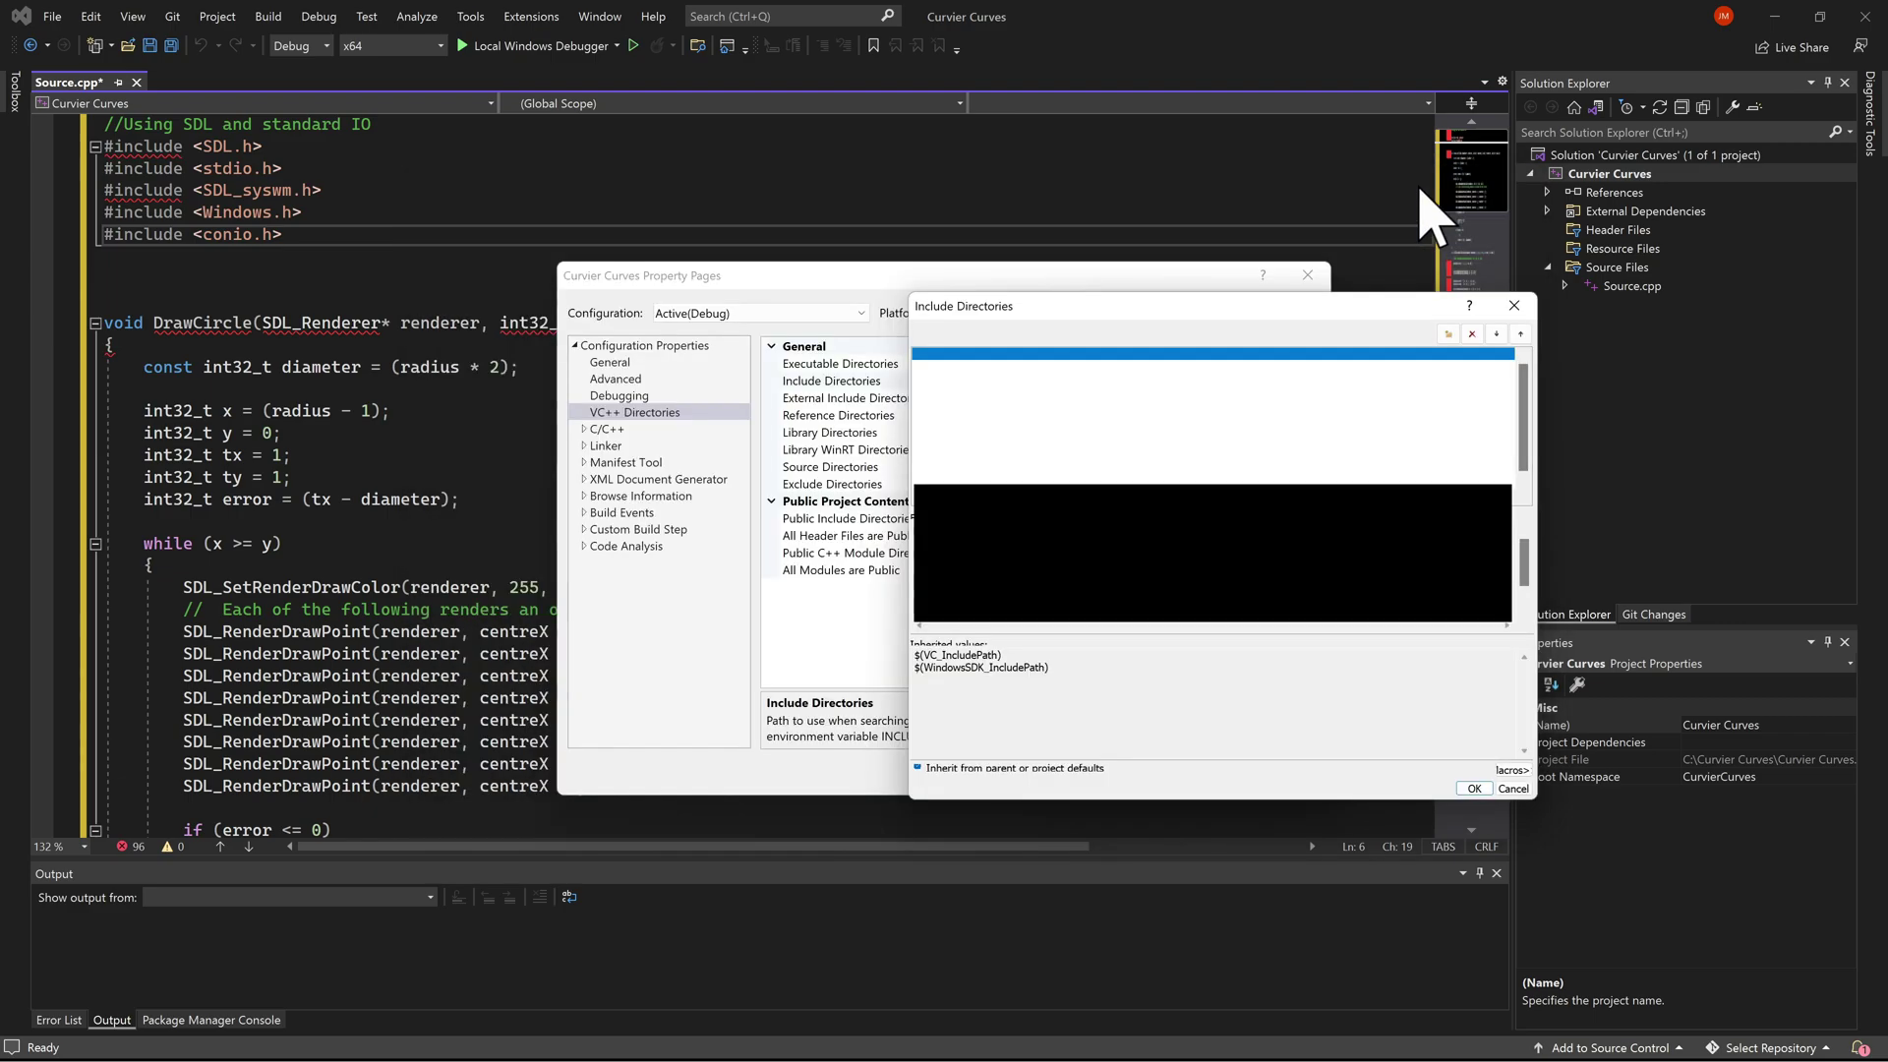
{"action": "left_click", "coordinate": [1111, 354]}
{"action": "key", "text": "ctrl+v"}
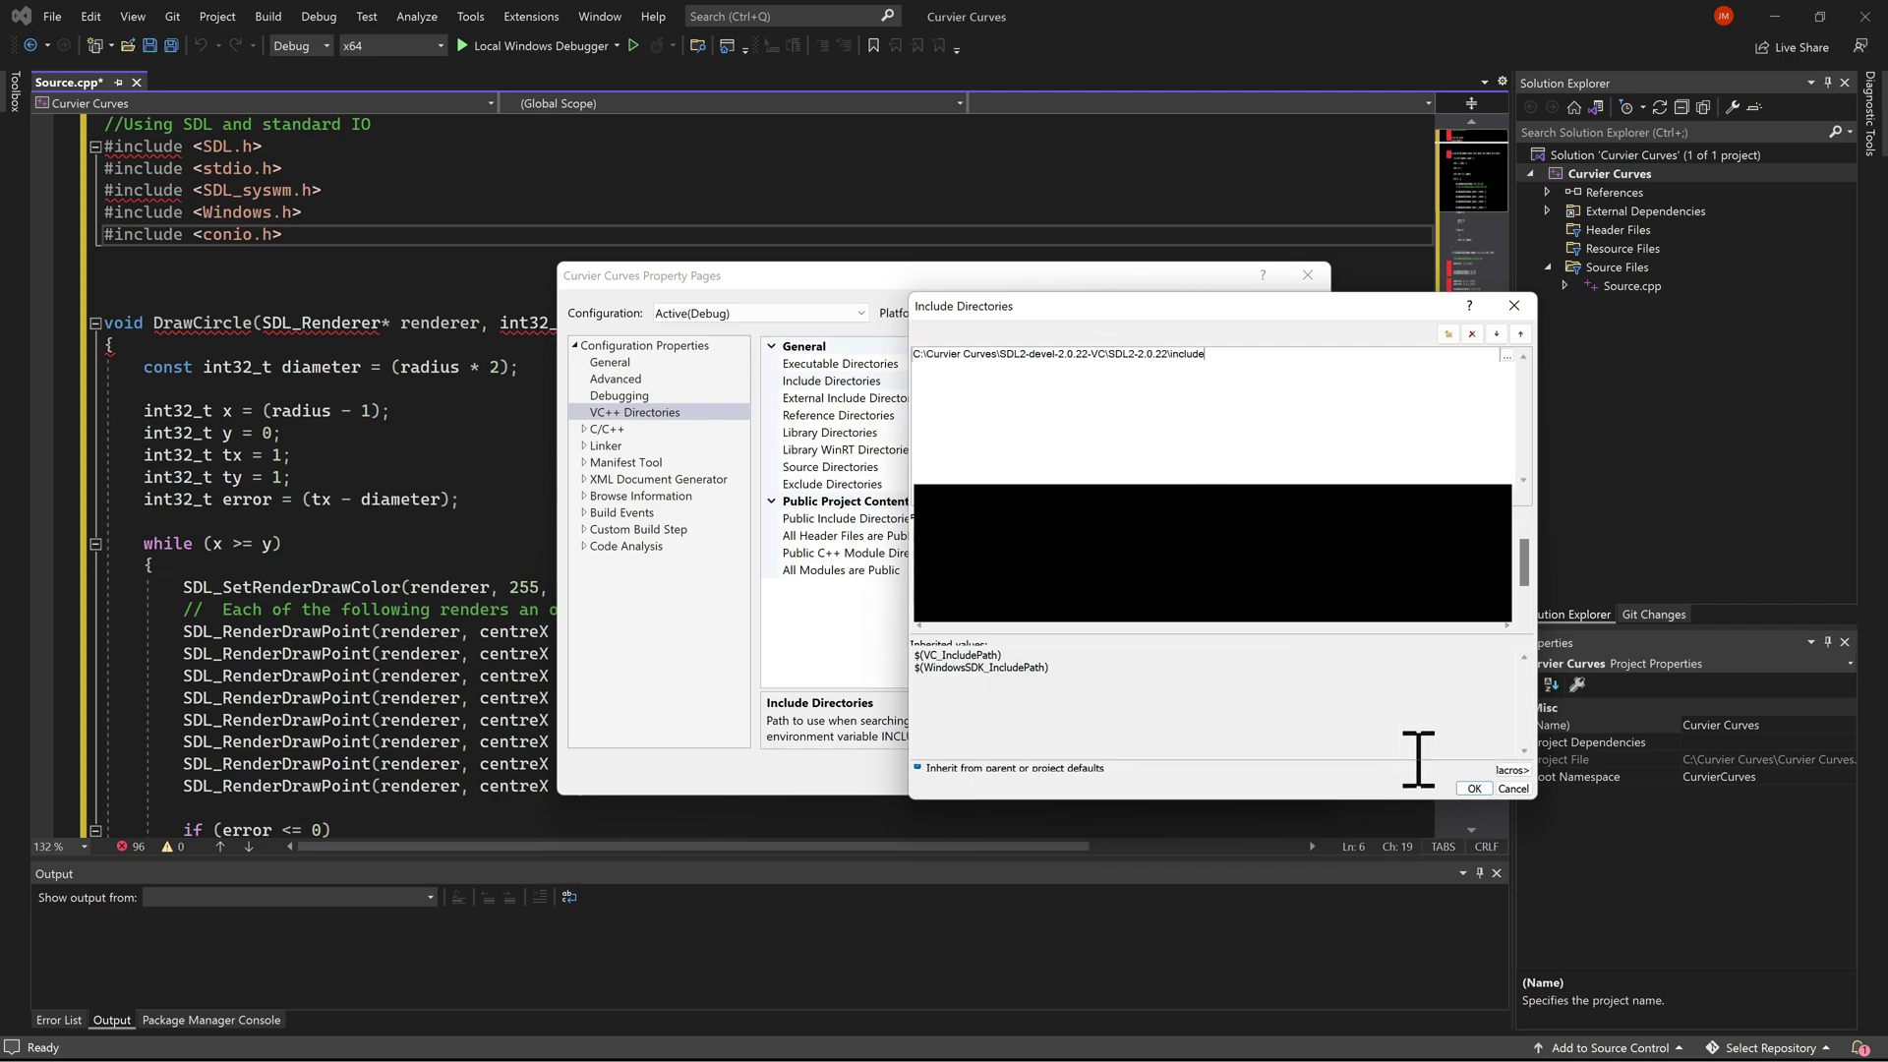
{"action": "left_click", "coordinate": [1474, 789]}
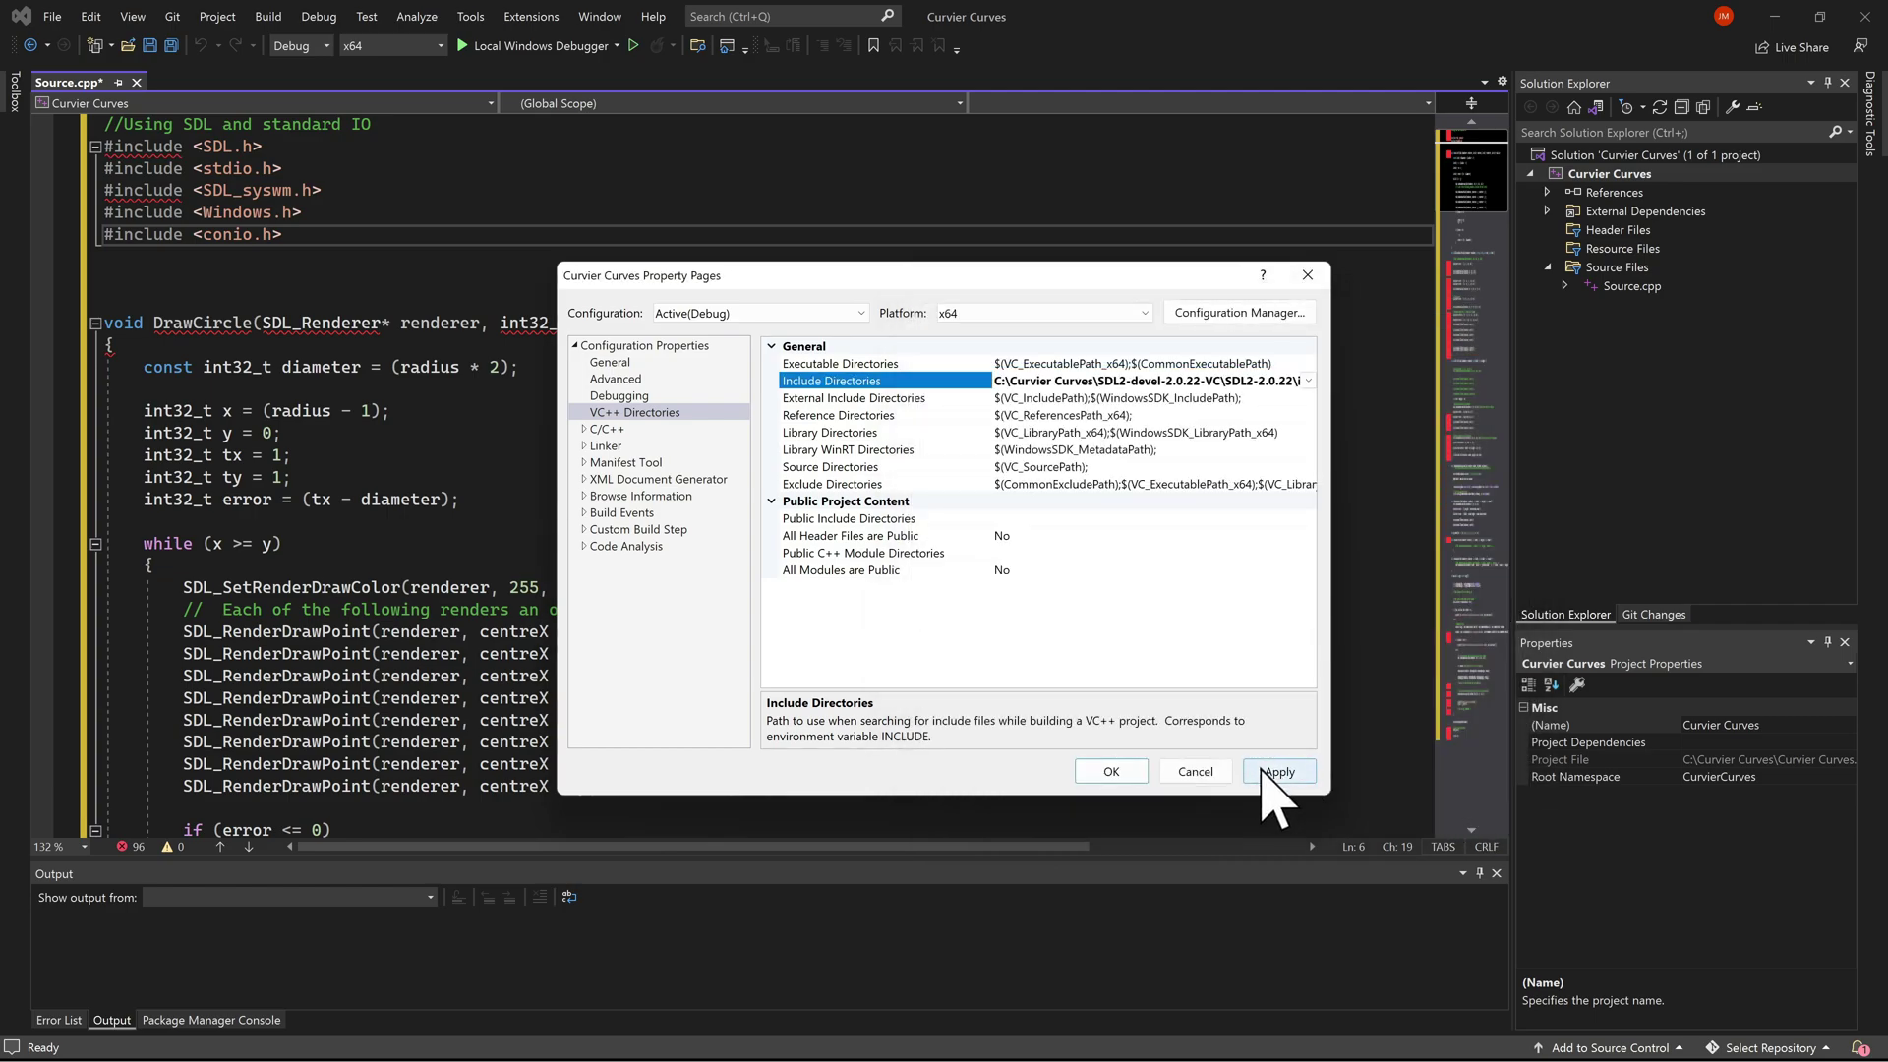
{"action": "left_click", "coordinate": [1278, 771]}
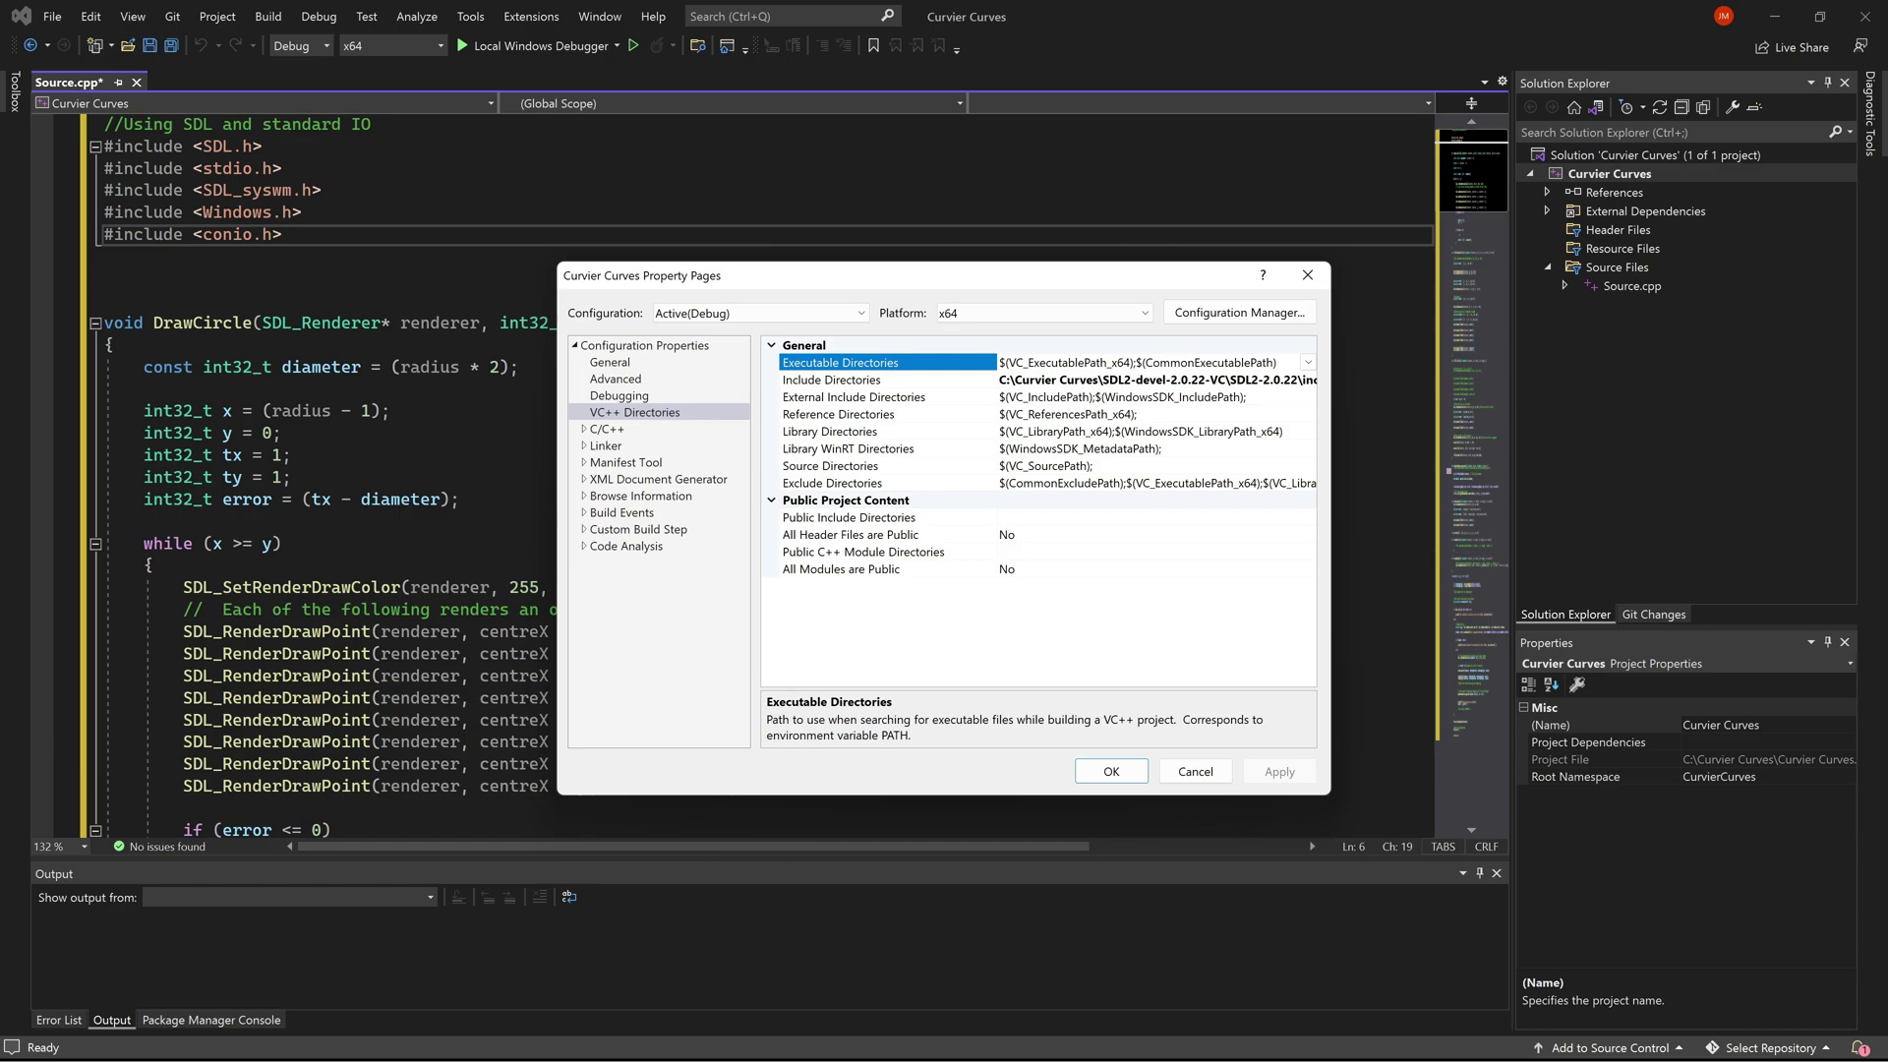
- Set the linker input's Additional Dependencies to SDL2.lib;SDL2main.lib; and apply the change
{"action": "left_click", "coordinate": [585, 447]}
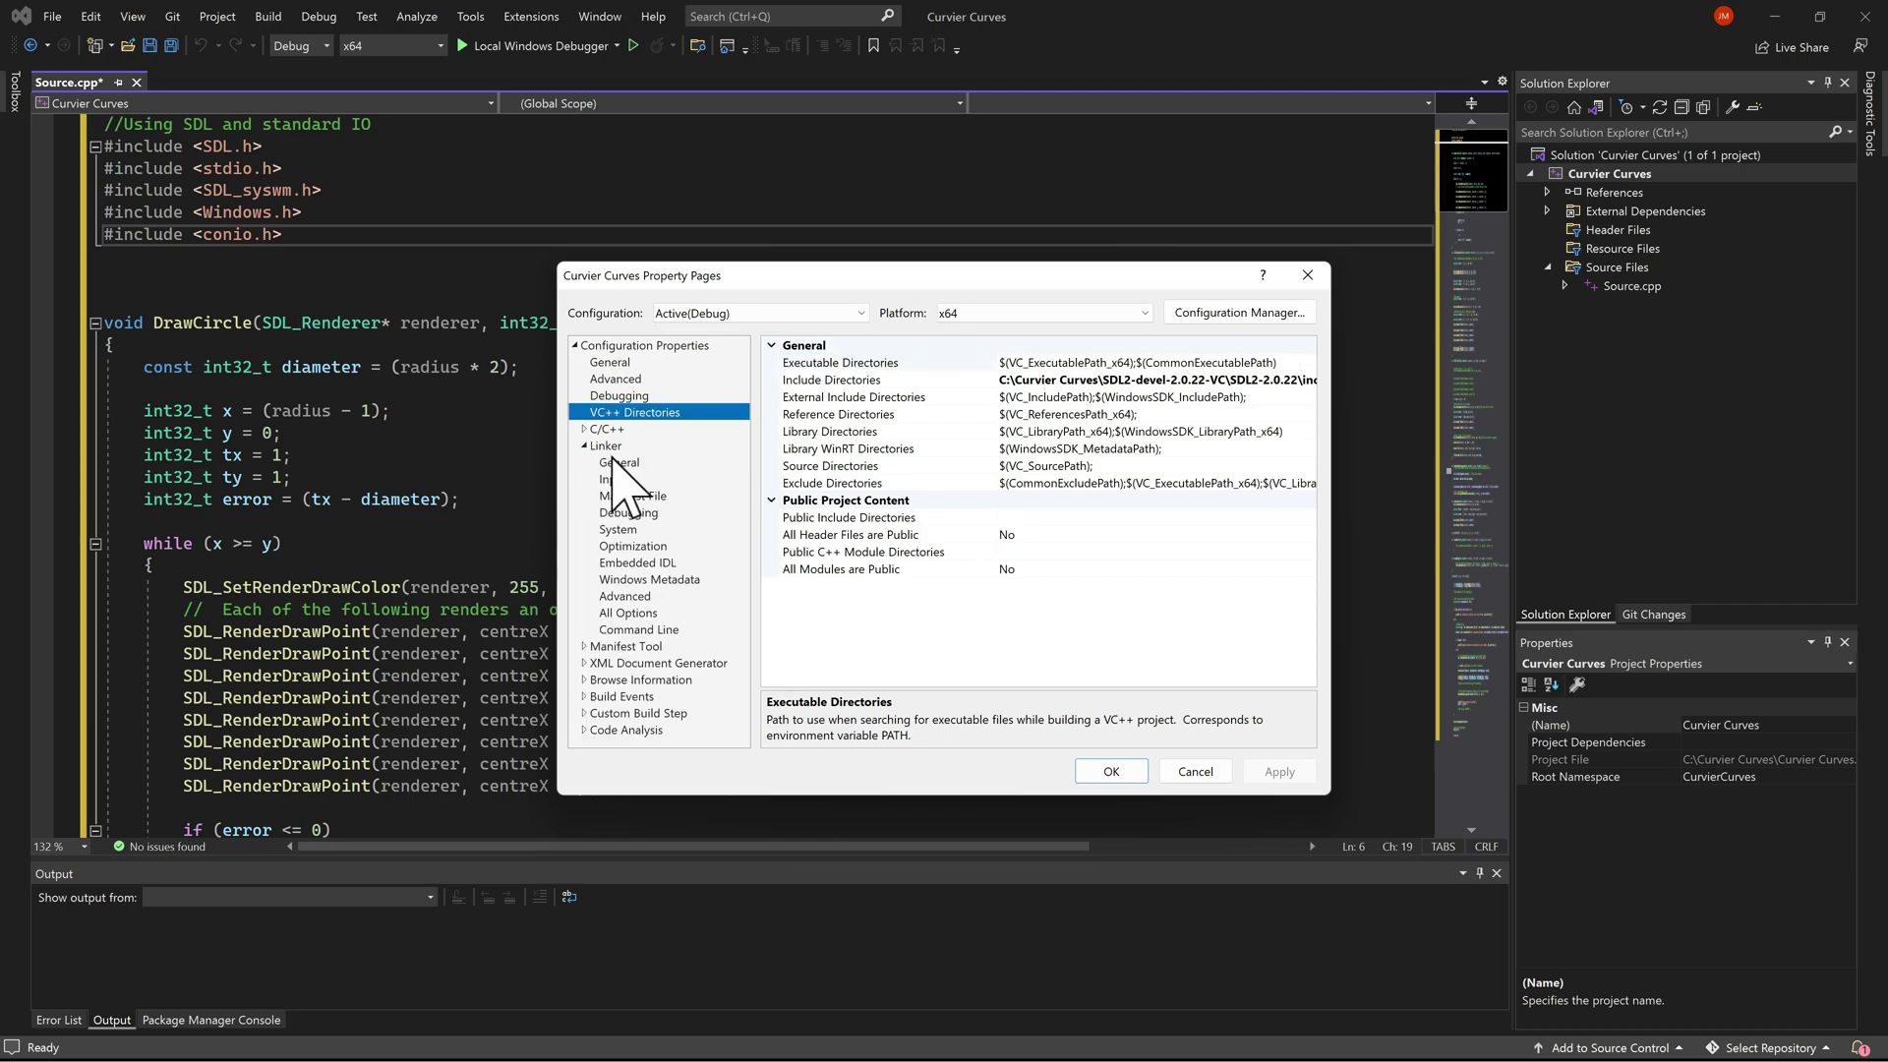
{"action": "left_click", "coordinate": [615, 479]}
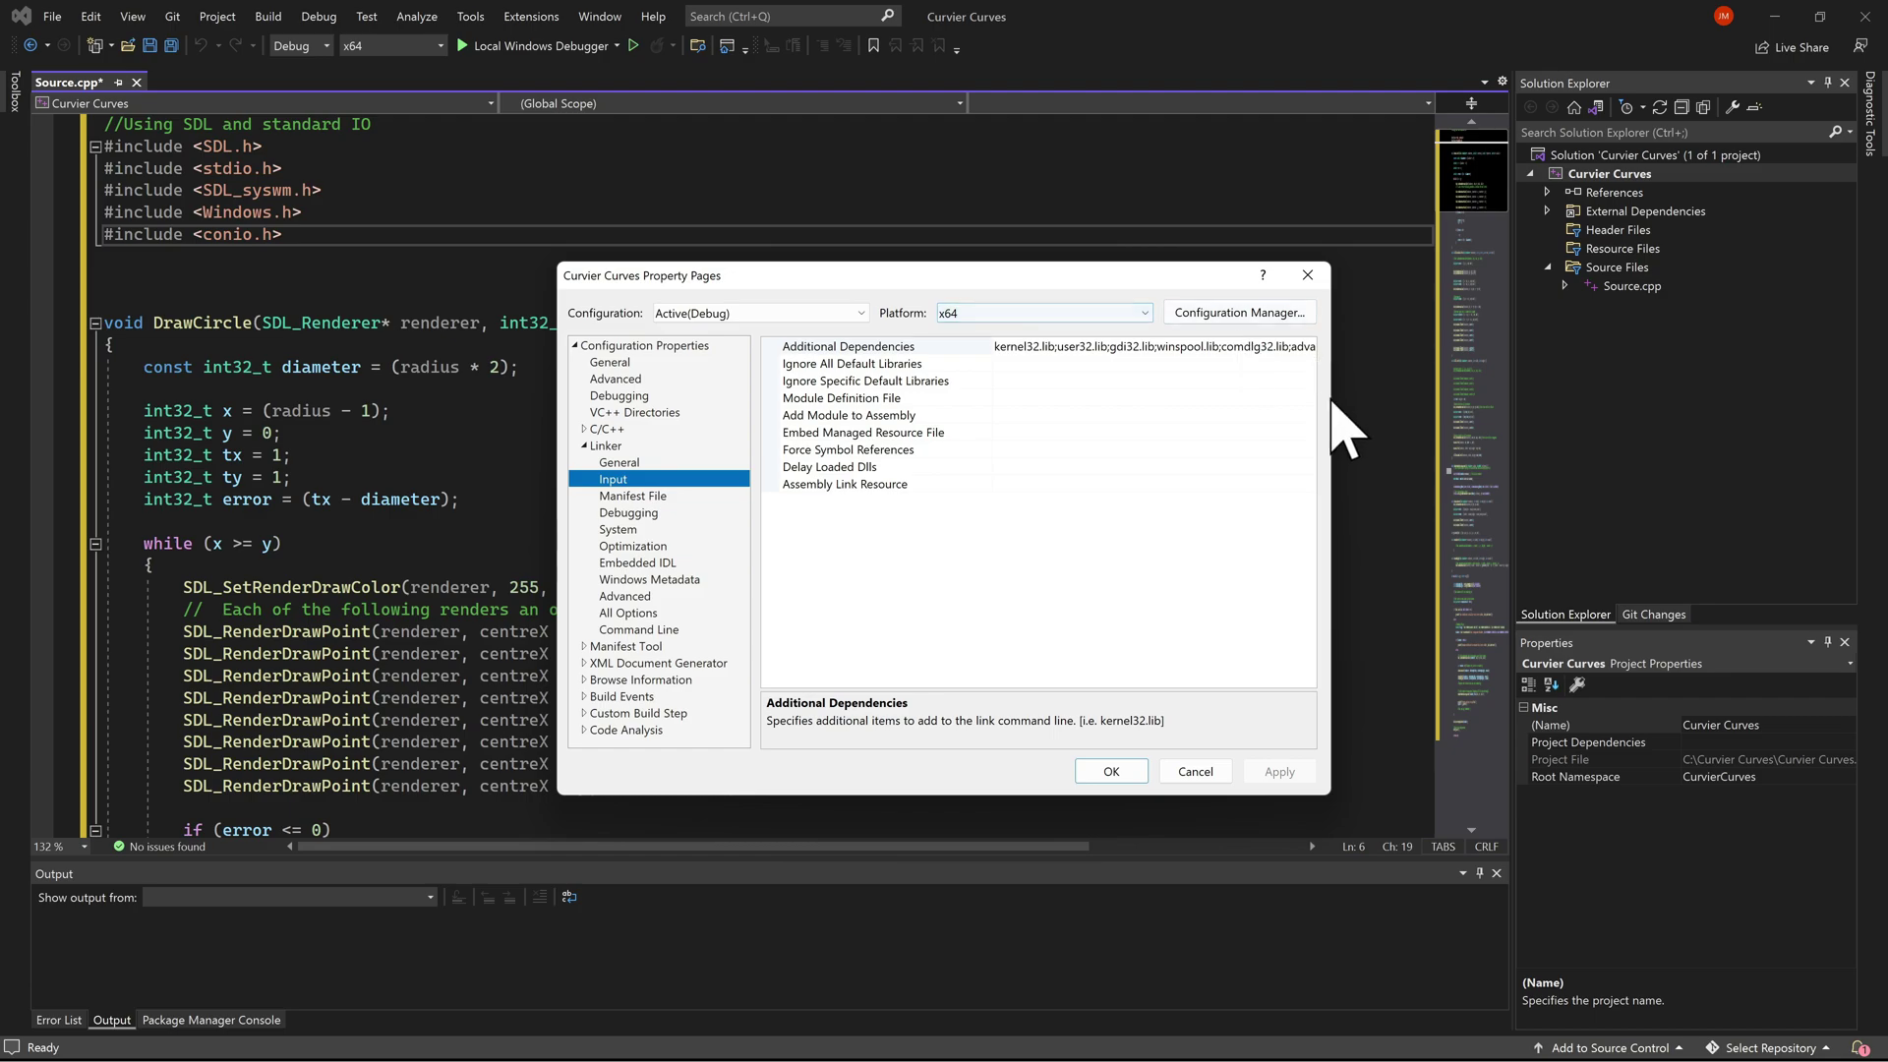
{"action": "left_click", "coordinate": [1278, 346]}
{"action": "left_click", "coordinate": [1307, 346]}
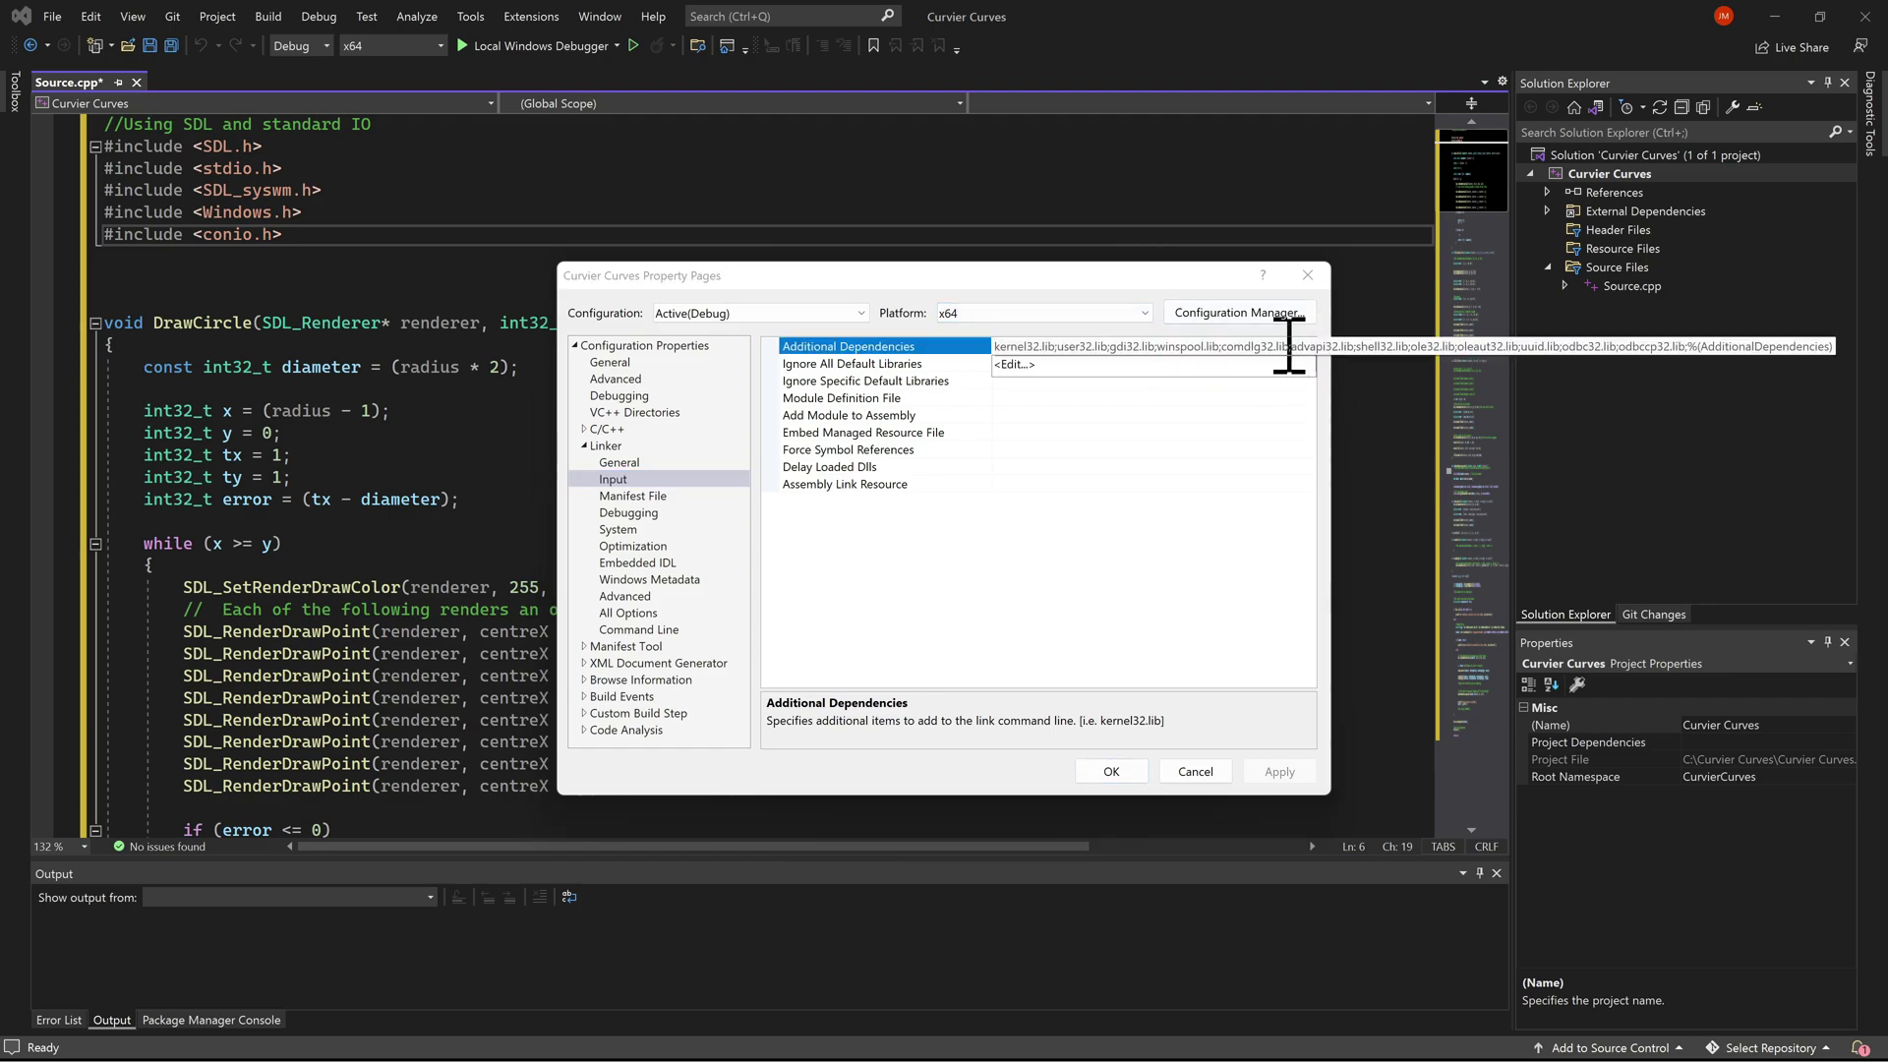
{"action": "key", "text": "Escape"}
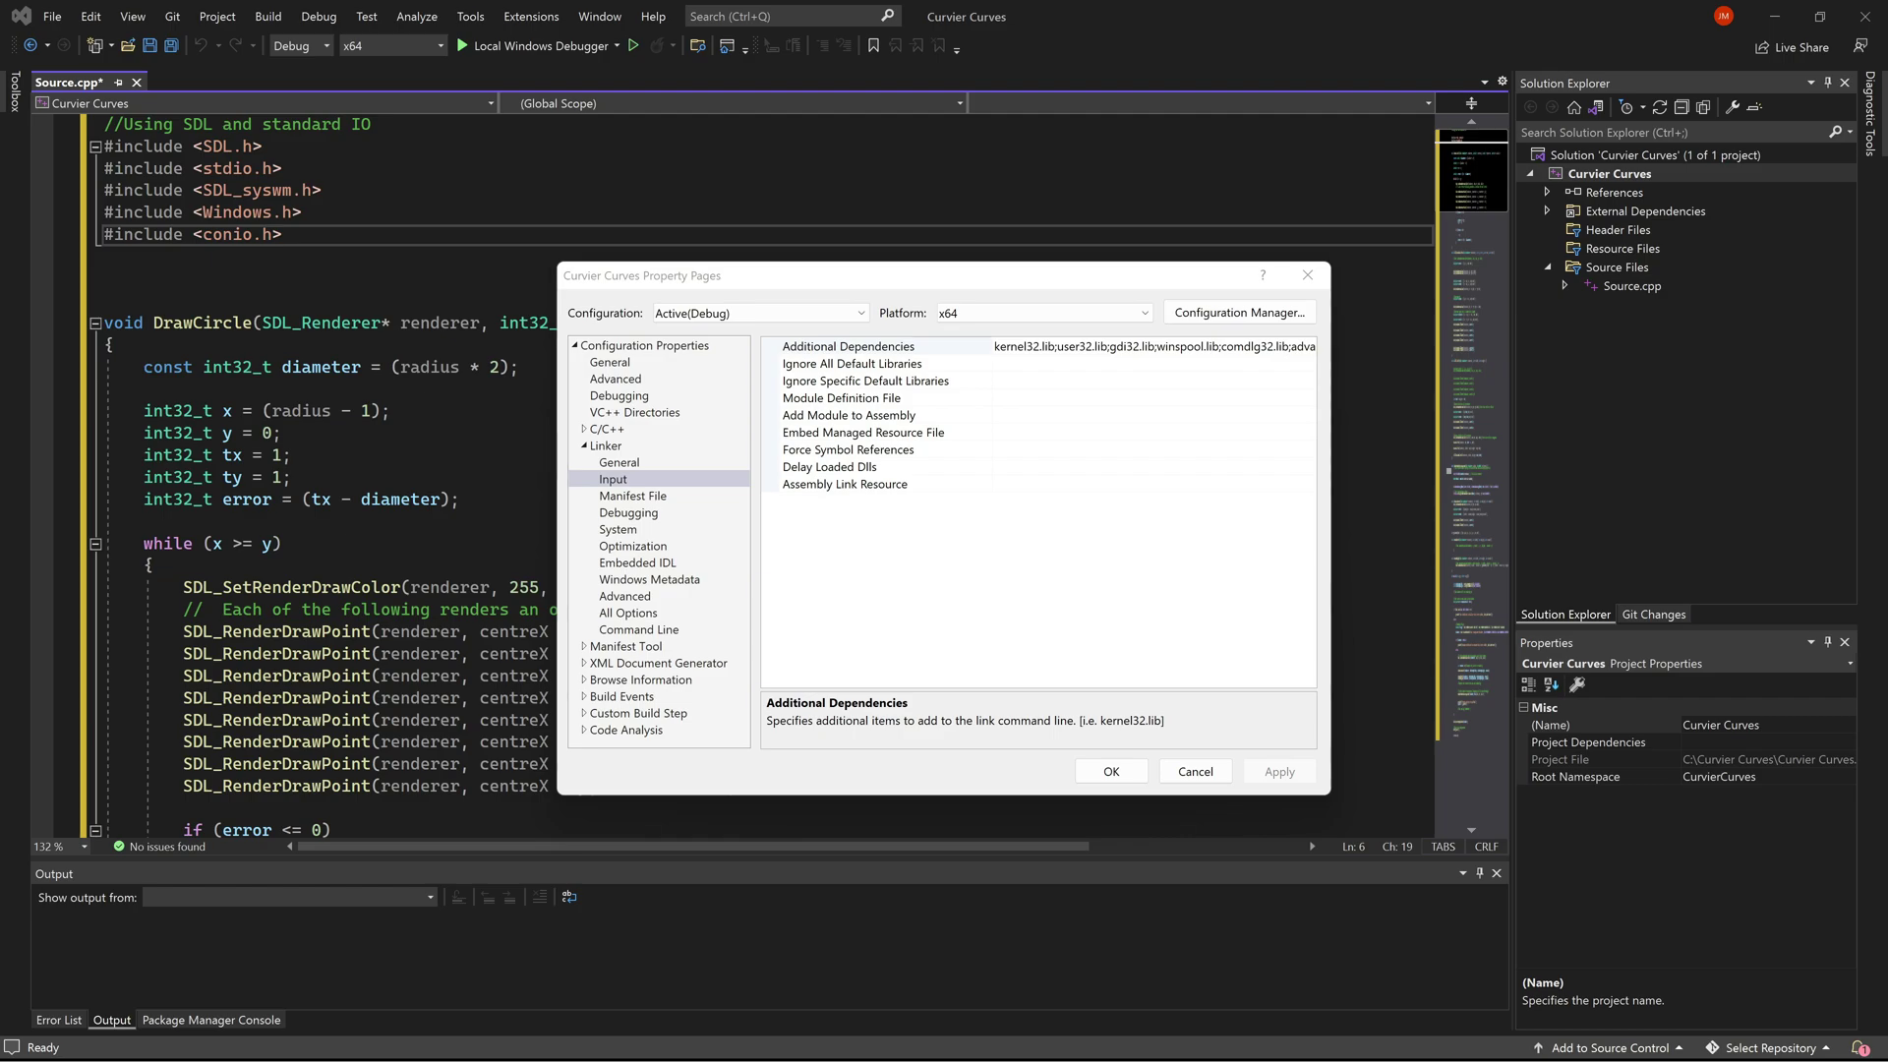
{"action": "left_click_drag", "start_coordinate": [477, 591], "coordinate": [983, 122]}
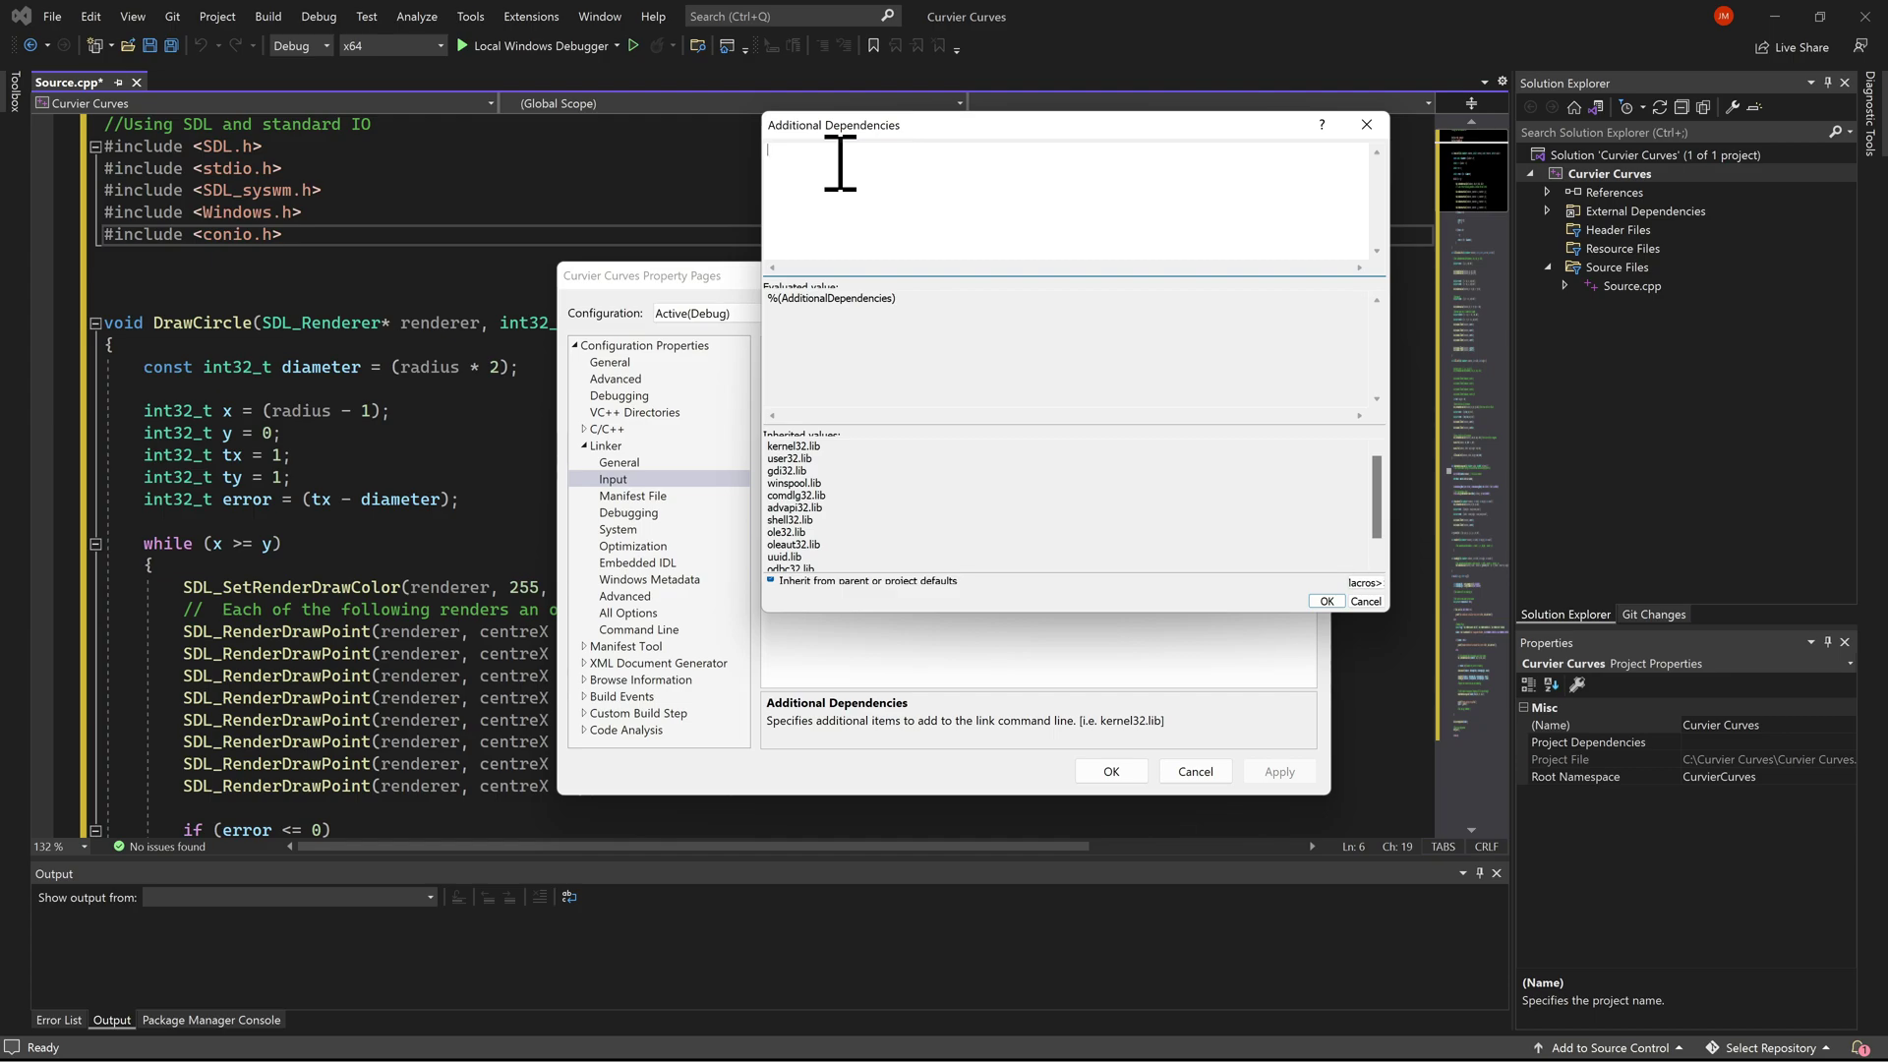
{"action": "type", "text": "SDL"}
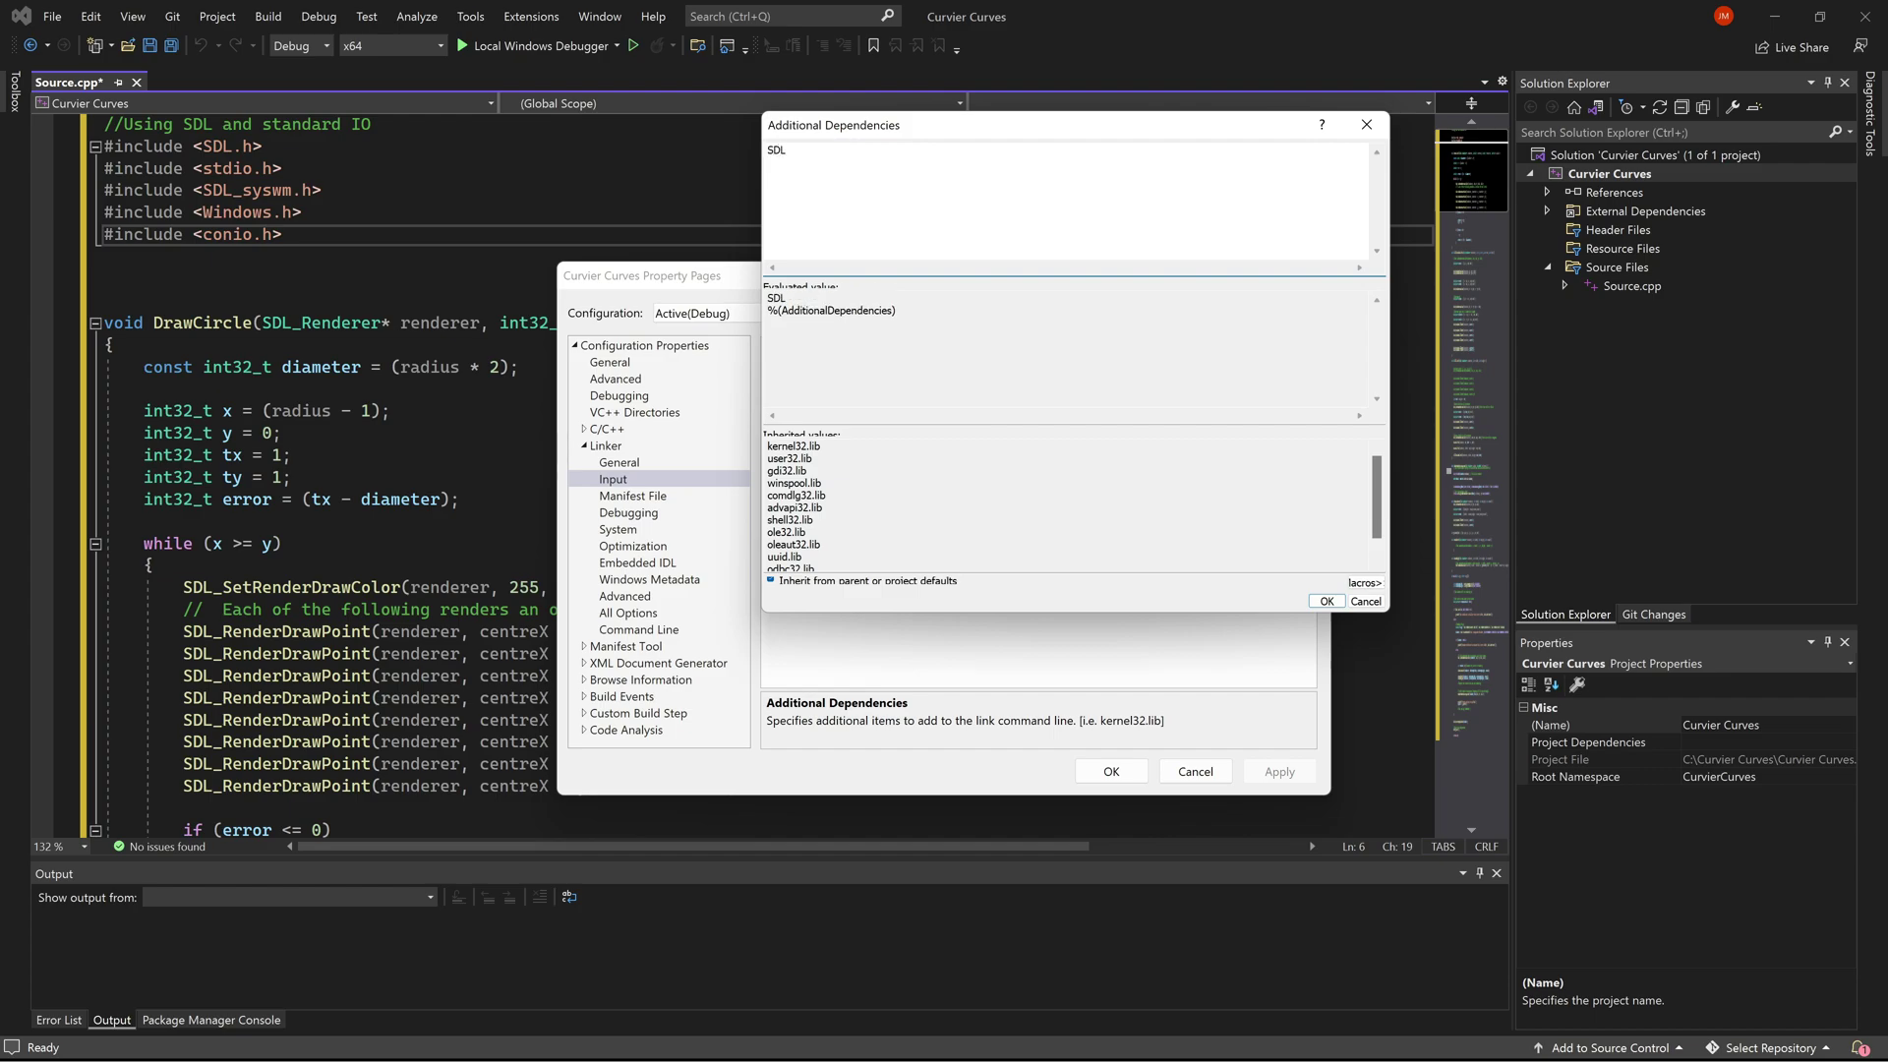
{"action": "type", "text": "2.lib"}
{"action": "type", "text": ";"}
{"action": "type", "text": "SDL"}
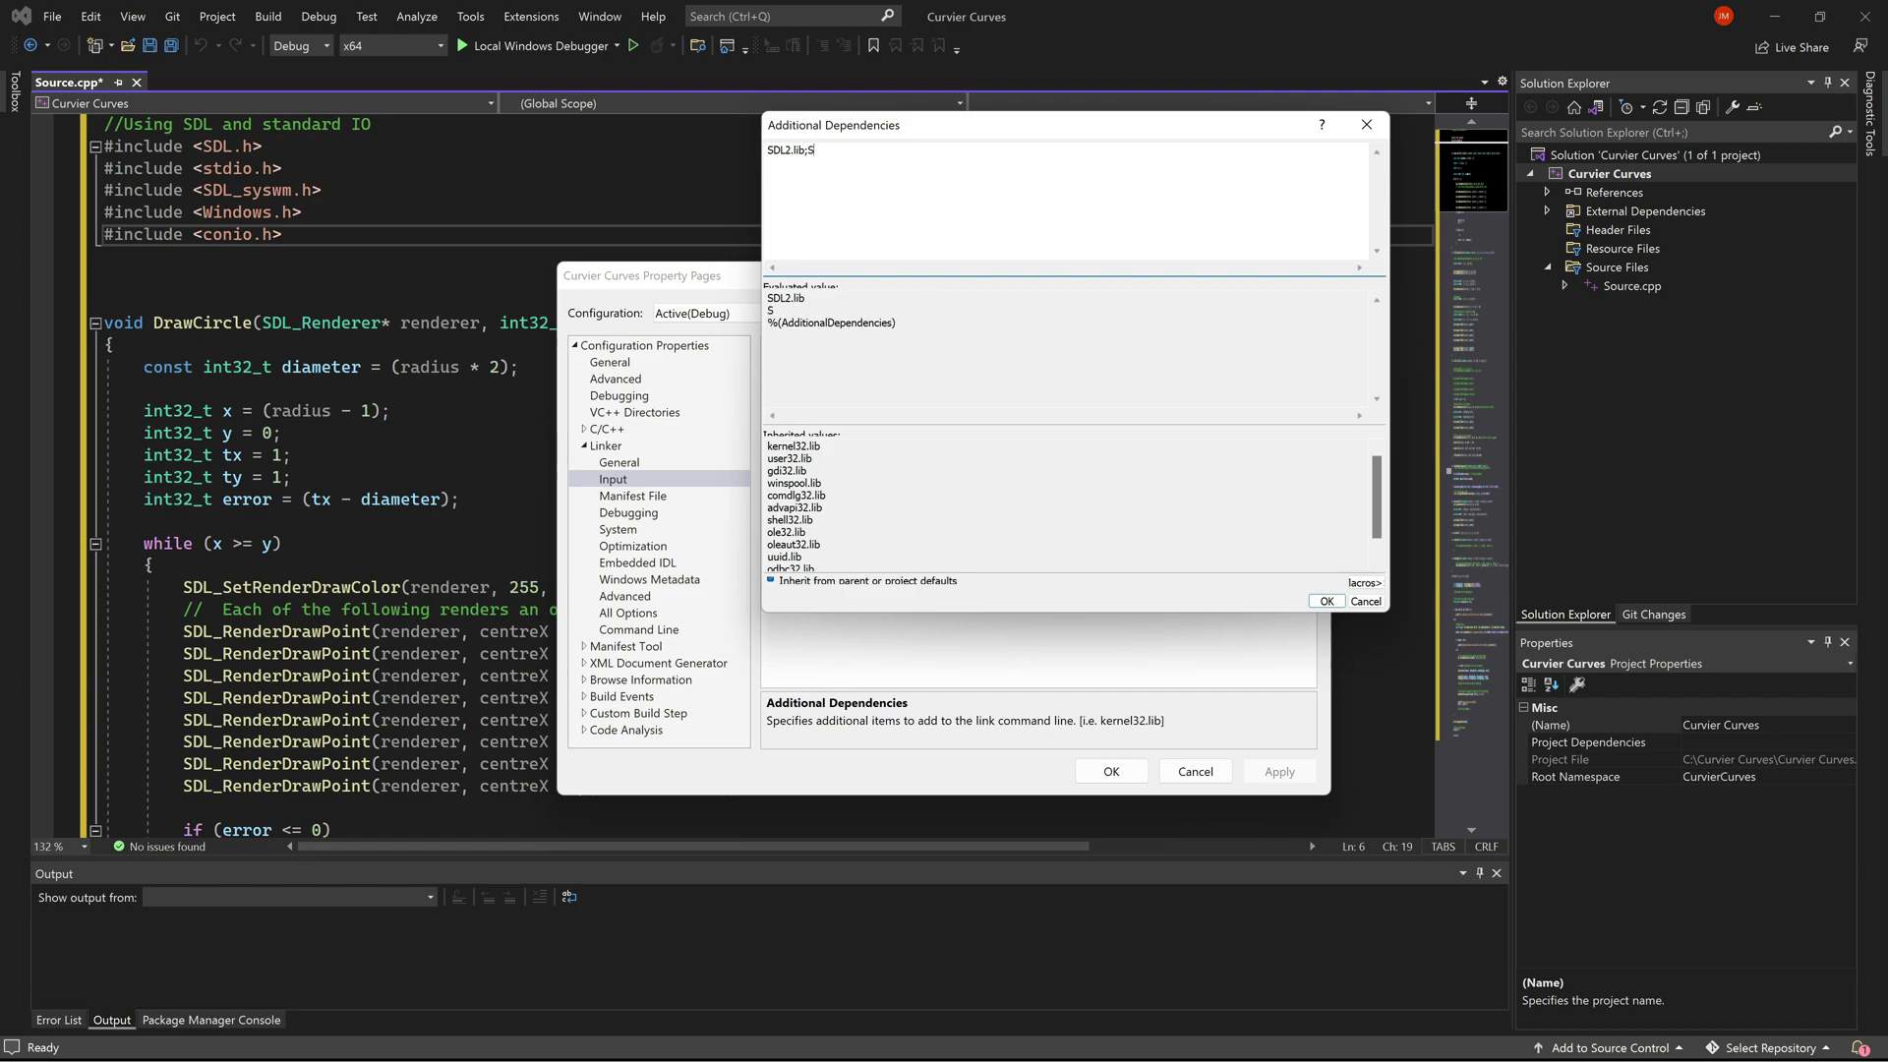
{"action": "type", "text": "2main.lib;"}
{"action": "left_click", "coordinate": [1325, 602]}
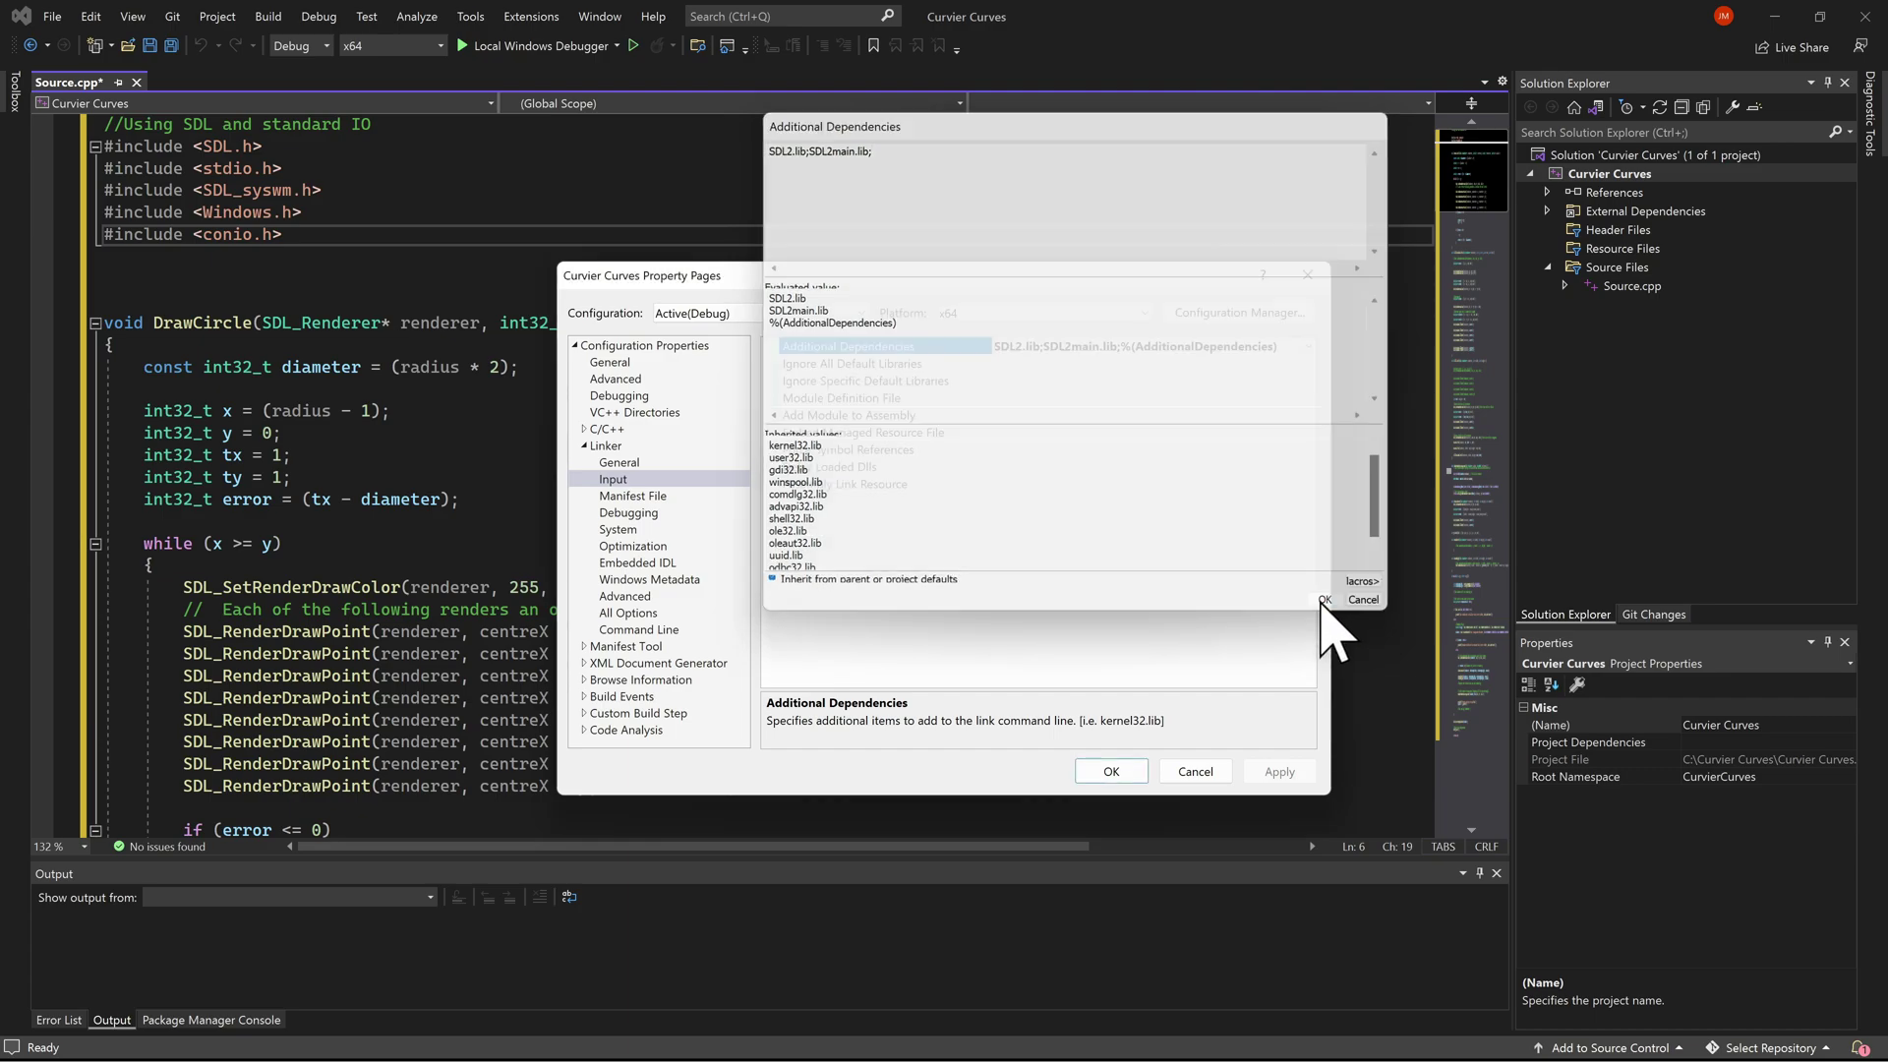
{"action": "left_click", "coordinate": [1268, 772]}
{"action": "left_click", "coordinate": [1269, 772]}
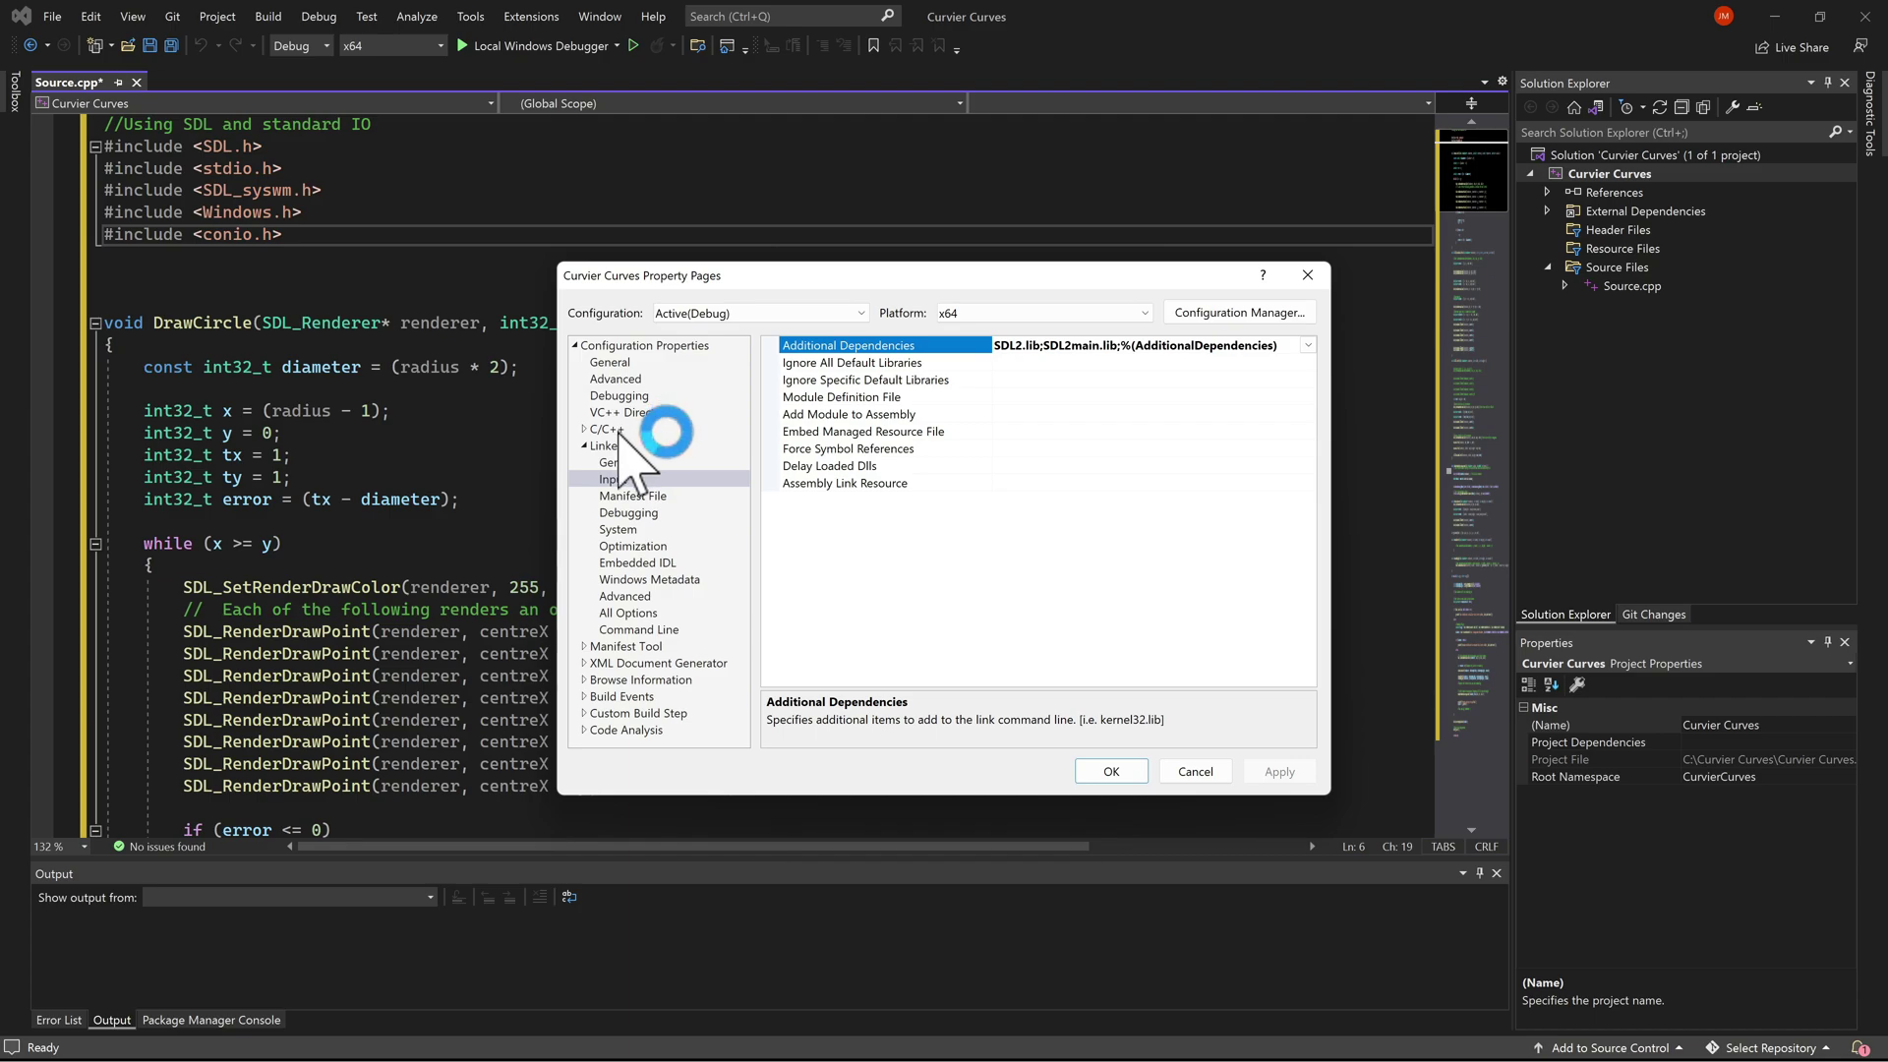
- Open the project's VC++ Library Directories for editing
{"action": "left_click", "coordinate": [676, 414]}
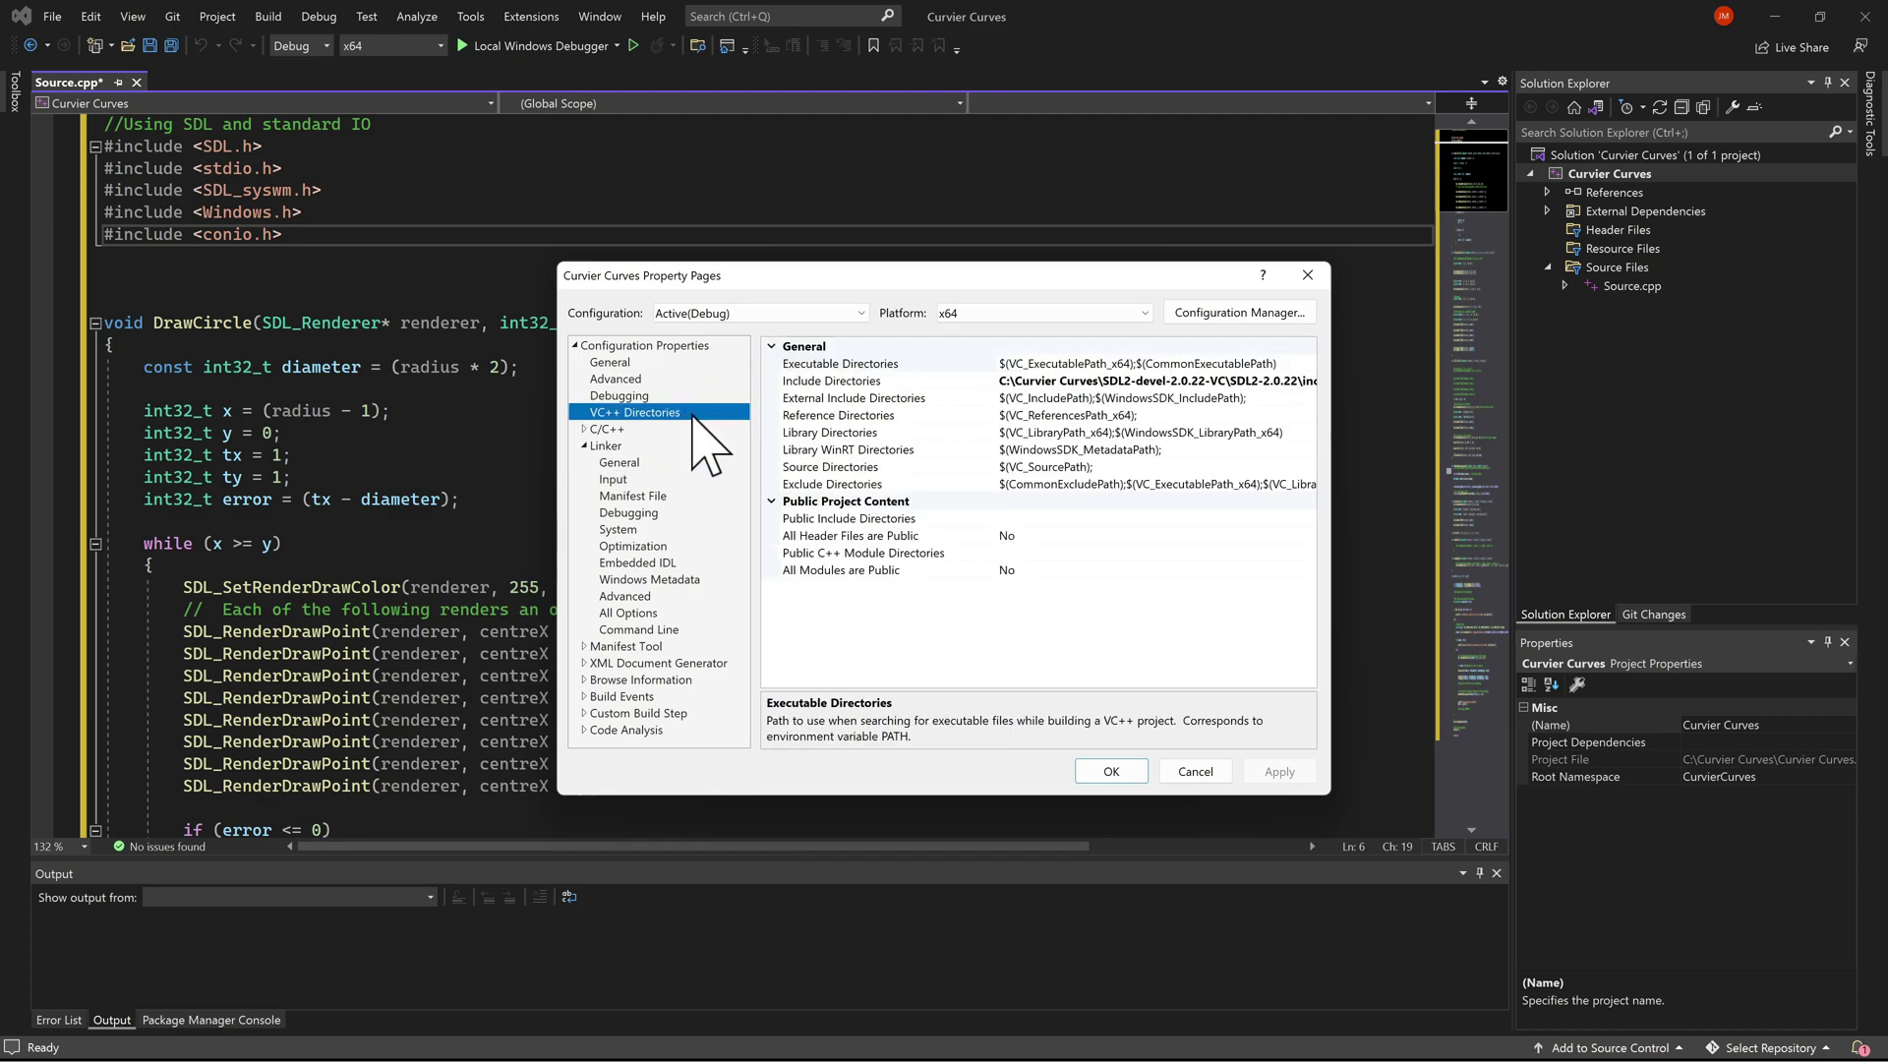
{"action": "left_click", "coordinate": [973, 432]}
{"action": "left_click", "coordinate": [1307, 433]}
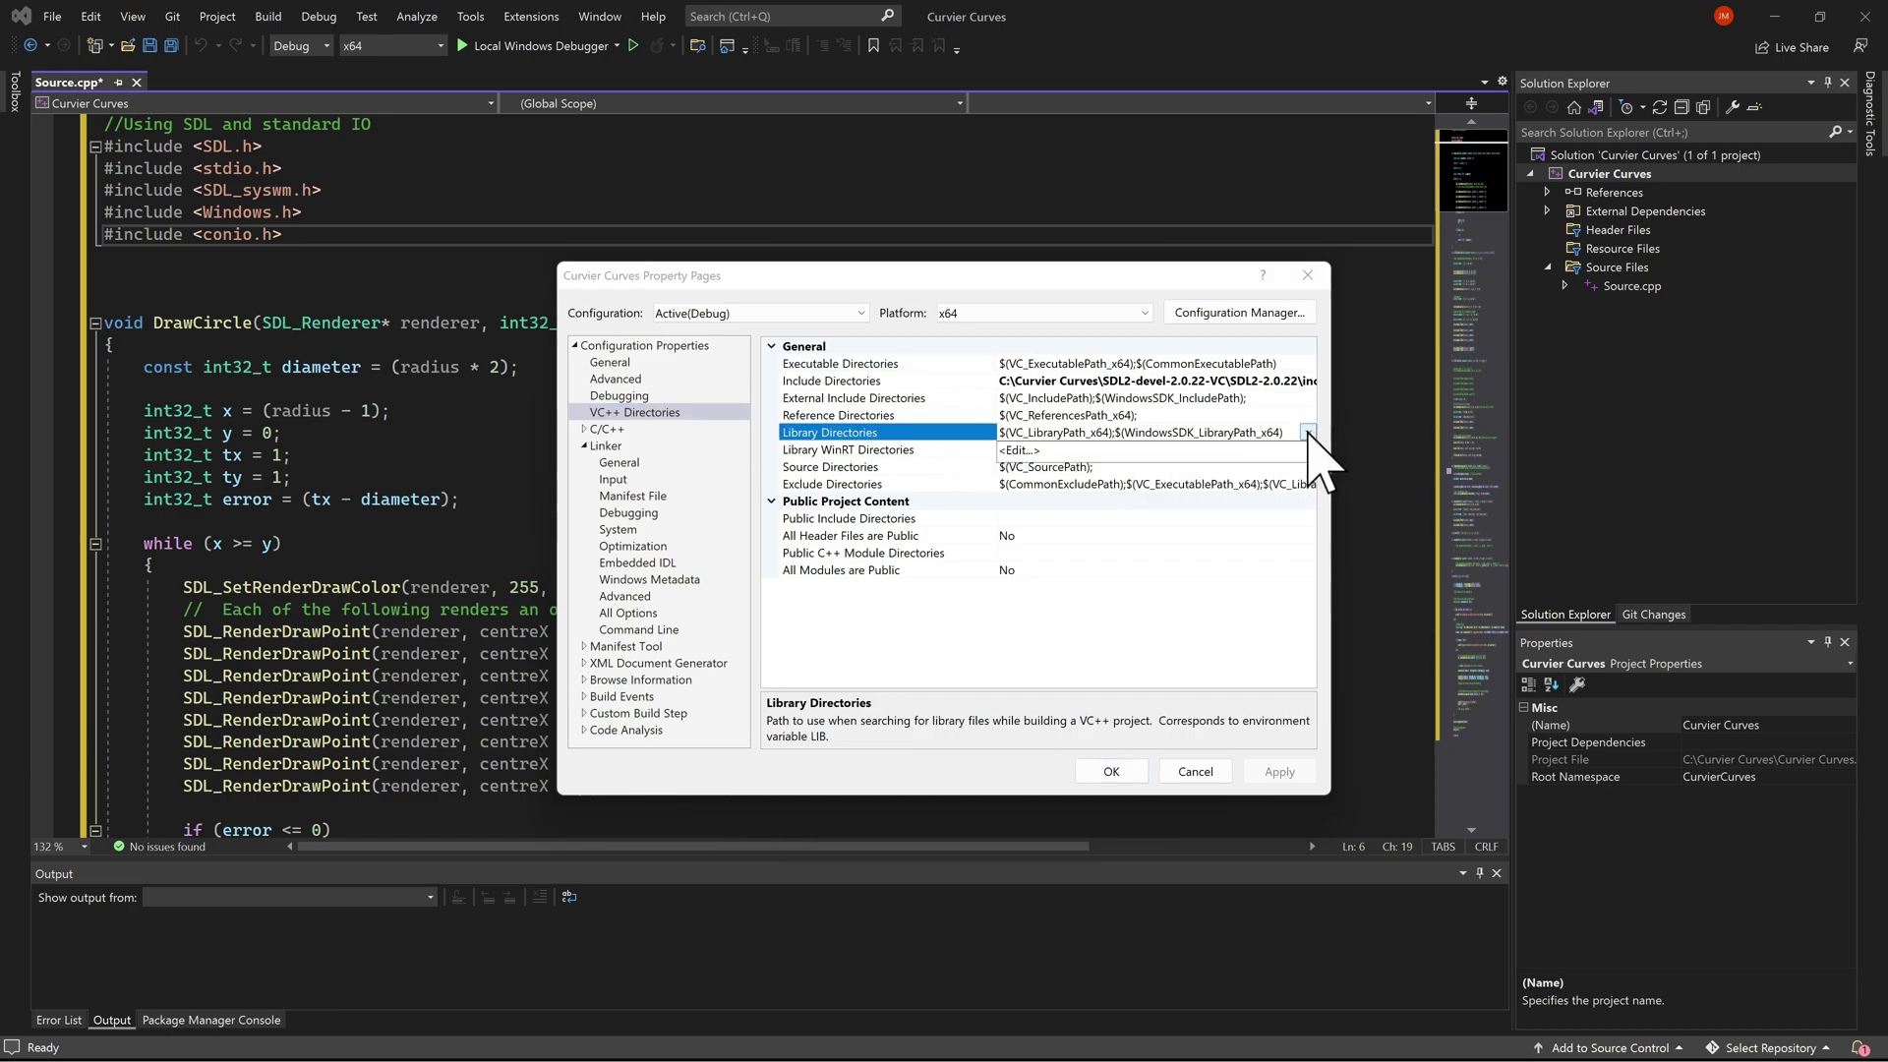
{"action": "left_click", "coordinate": [1244, 452]}
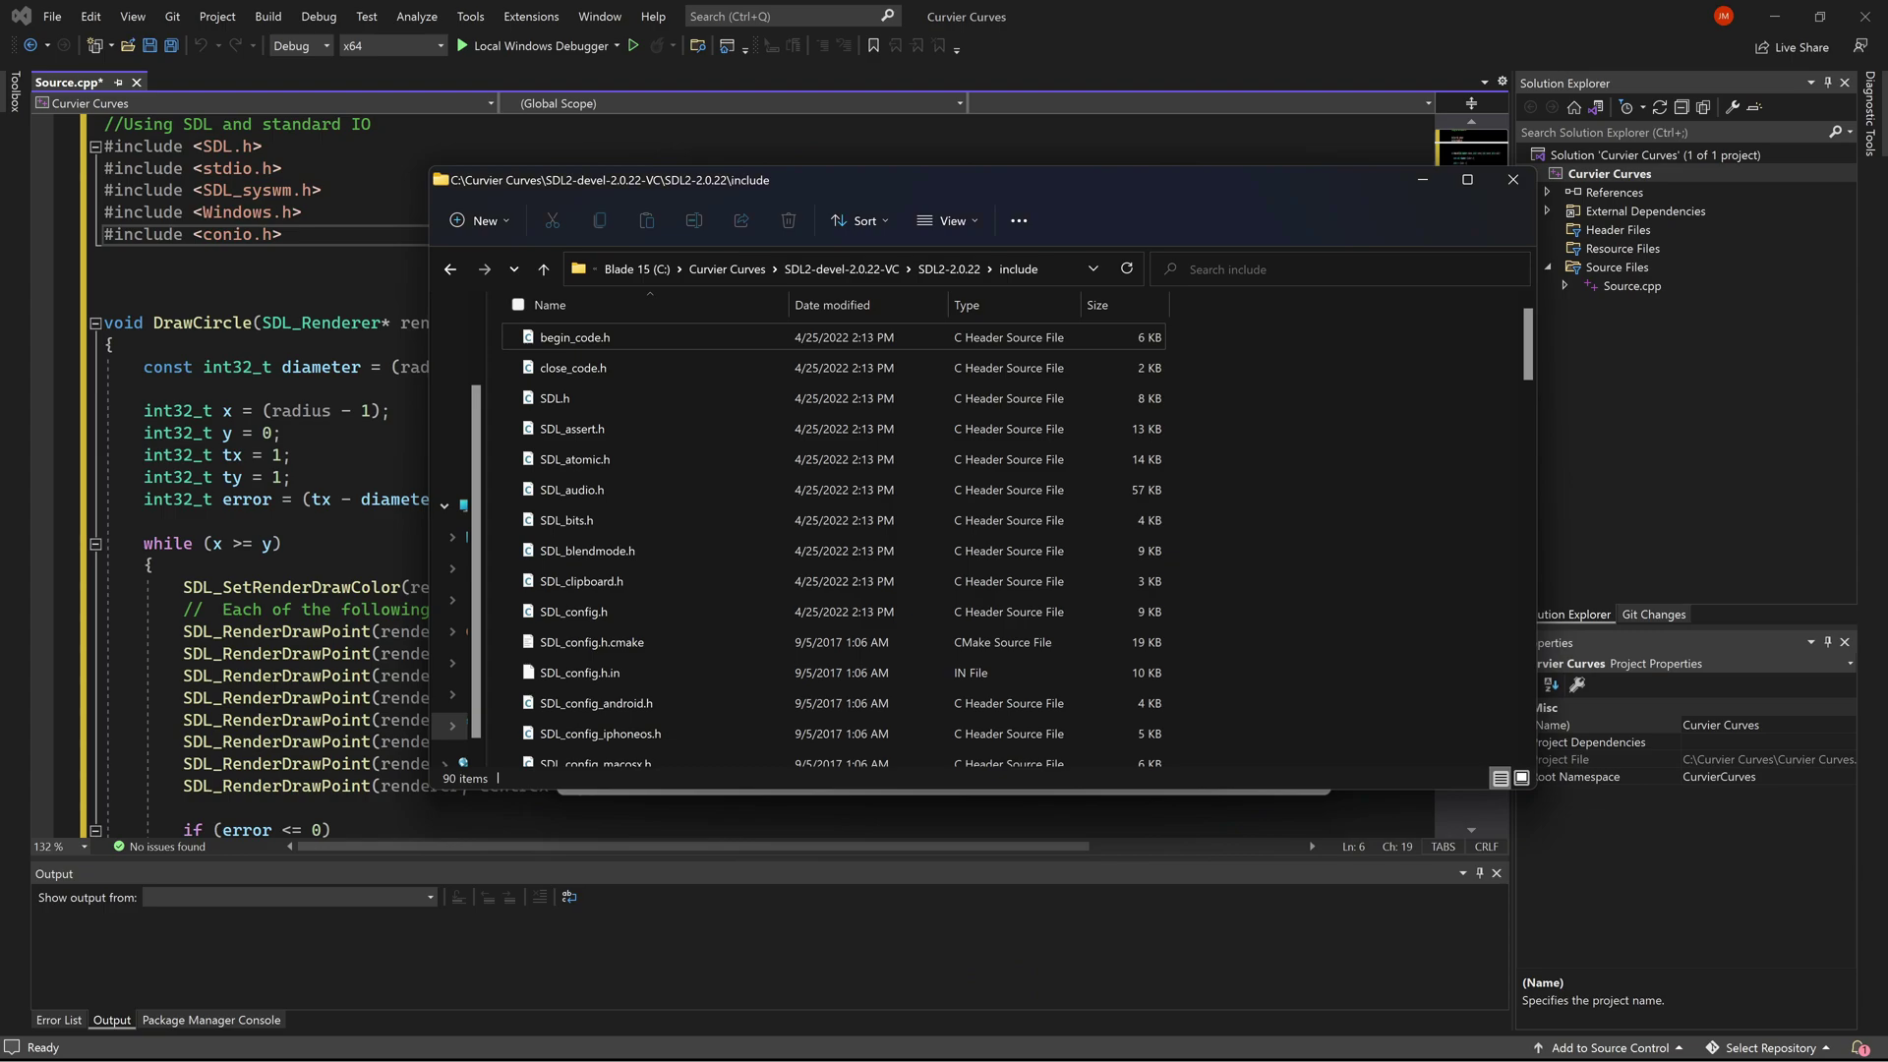
- In File Explorer, go to SDL2-devel-2.0.22-VC\SDL2-2.0.22\lib\x64 within the Curvier Curves folder and copy its full path
{"action": "left_click", "coordinate": [732, 271]}
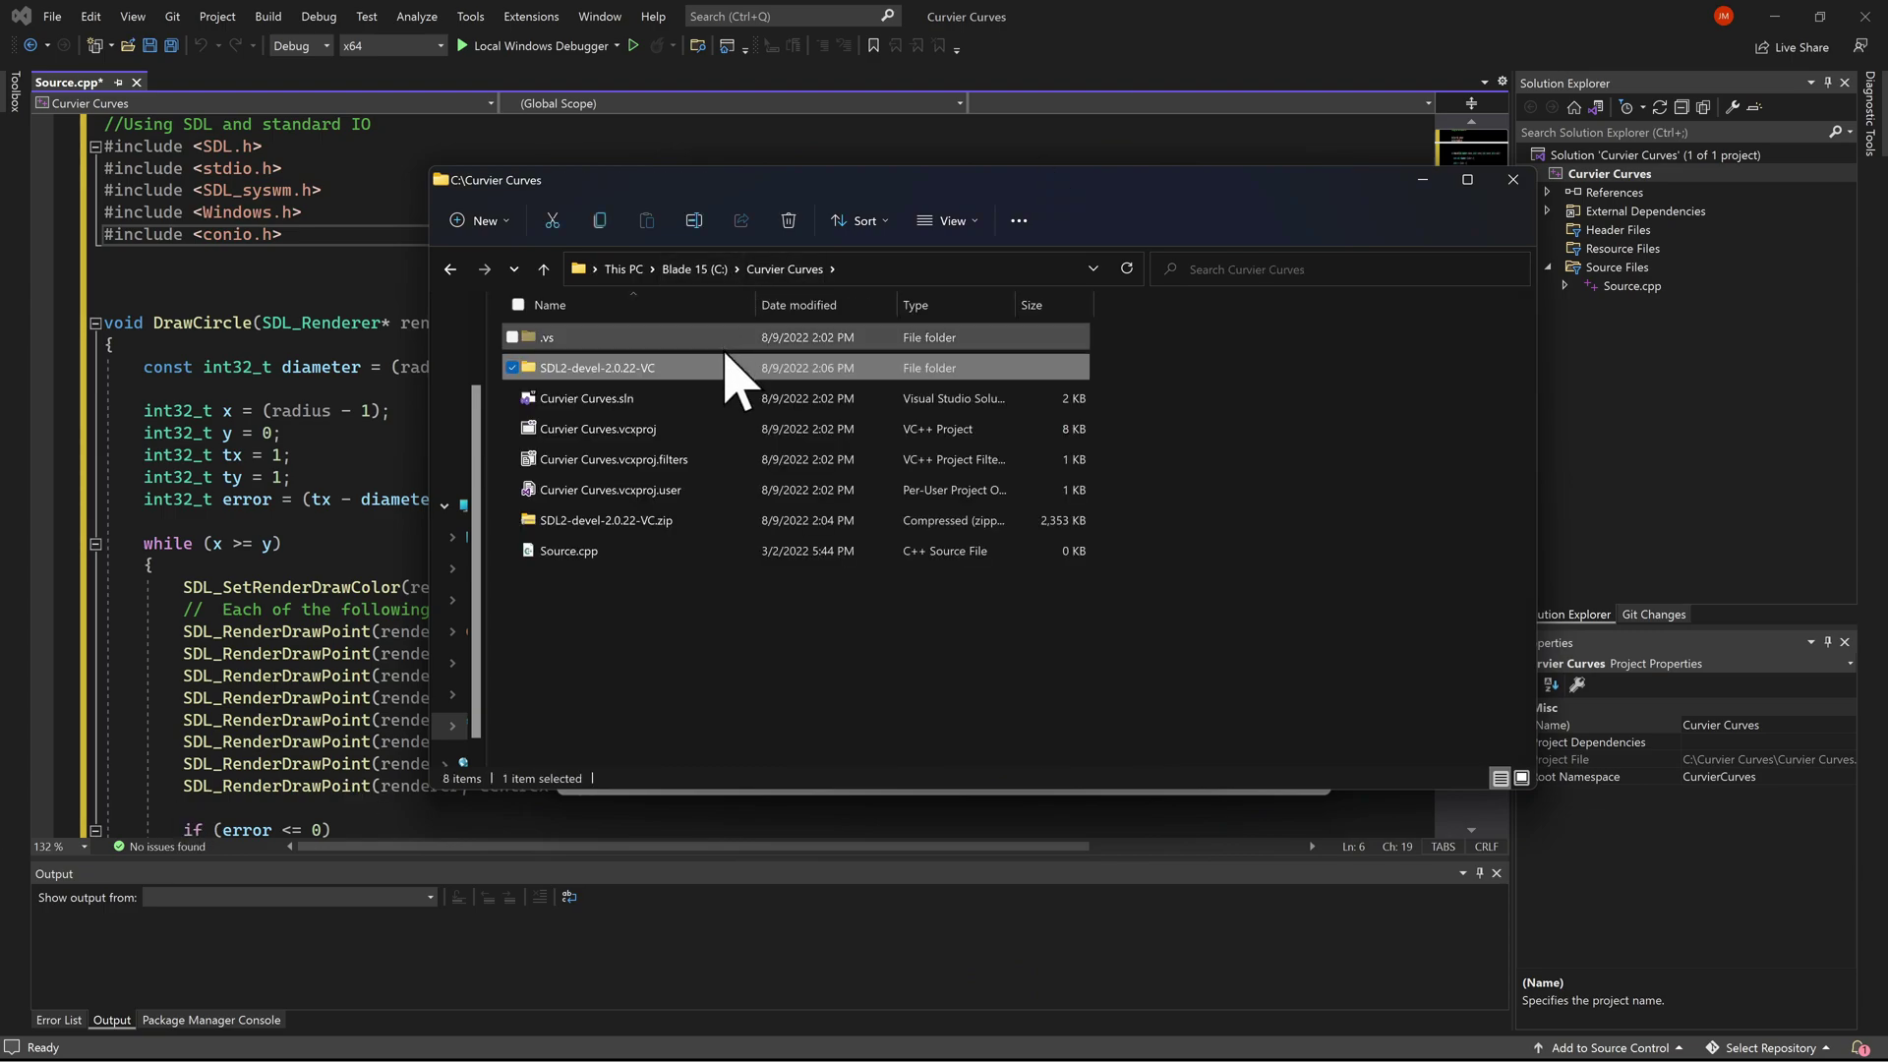
{"action": "double_click", "coordinate": [721, 365]}
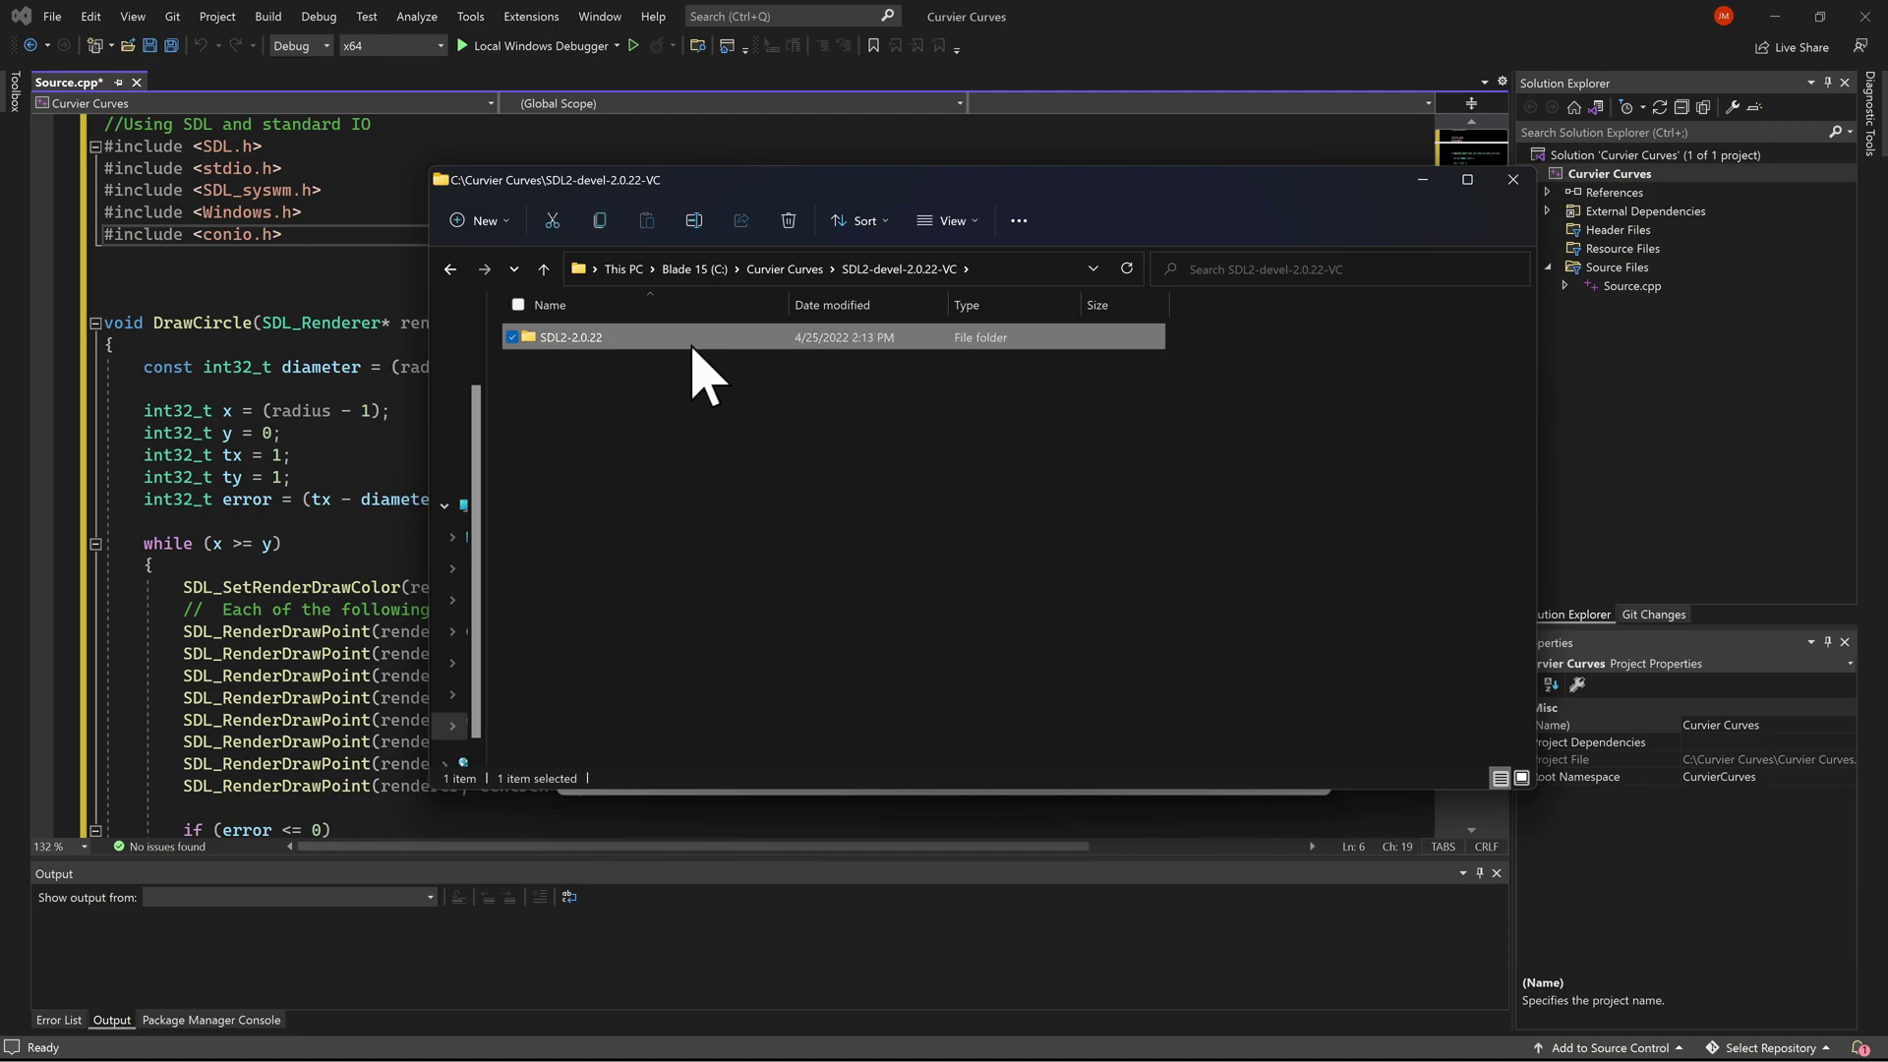
{"action": "double_click", "coordinate": [693, 340]}
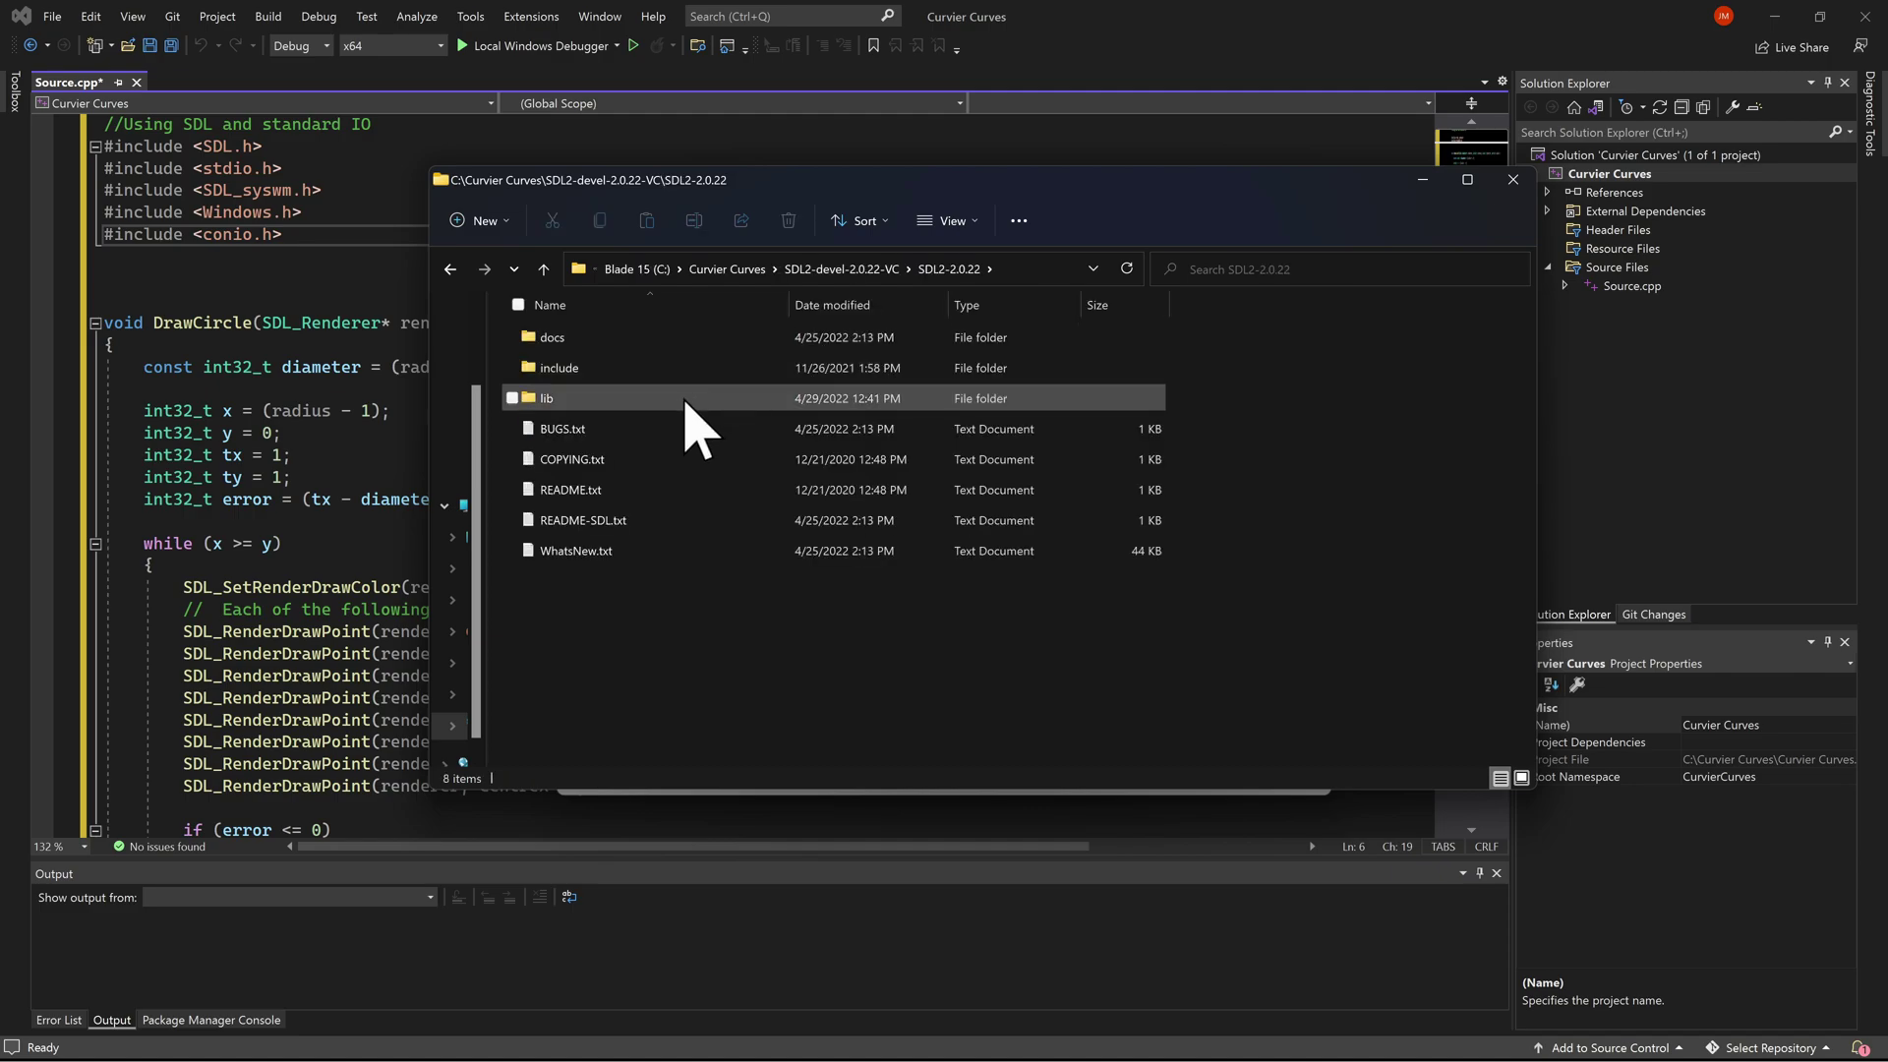
{"action": "double_click", "coordinate": [687, 400]}
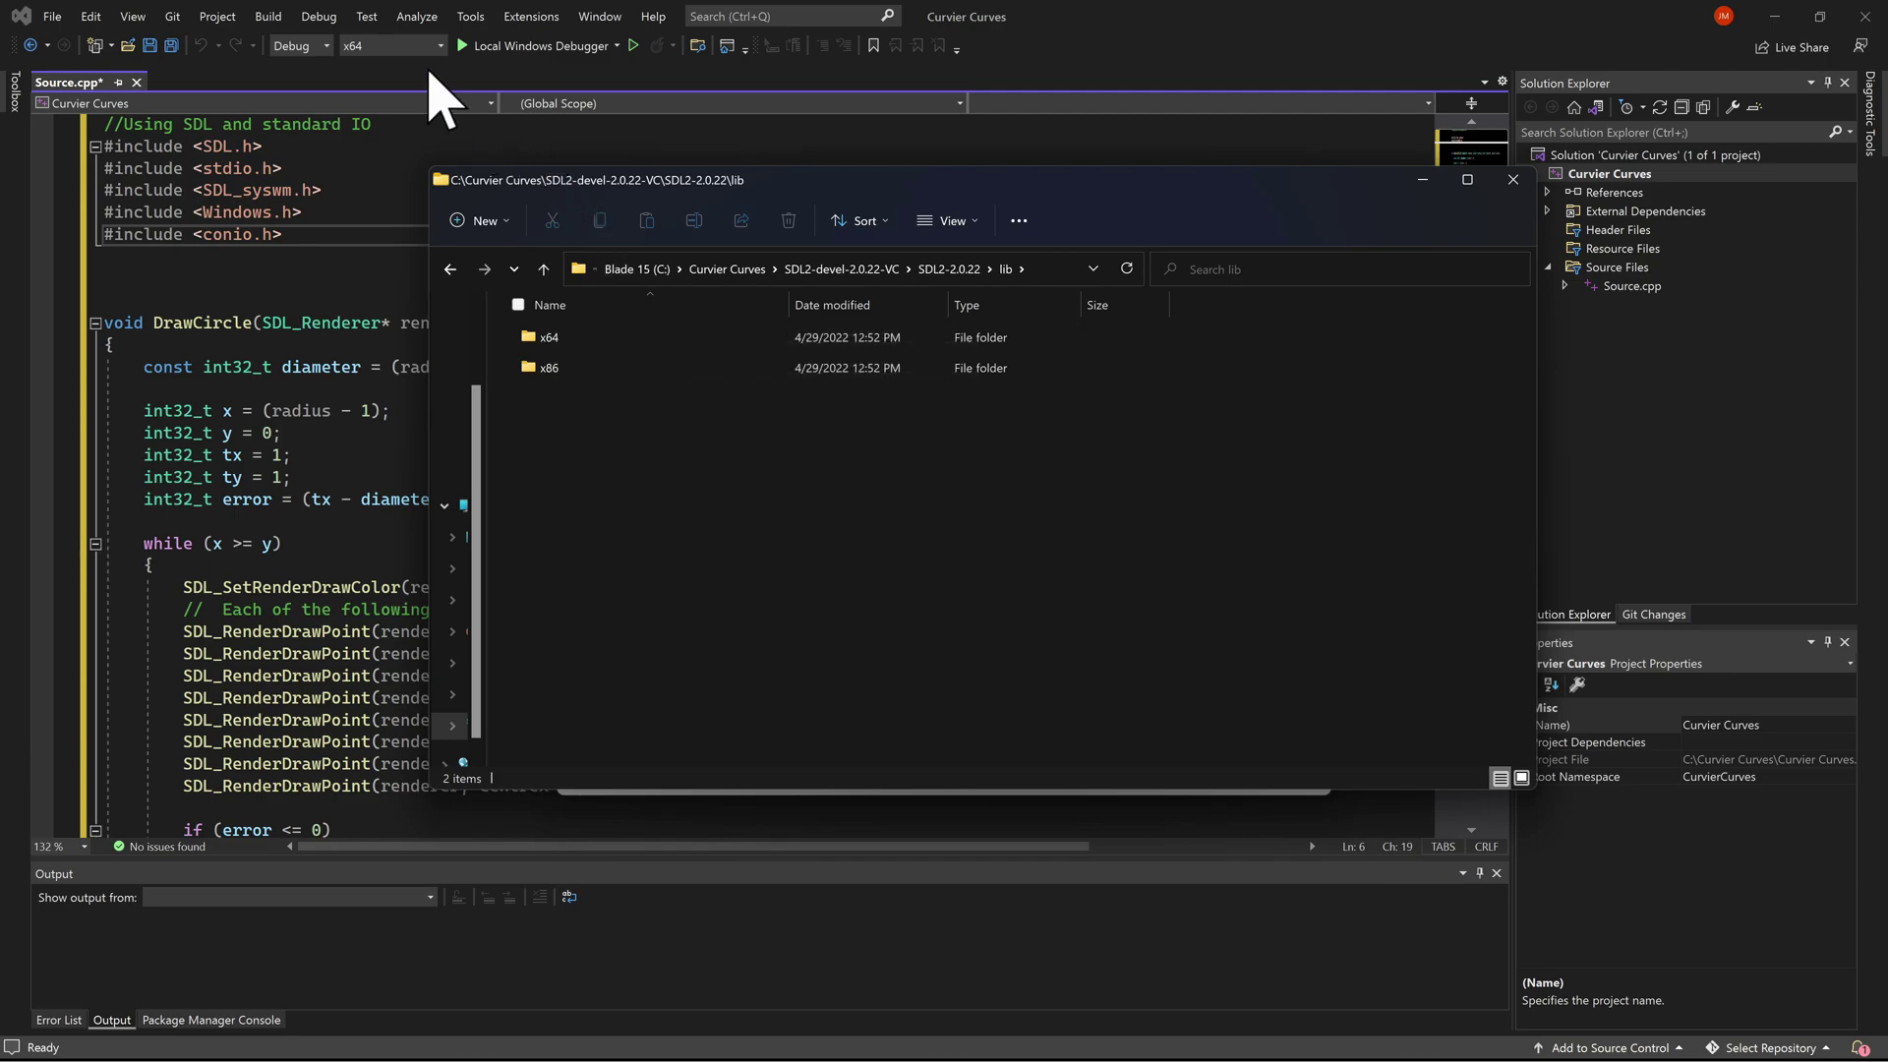
{"action": "double_click", "coordinate": [709, 337]}
{"action": "left_click", "coordinate": [1002, 270]}
{"action": "key", "text": "ctrl+c"}
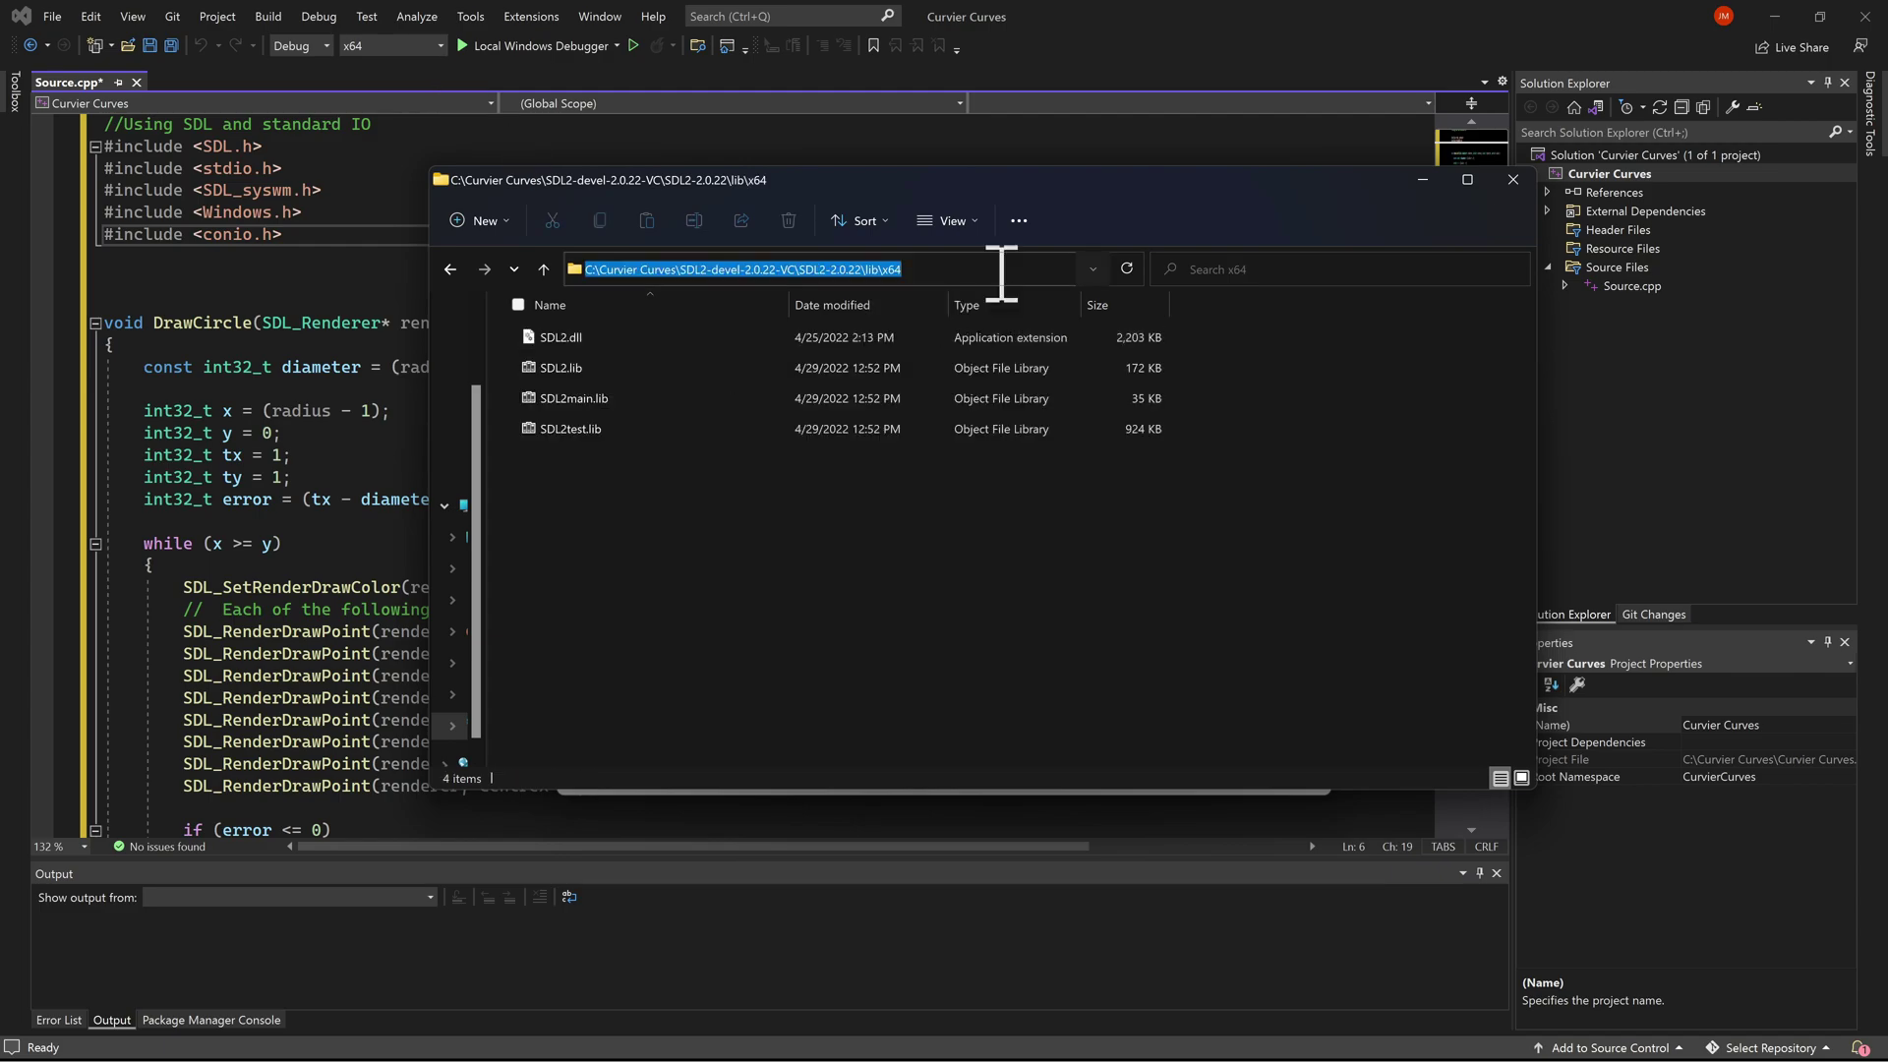
- Back in the project properties, add C:\Curvier Curves\SDL2-devel-2.0.22-VC\SDL2-2.0.22\lib\x64 as a new library directory and apply it
{"action": "left_click", "coordinate": [1437, 201]}
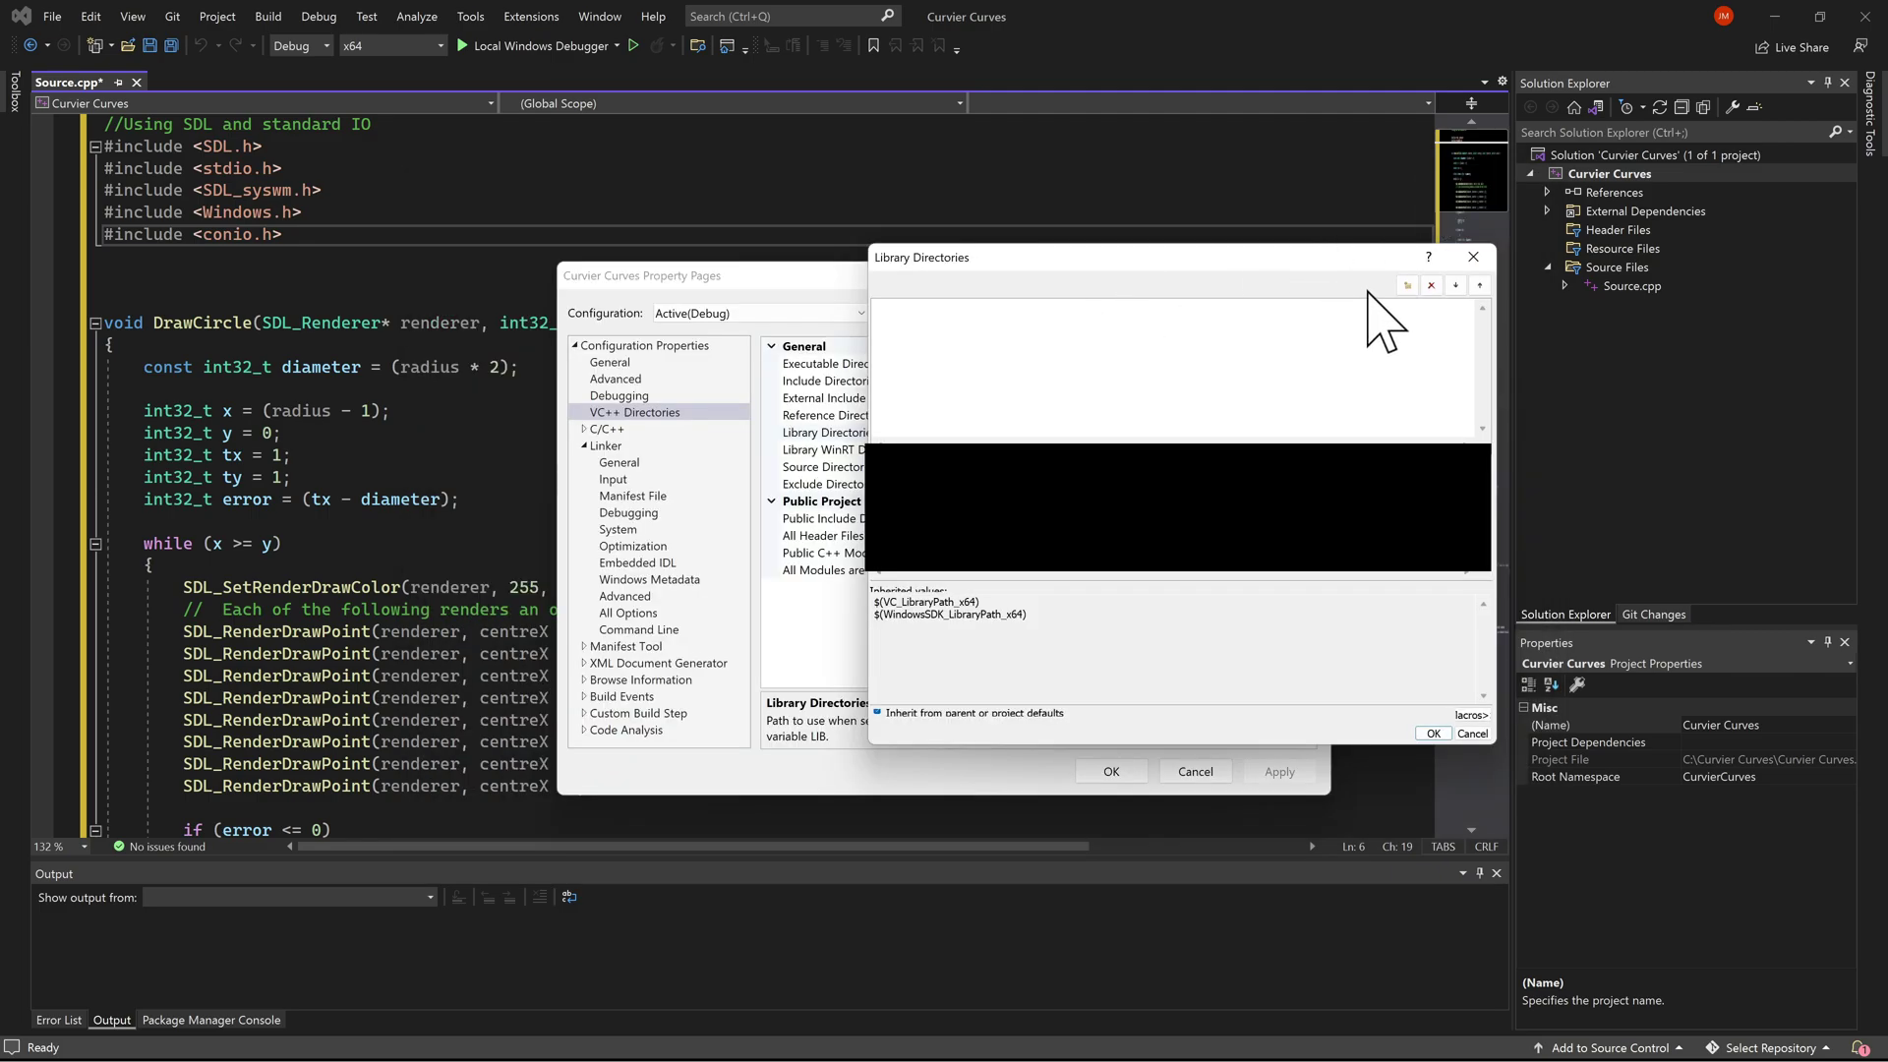
{"action": "left_click", "coordinate": [1407, 286]}
{"action": "key", "text": "ctrl+v"}
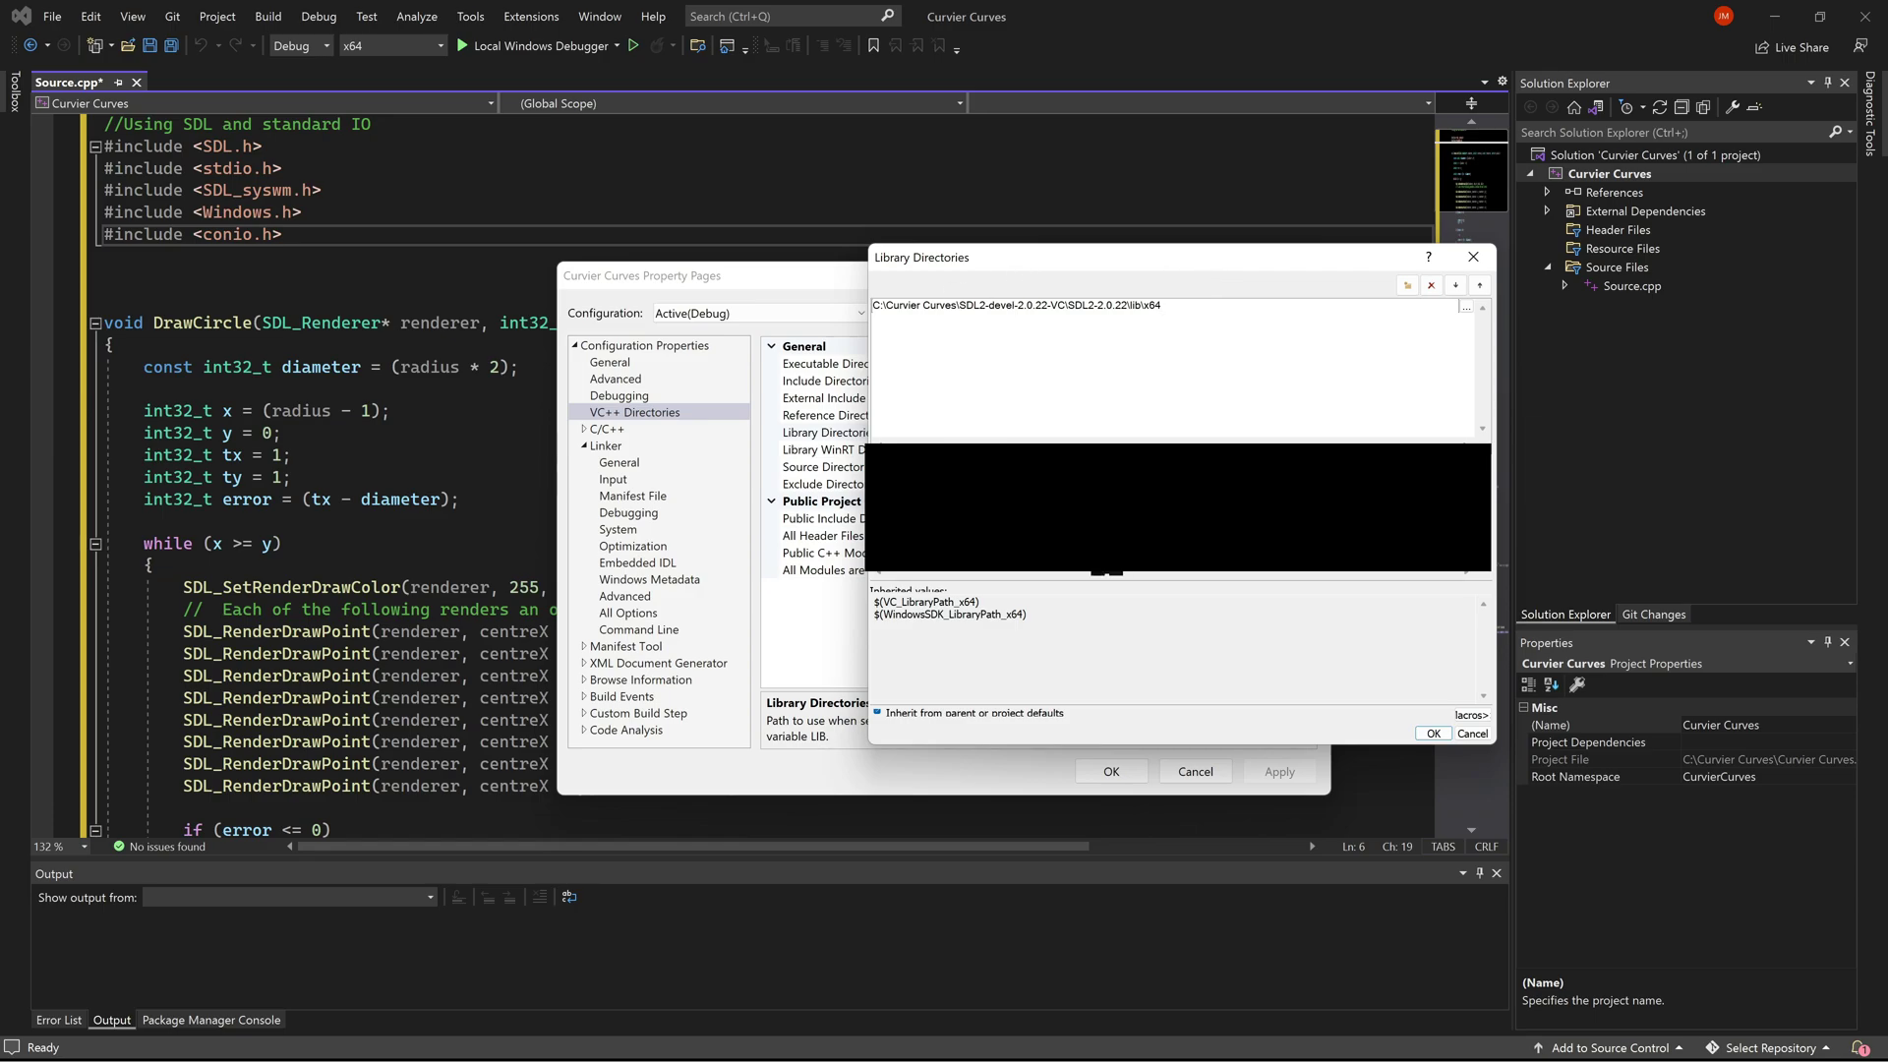
{"action": "left_click", "coordinate": [1431, 741]}
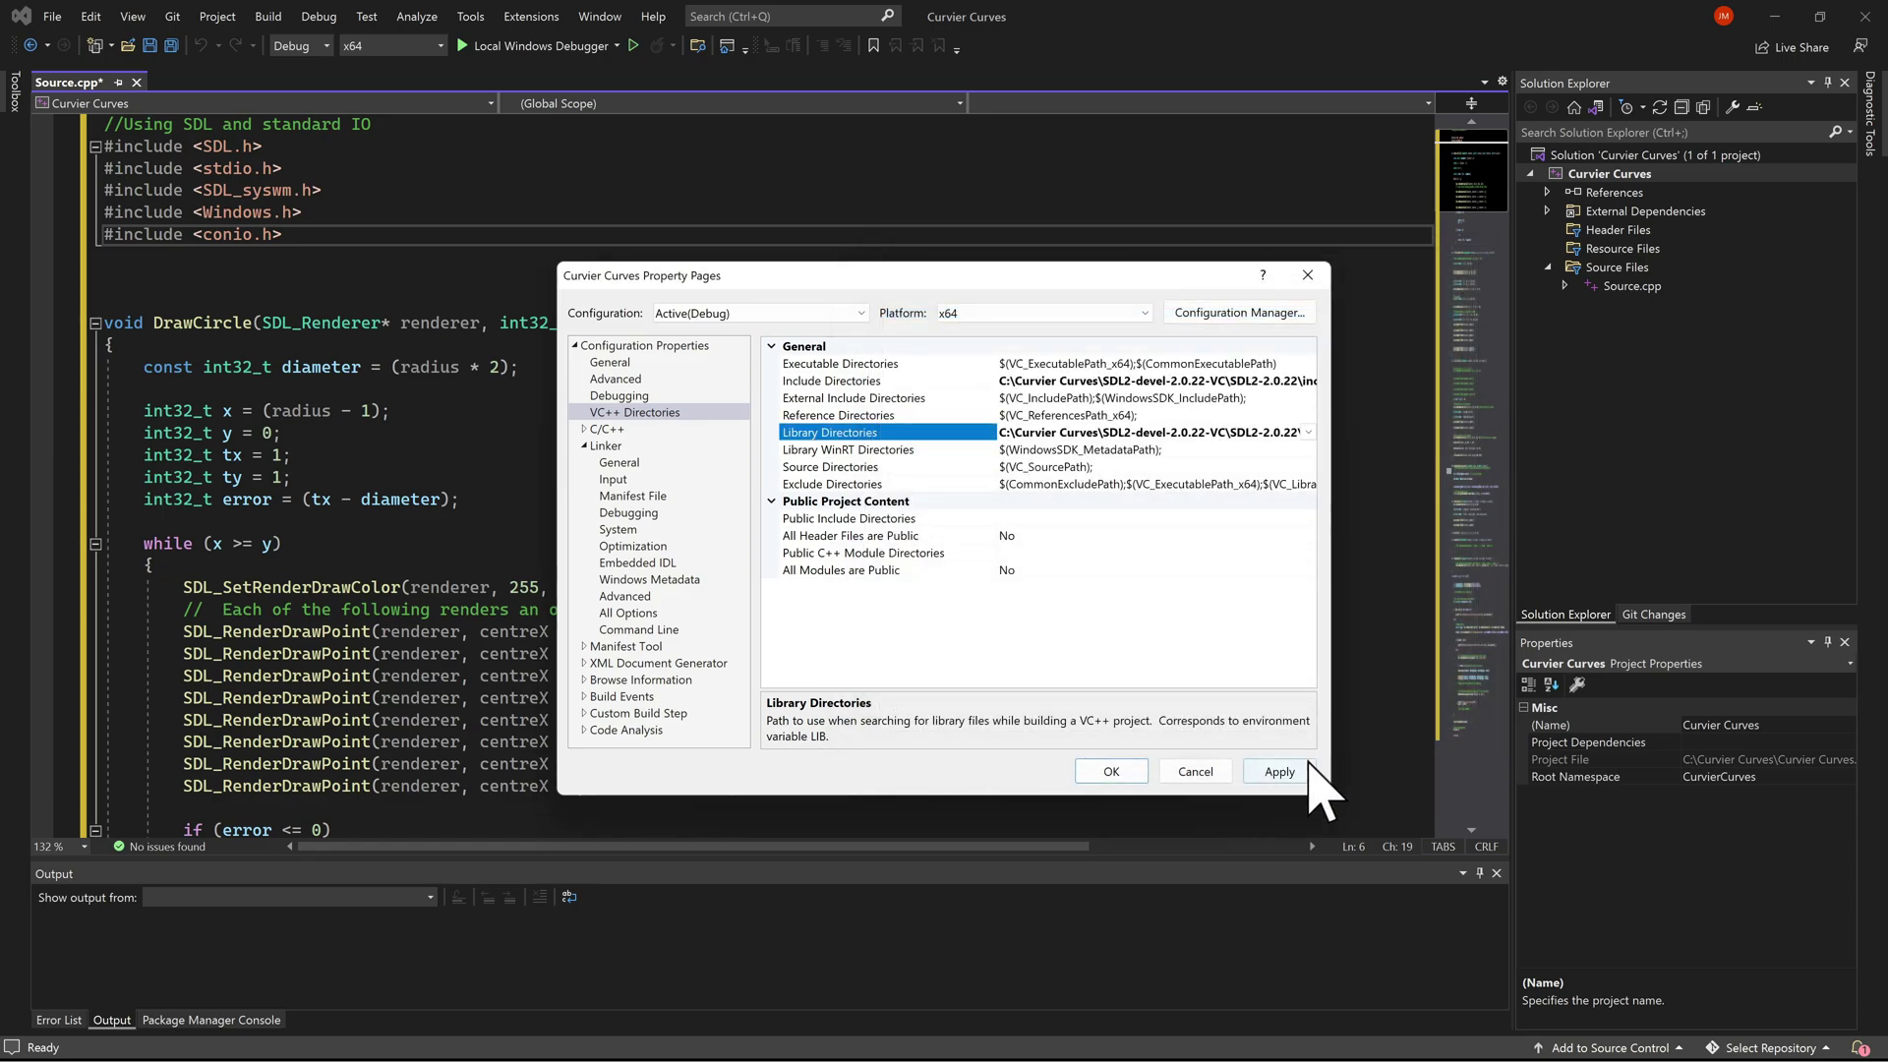
{"action": "left_click", "coordinate": [1278, 772]}
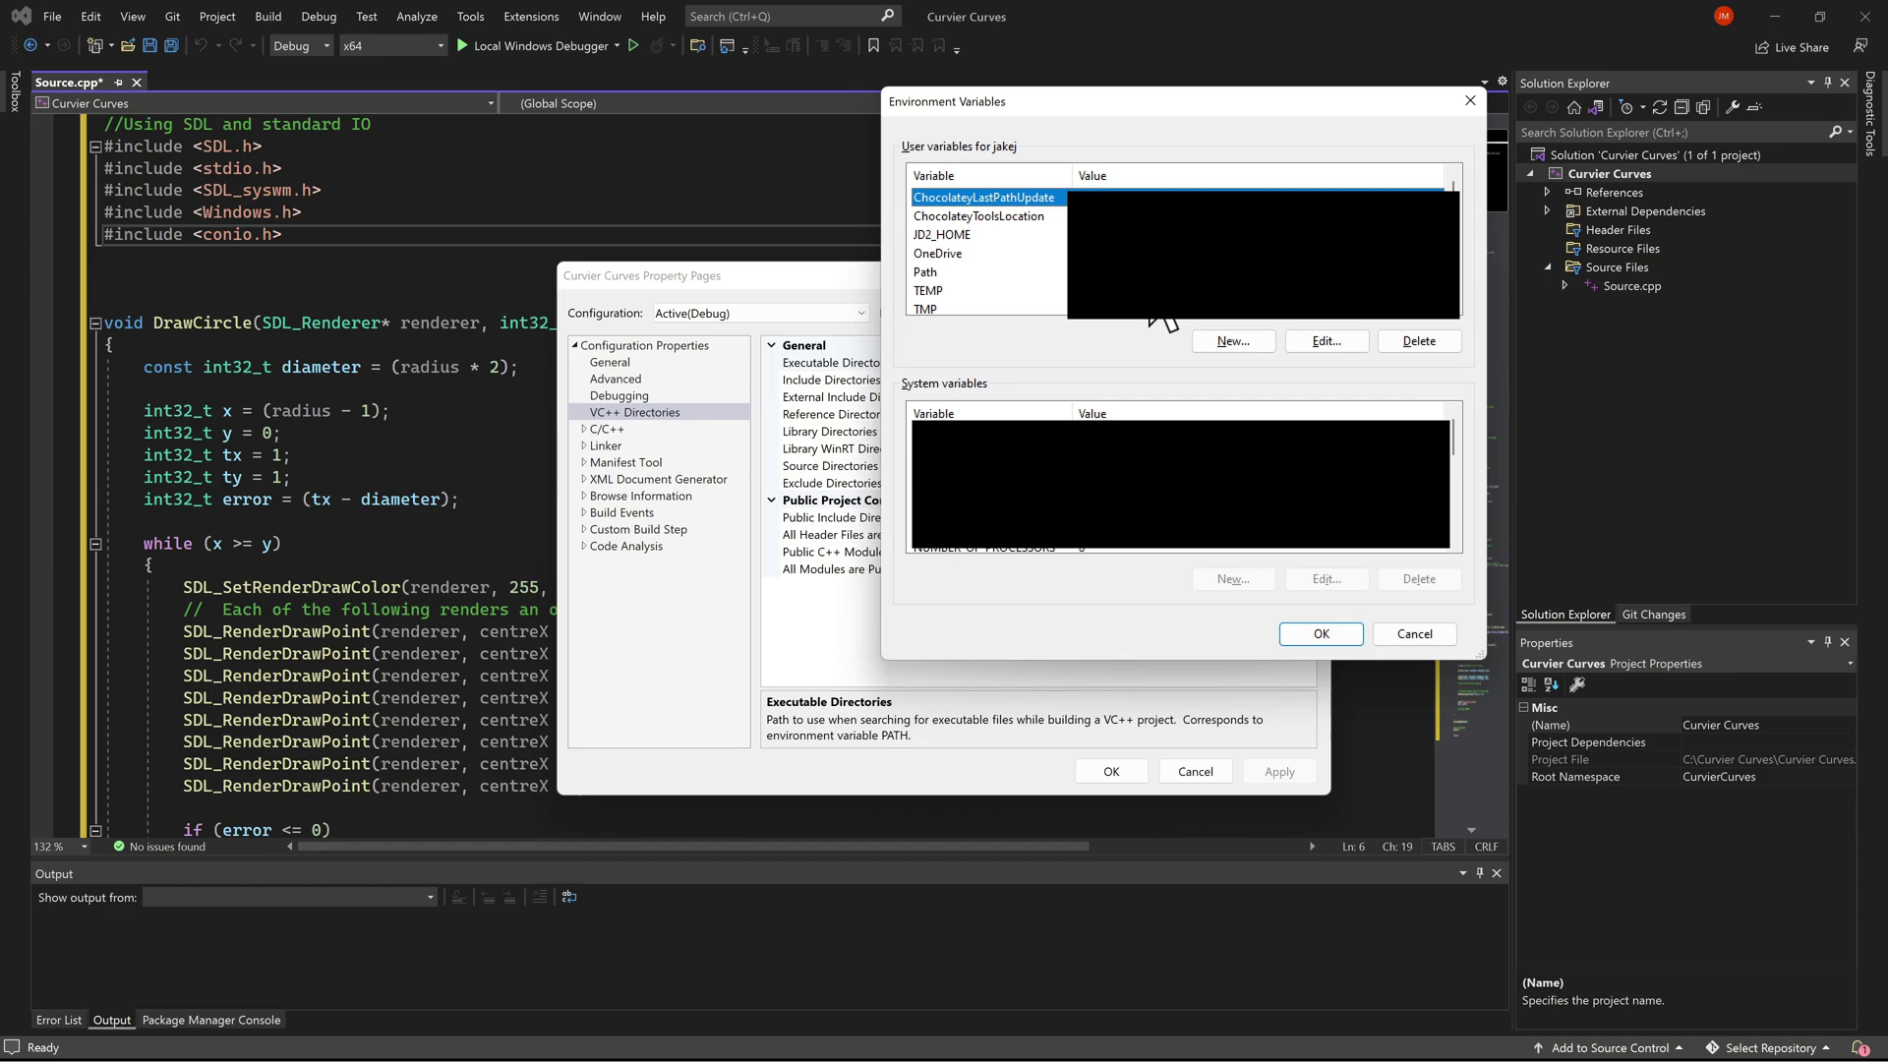
- Add C:\Curvier Curves\SDL2-devel-2.0.22-VC\SDL2-2.0.22\lib\x64 as a new entry in the user Path environment variable and save the environment variables
{"action": "left_click", "coordinate": [942, 273]}
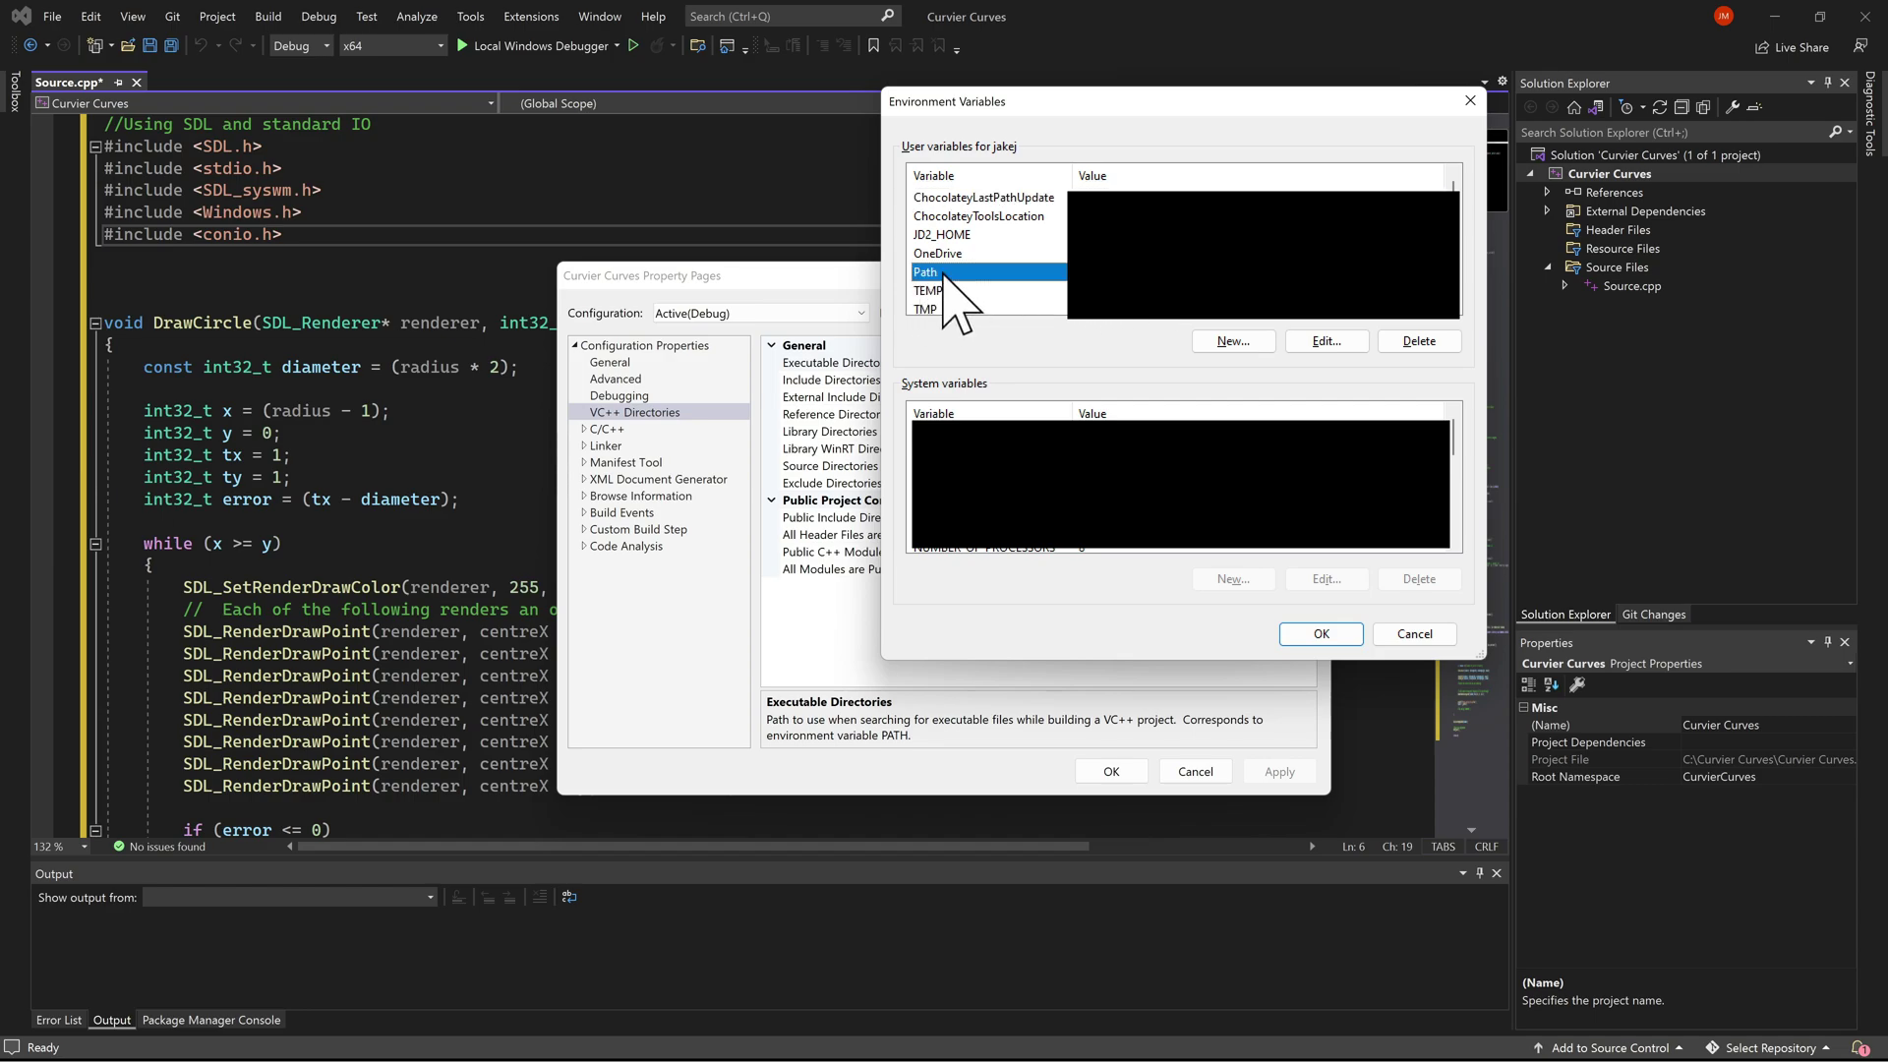
{"action": "left_click", "coordinate": [1340, 339]}
{"action": "left_click_drag", "start_coordinate": [937, 305], "coordinate": [1418, 226]}
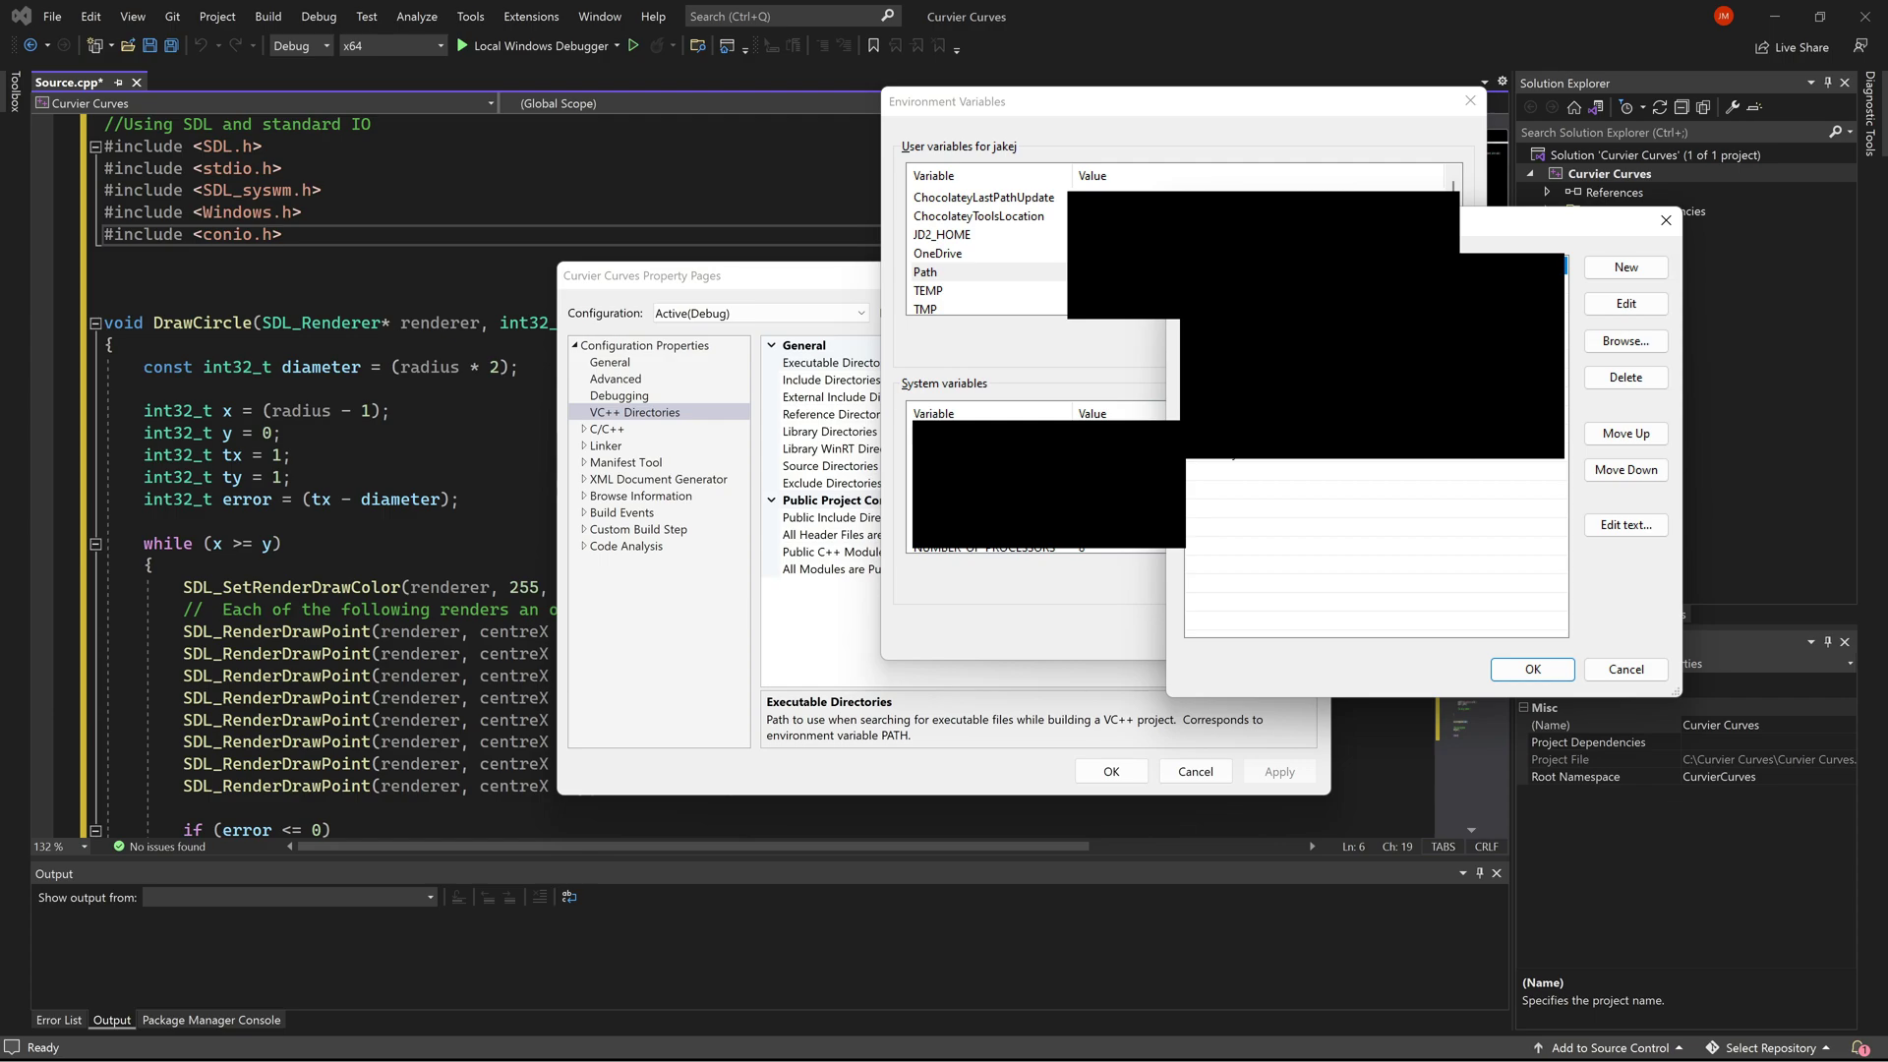
{"action": "left_click", "coordinate": [1611, 270]}
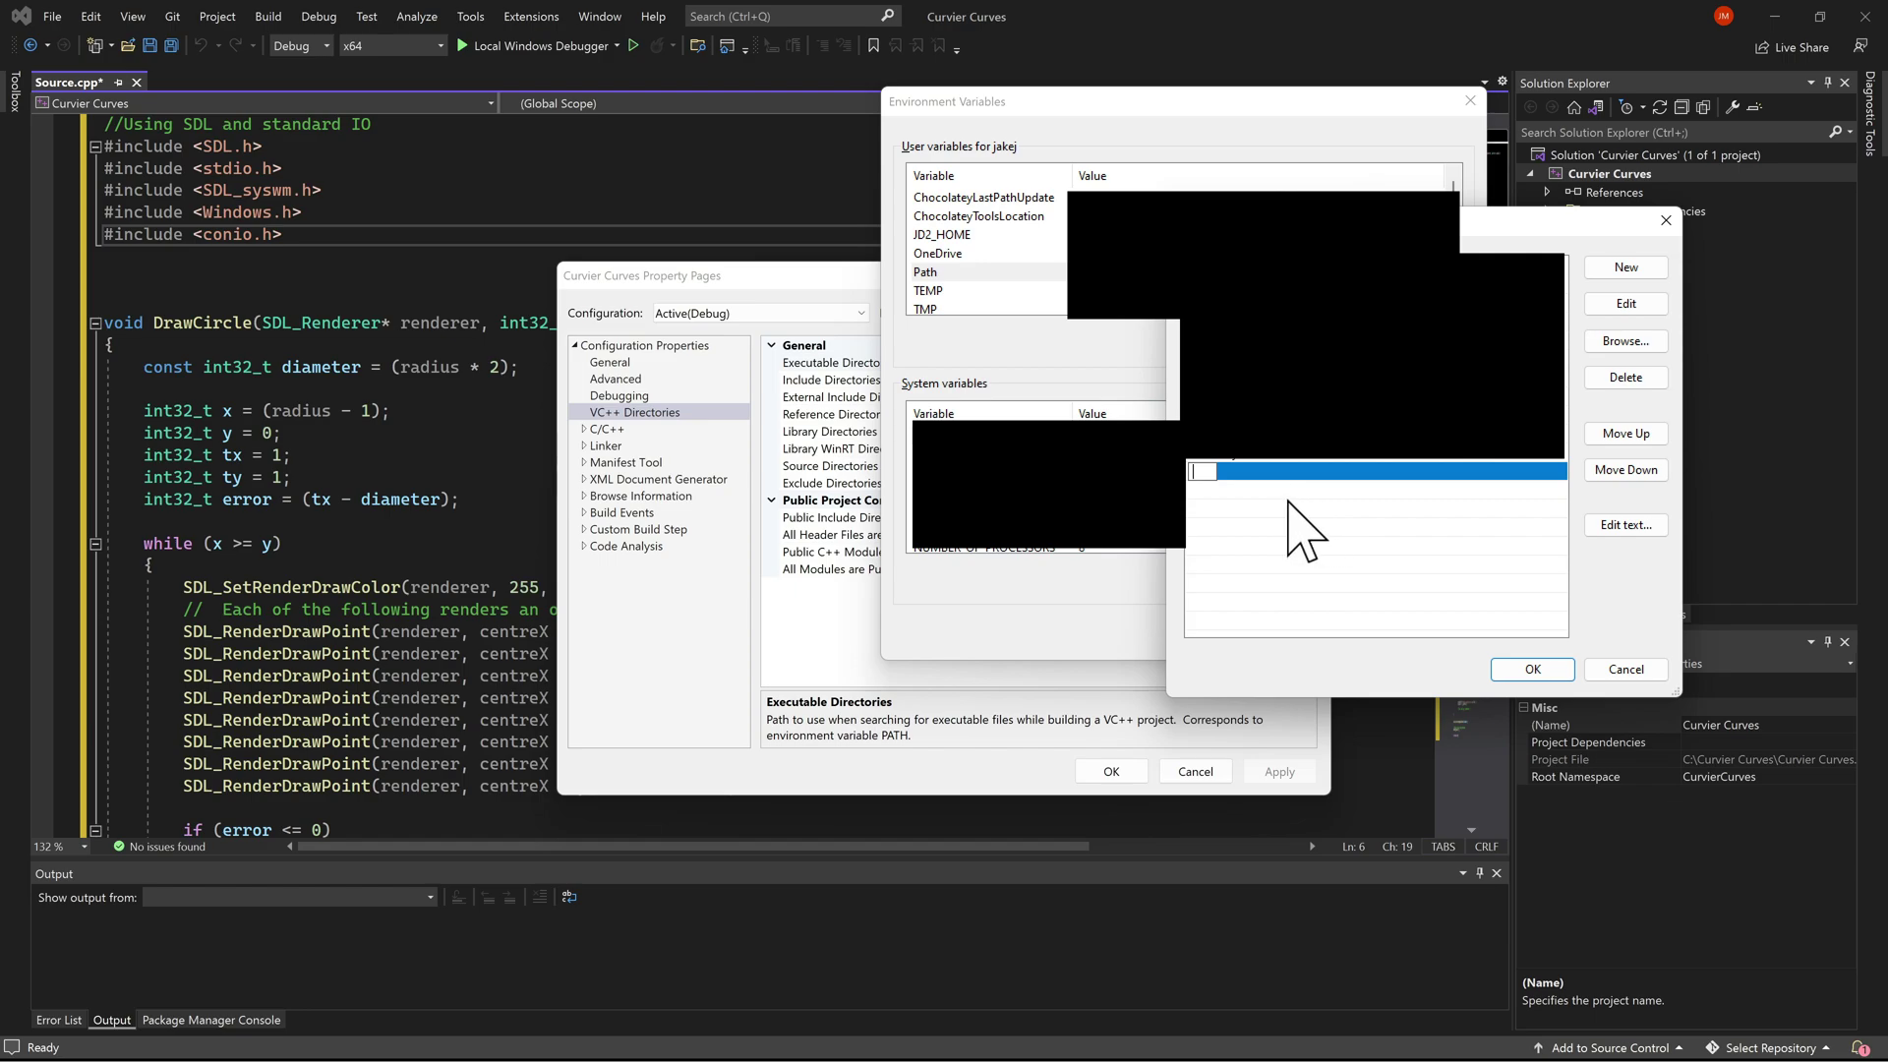
{"action": "key", "text": "ctrl+v"}
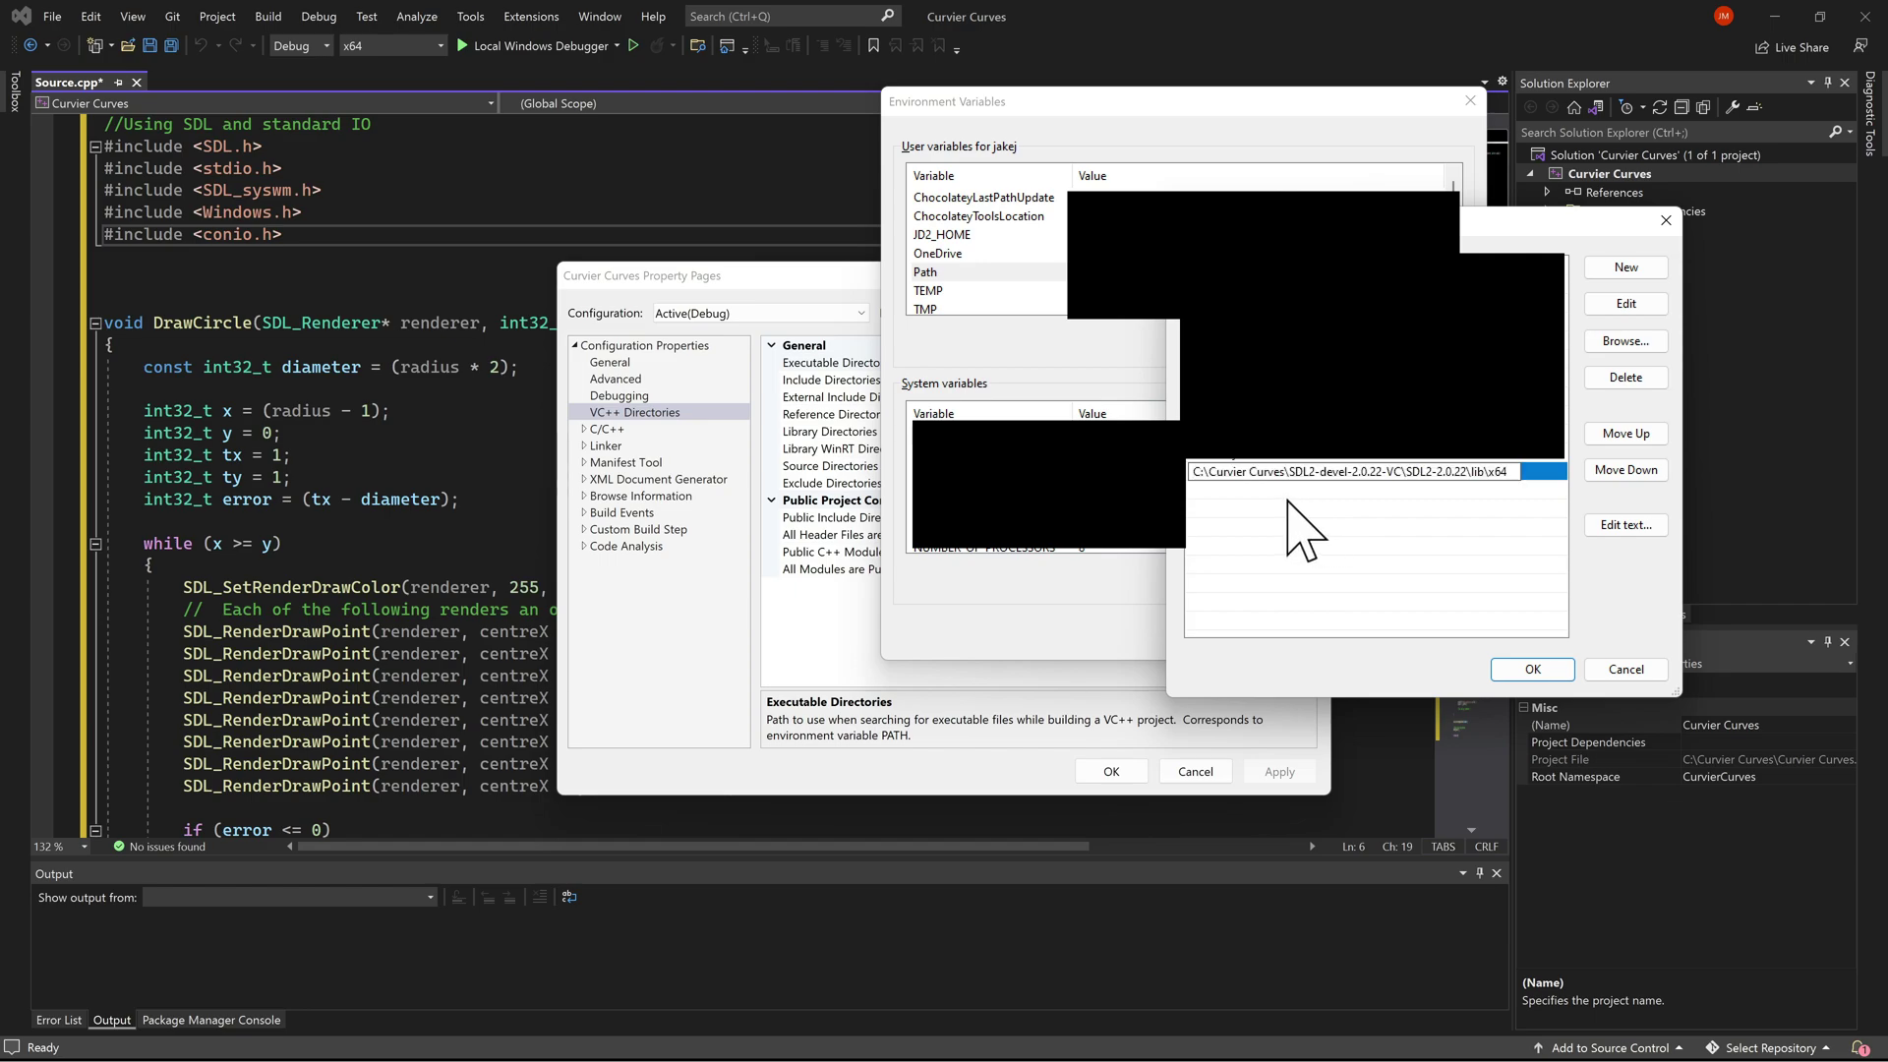
{"action": "left_click", "coordinate": [1512, 528]}
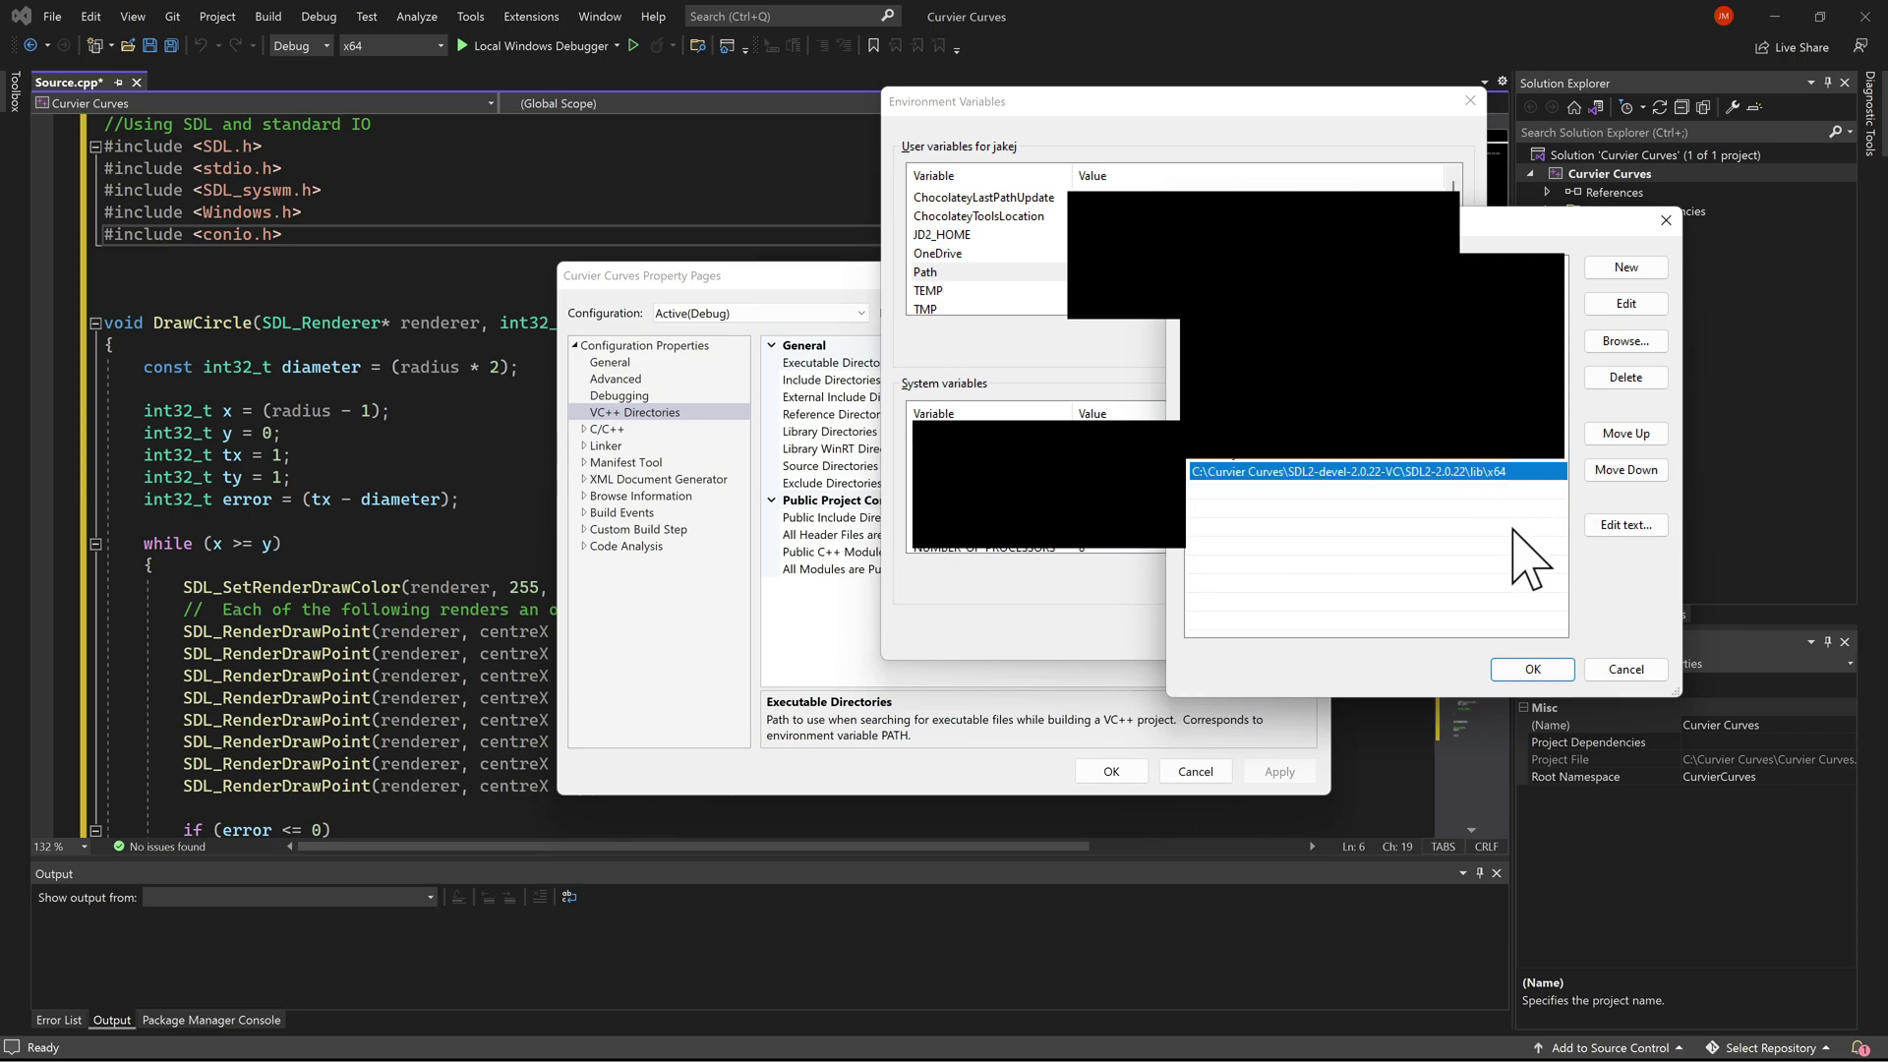
{"action": "left_click", "coordinate": [1522, 669]}
{"action": "left_click", "coordinate": [1323, 634]}
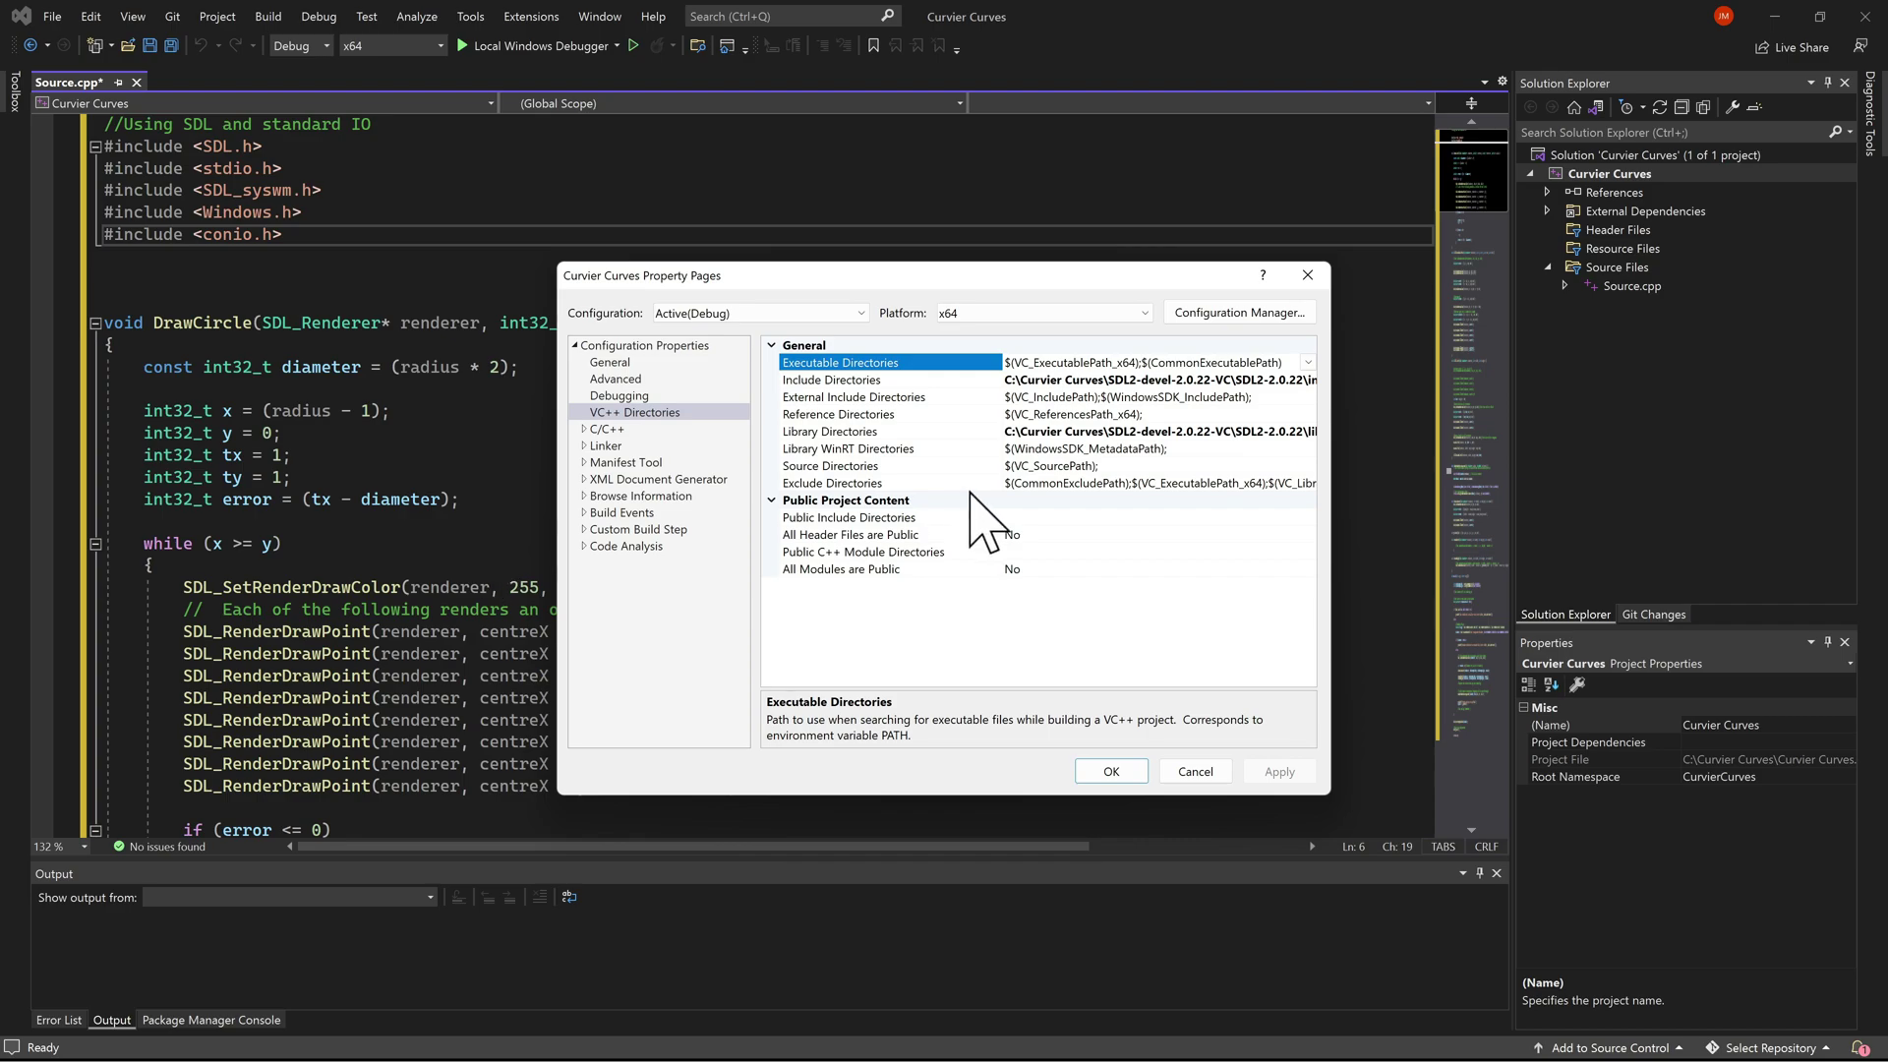
- Accept the project's property settings and build the Curvier Curves solution
{"action": "left_click", "coordinate": [1111, 769]}
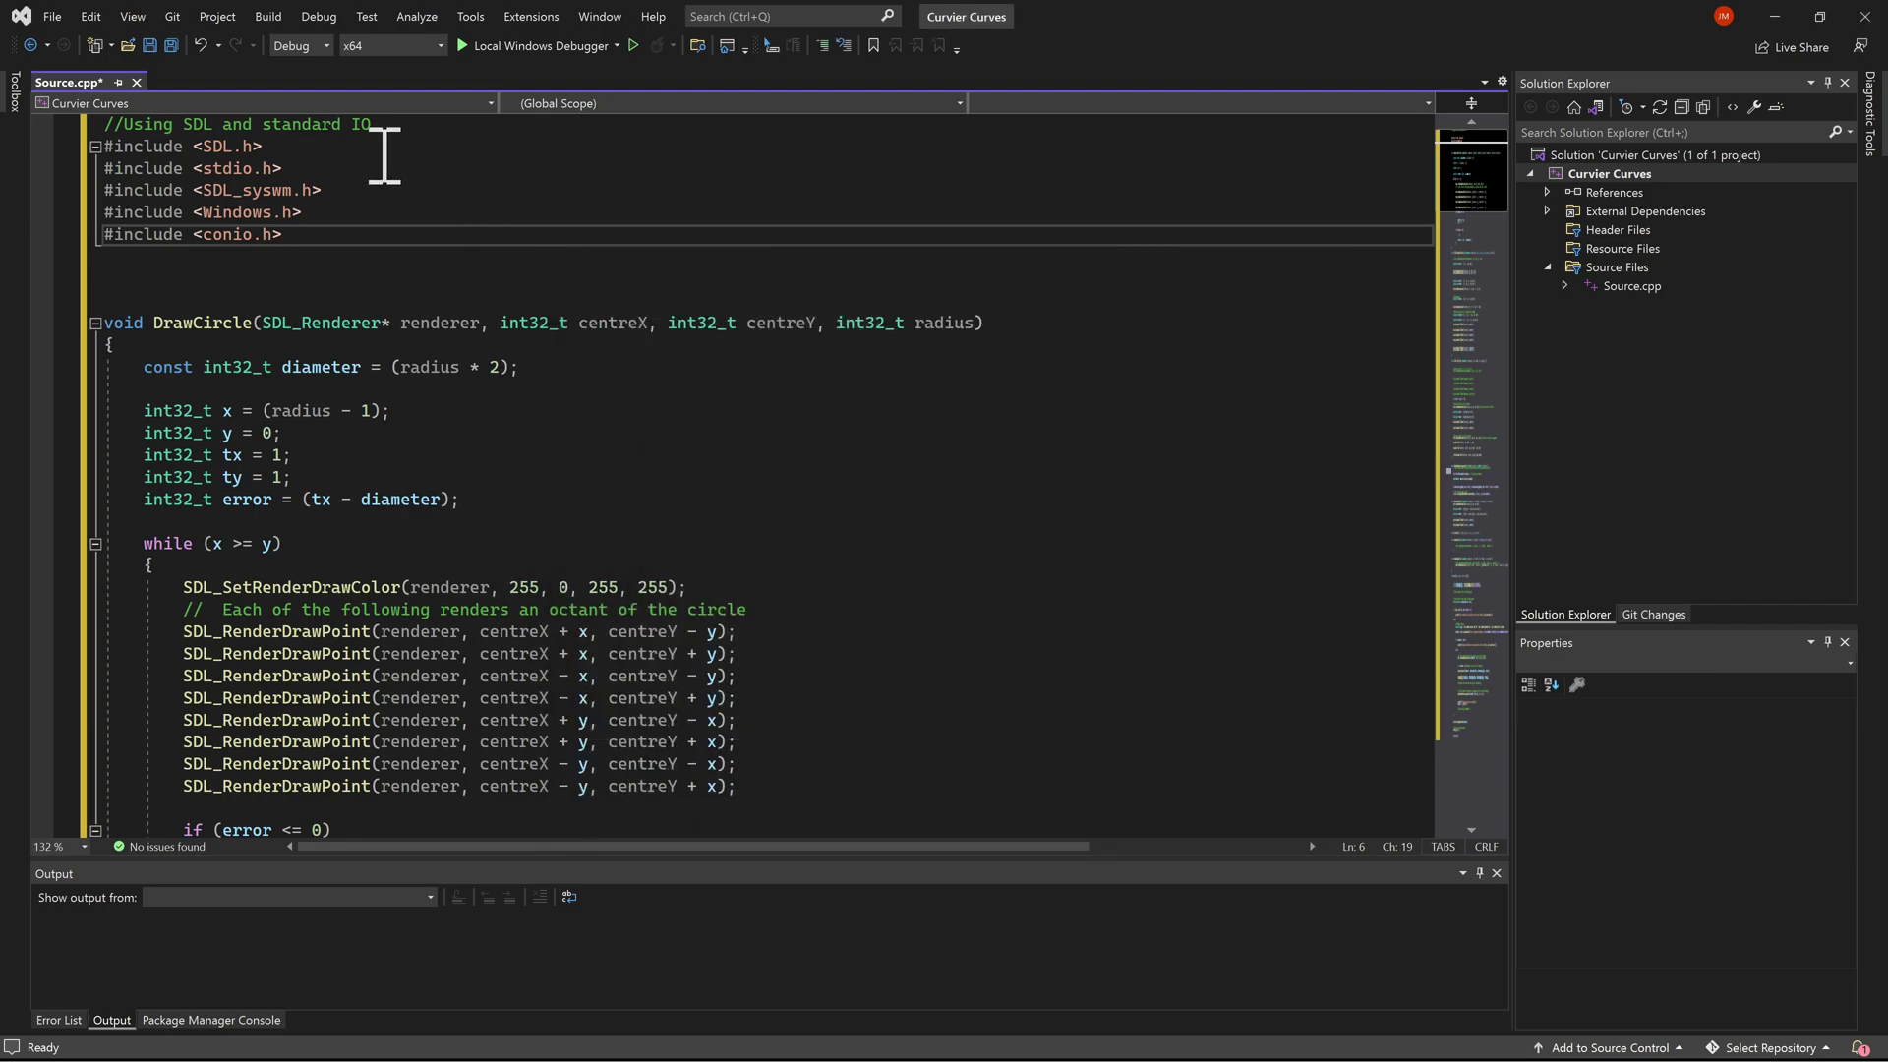
{"action": "left_click", "coordinate": [262, 21]}
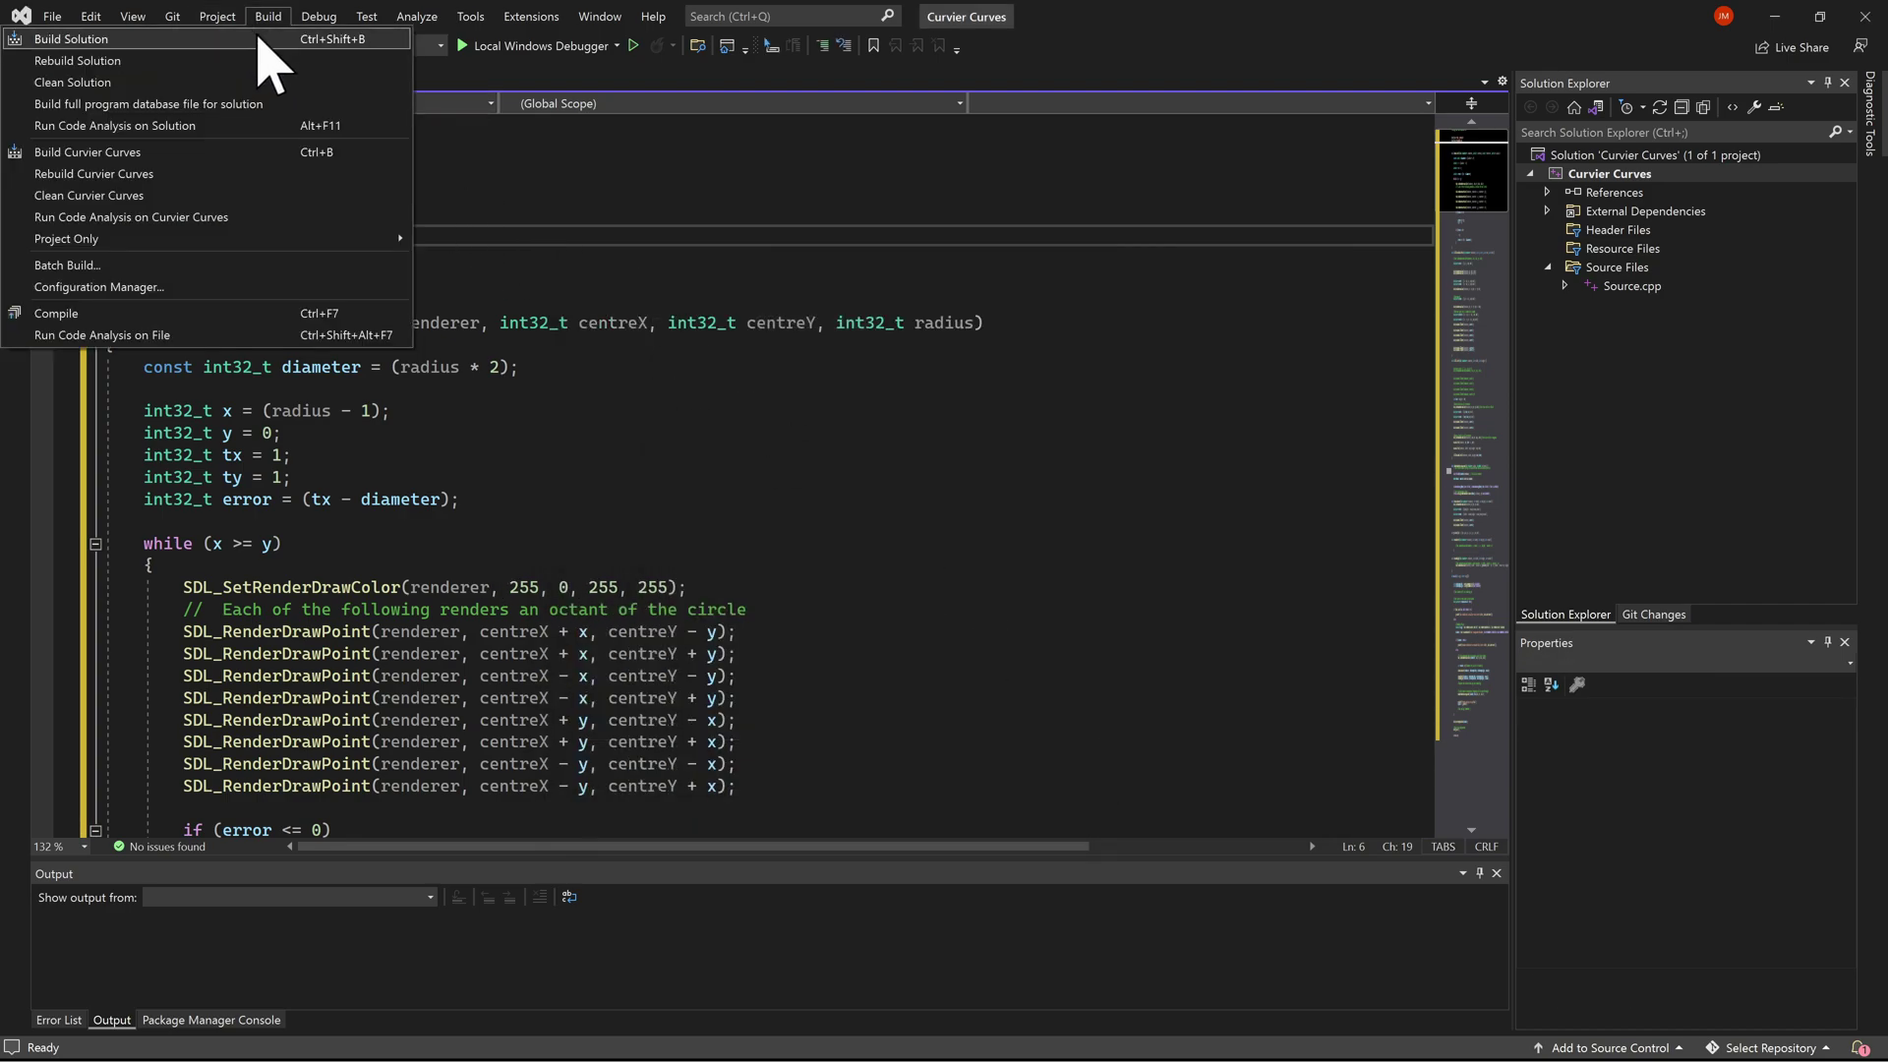
{"action": "left_click", "coordinate": [263, 39]}
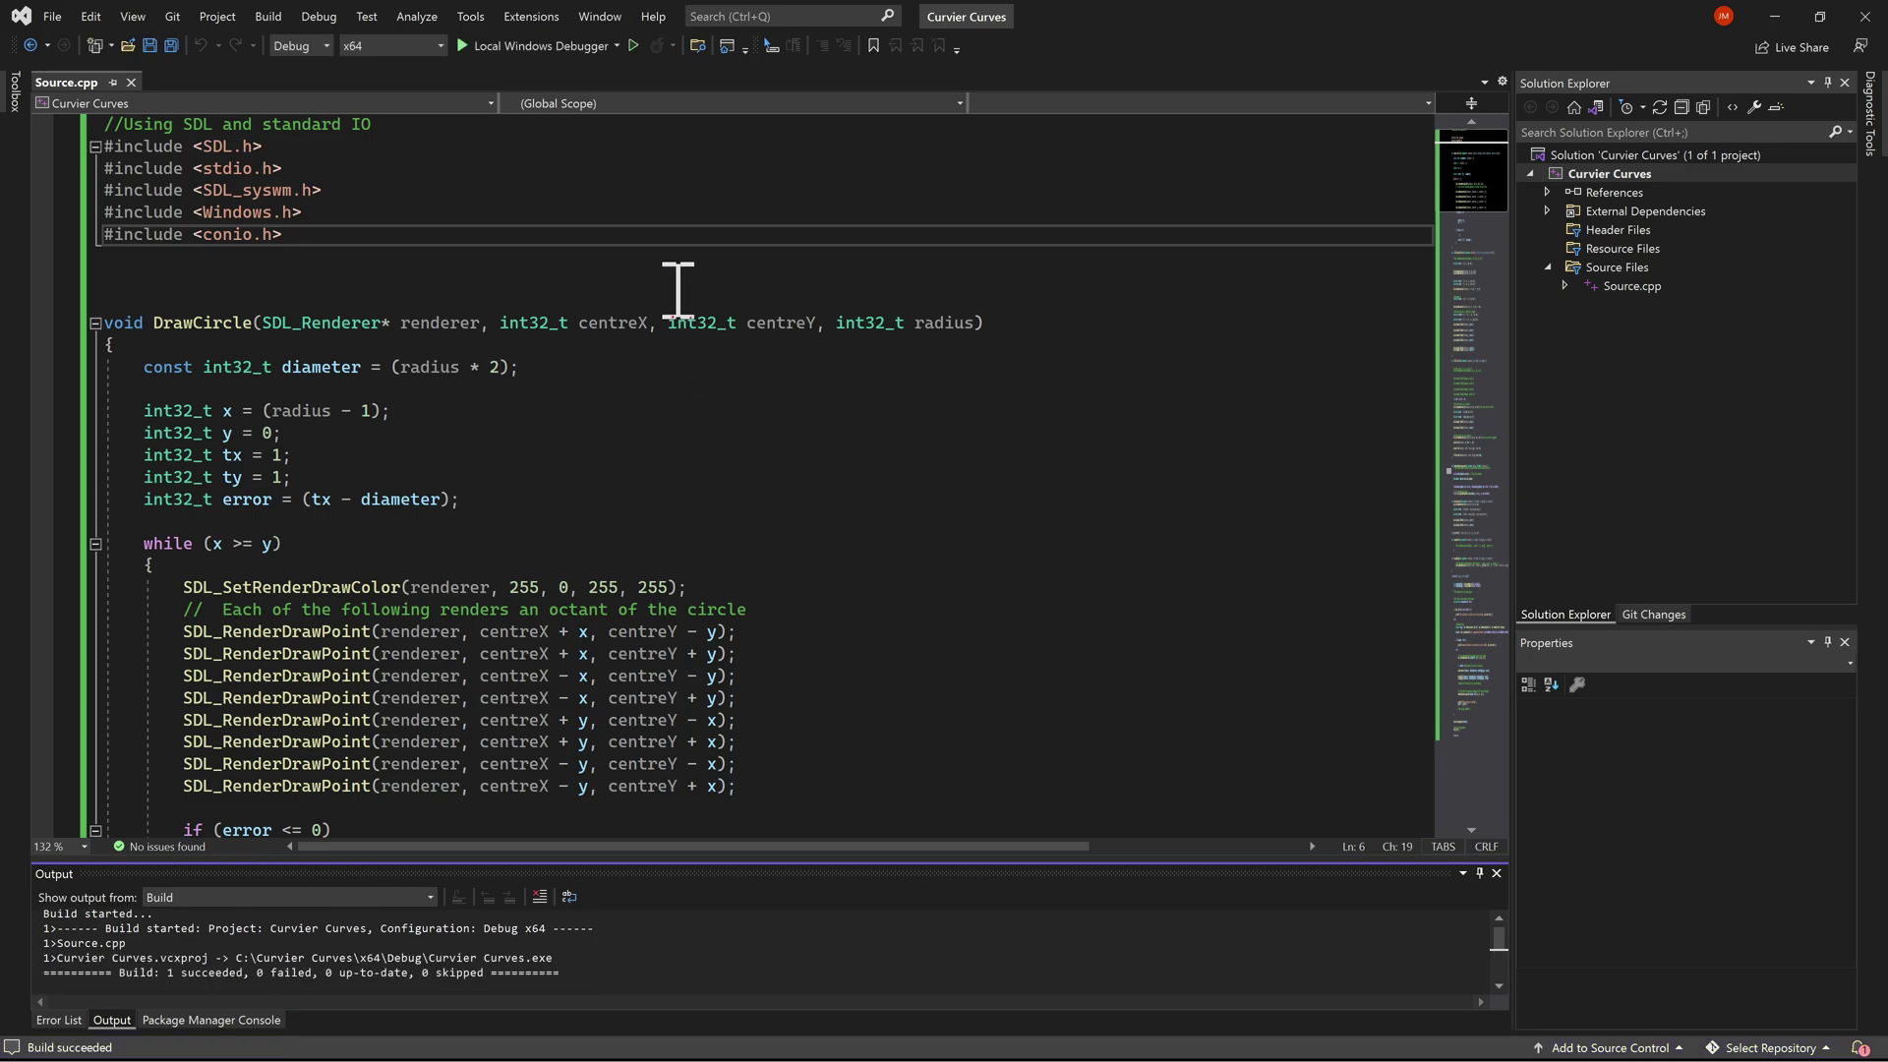
- Run Curvier Curves in the local Windows debugger, quit the program from its console and close the console window
{"action": "left_click", "coordinate": [580, 43]}
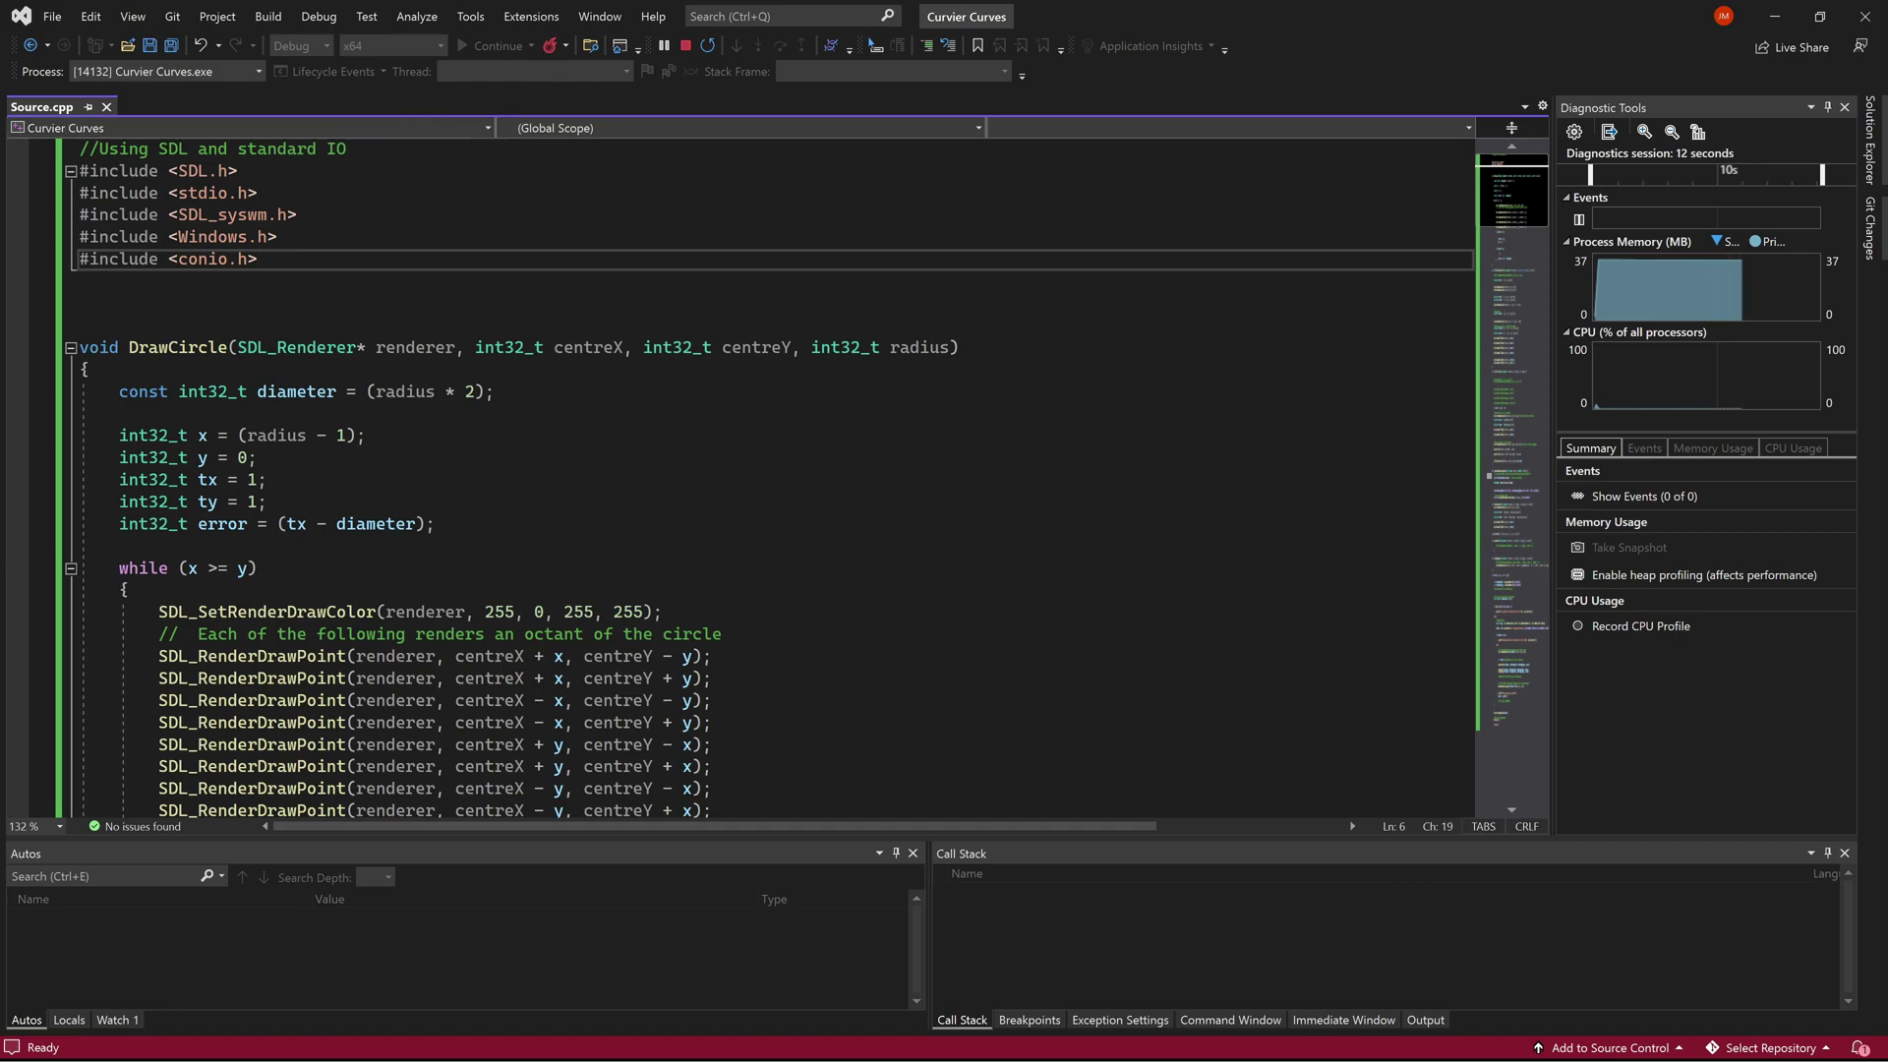
{"action": "left_click_drag", "start_coordinate": [408, 539], "coordinate": [871, 224]}
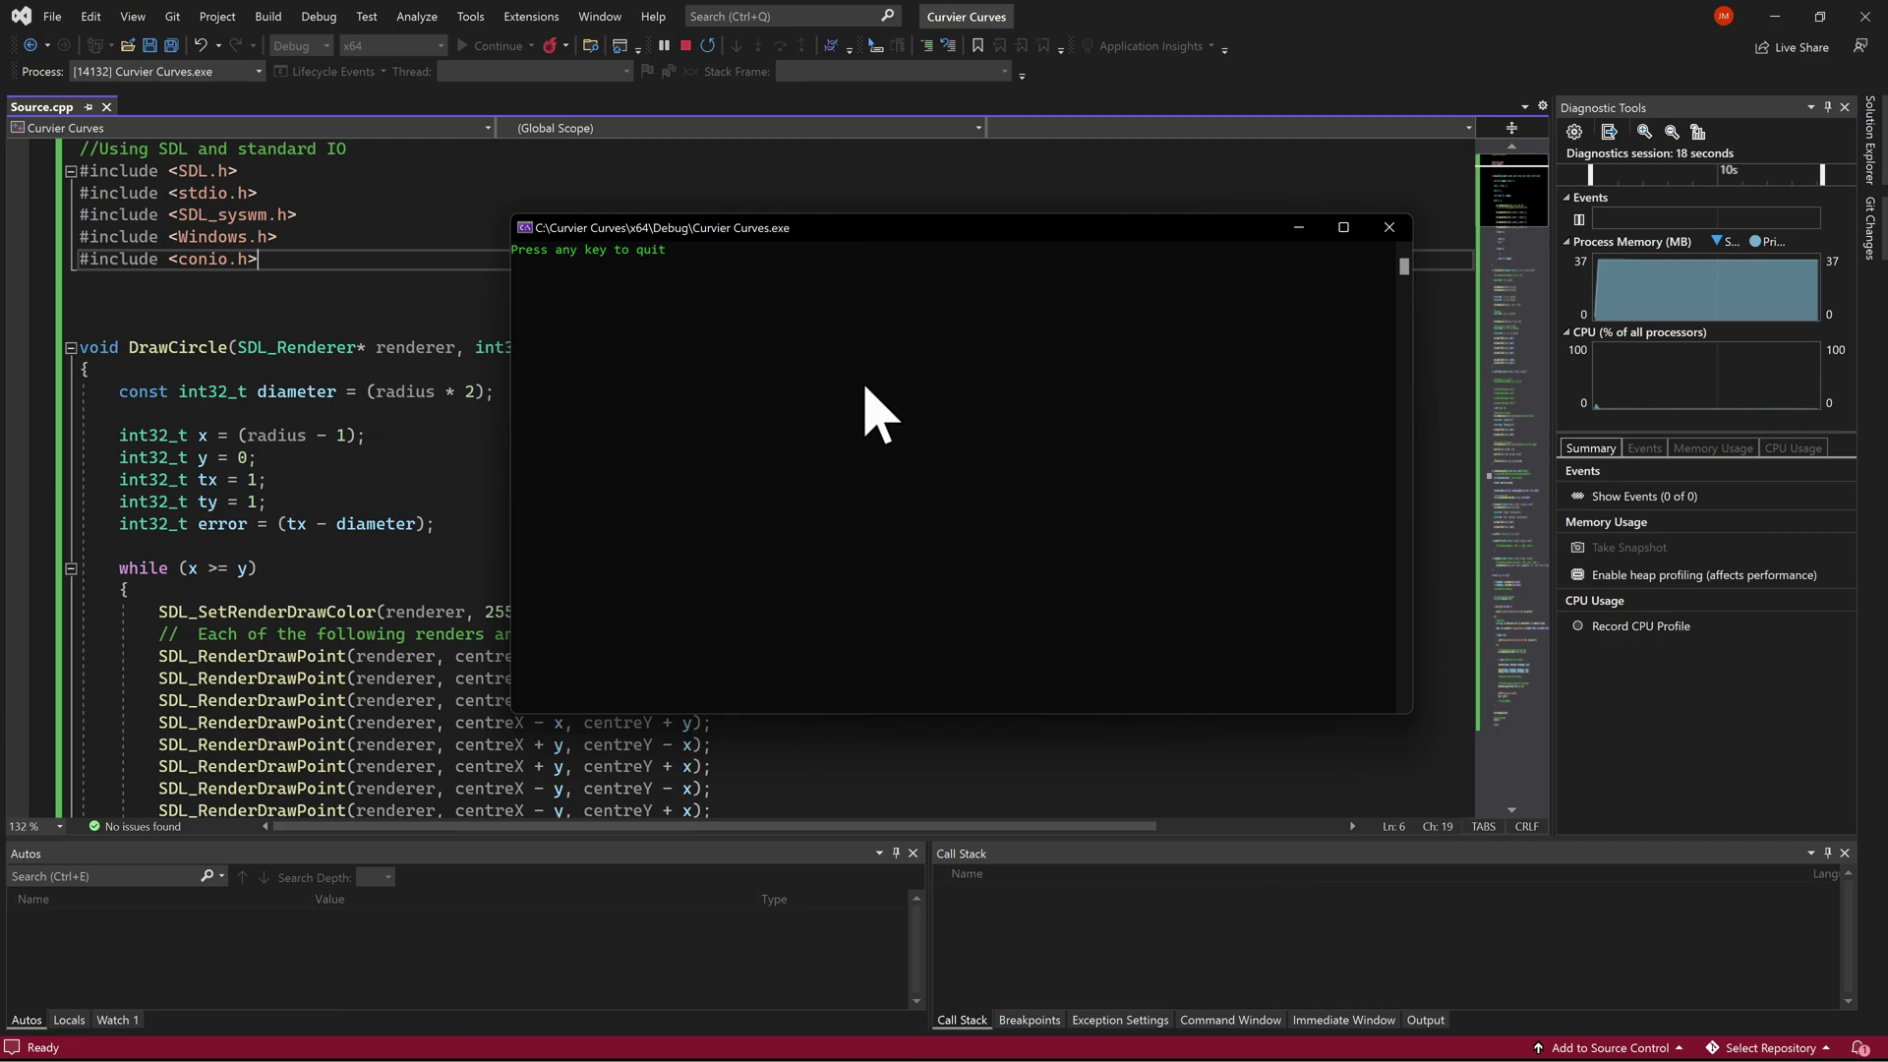
{"action": "key", "text": "Return"}
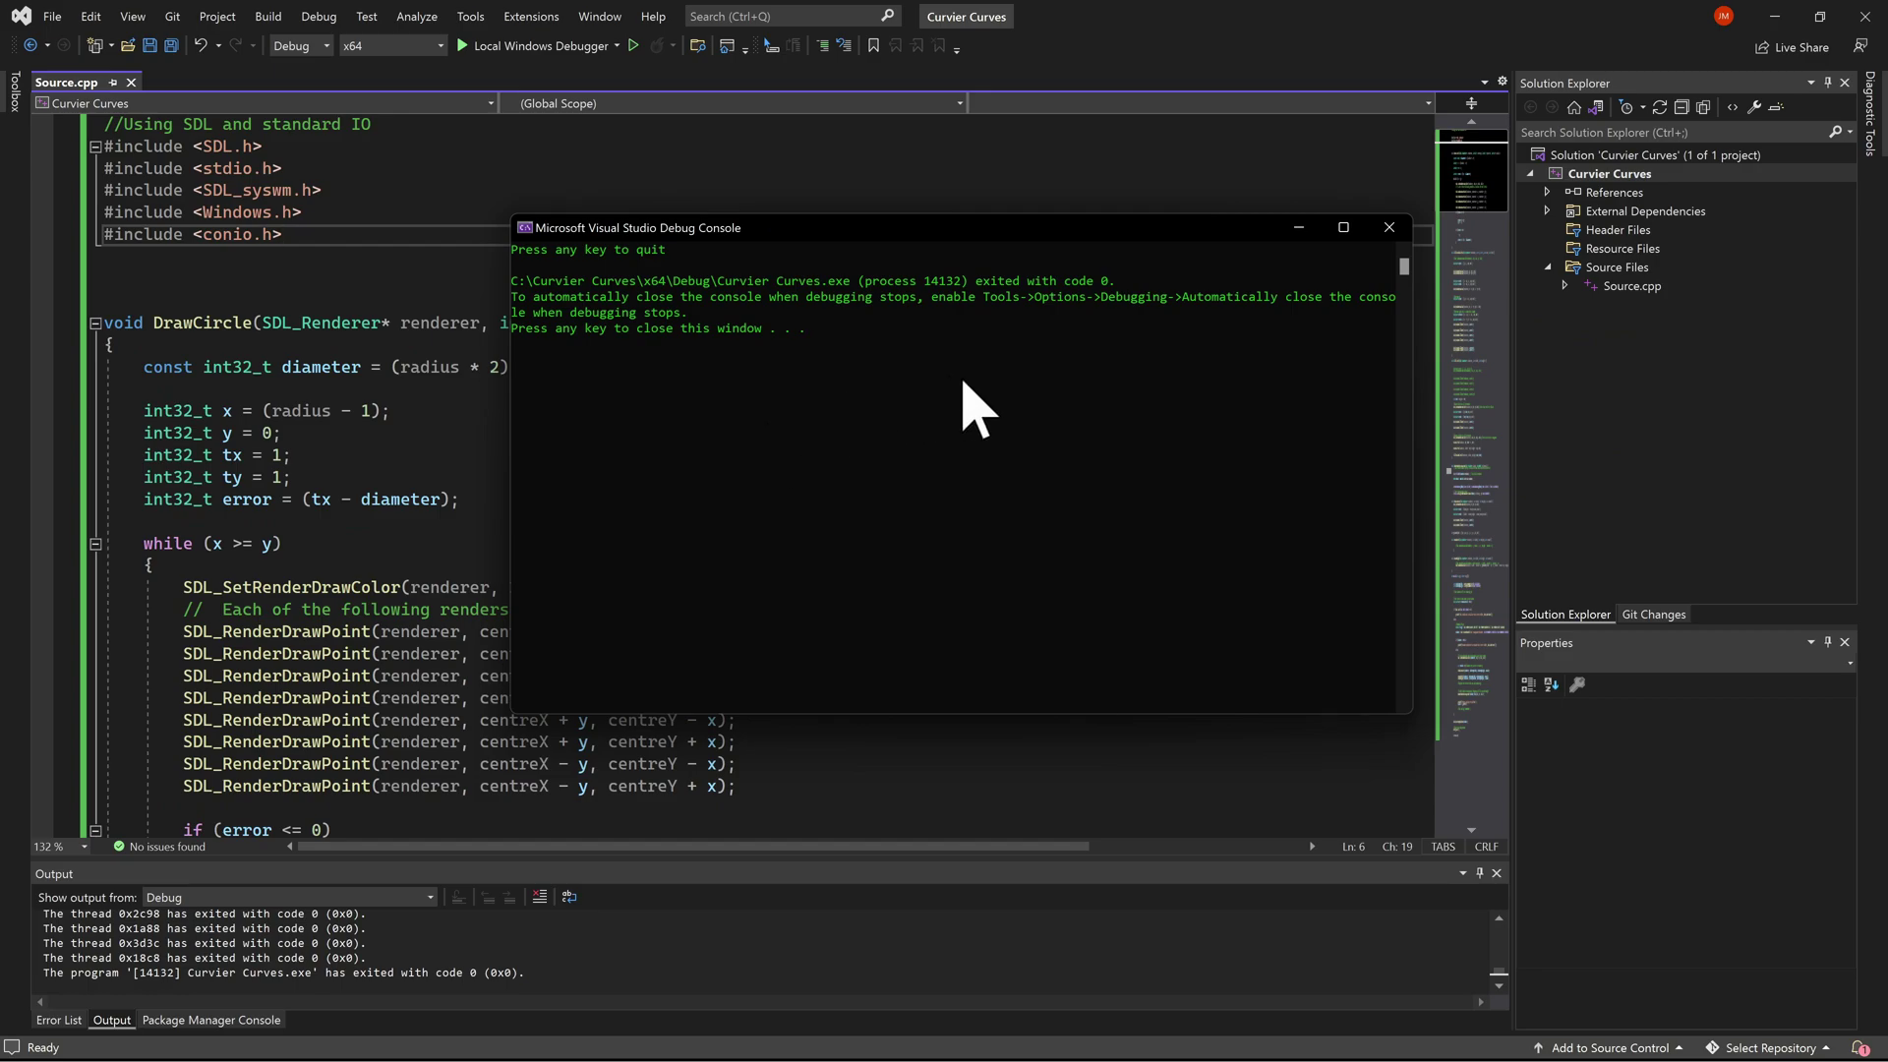
{"action": "left_click", "coordinate": [1390, 227]}
- Look through the DrawCircle and FillInsideCircle functions in Source.cpp
{"action": "left_click", "coordinate": [930, 505]}
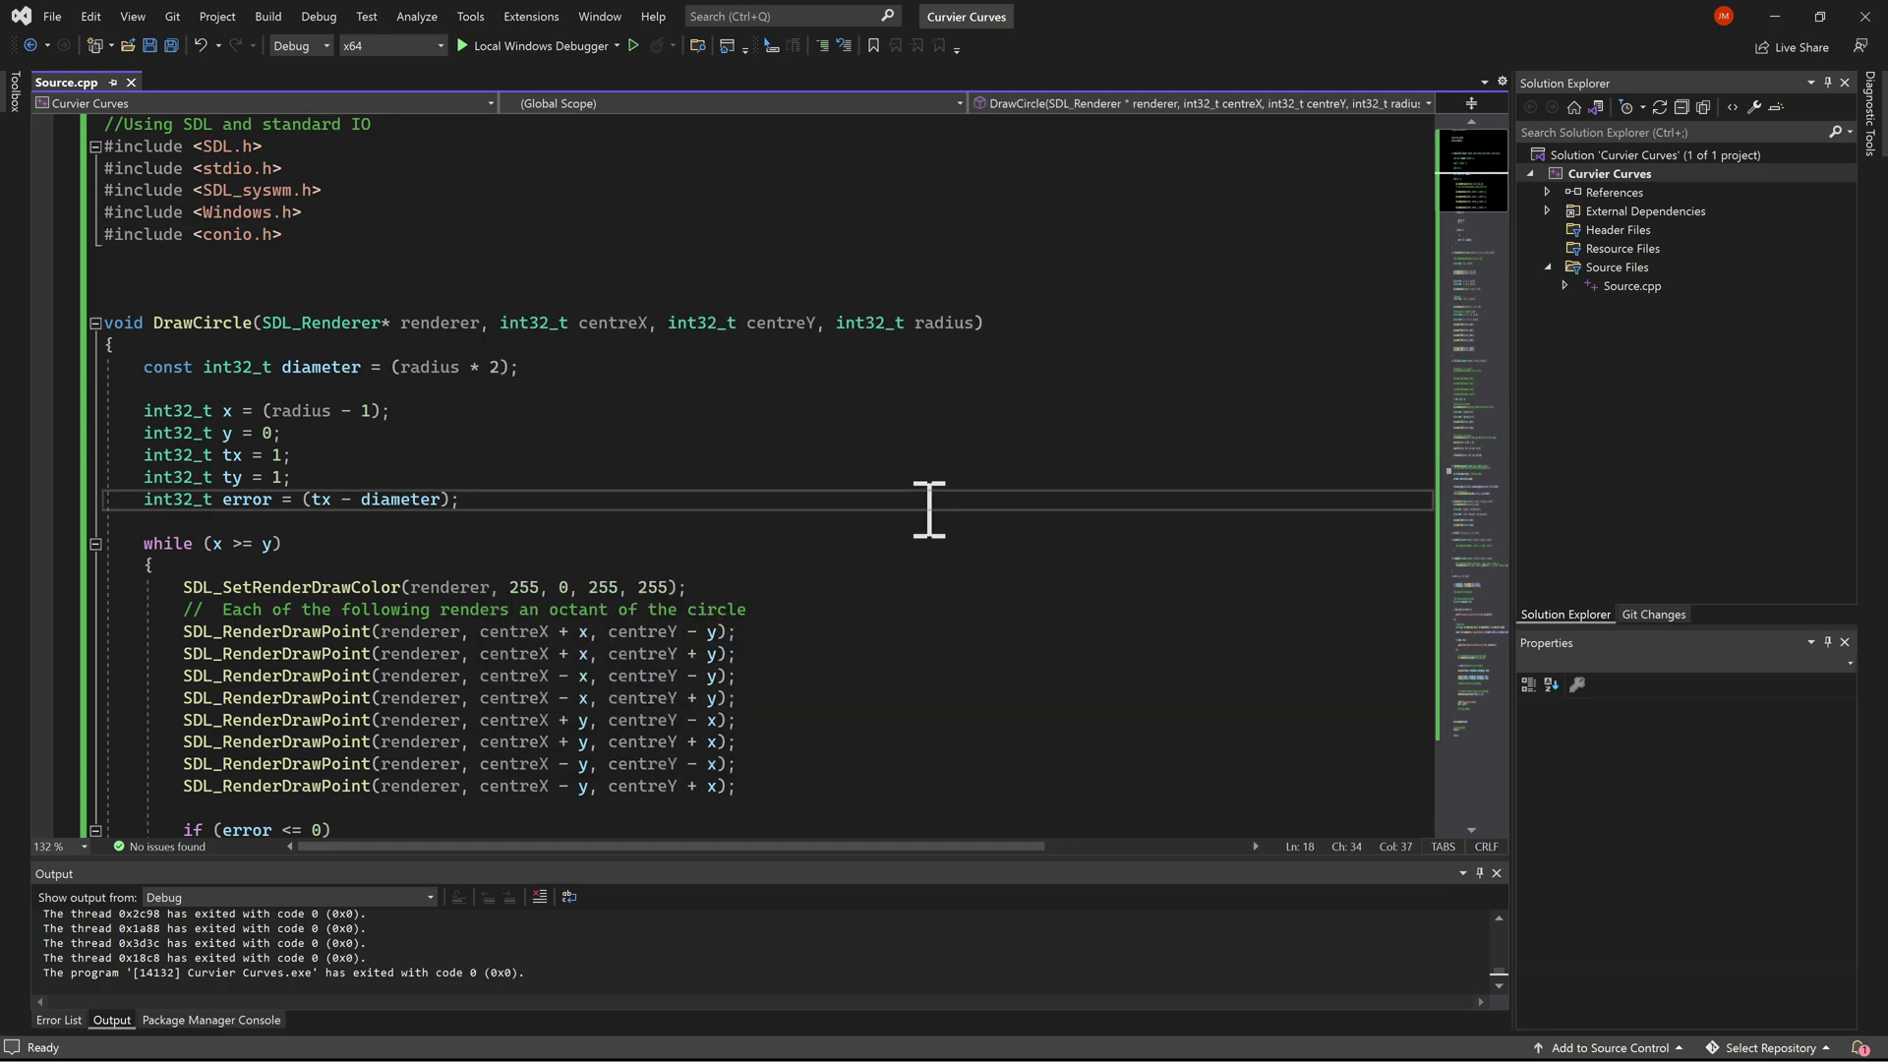
{"action": "scroll", "coordinate": [929, 509], "scroll_direction": "down", "scroll_amount": 3}
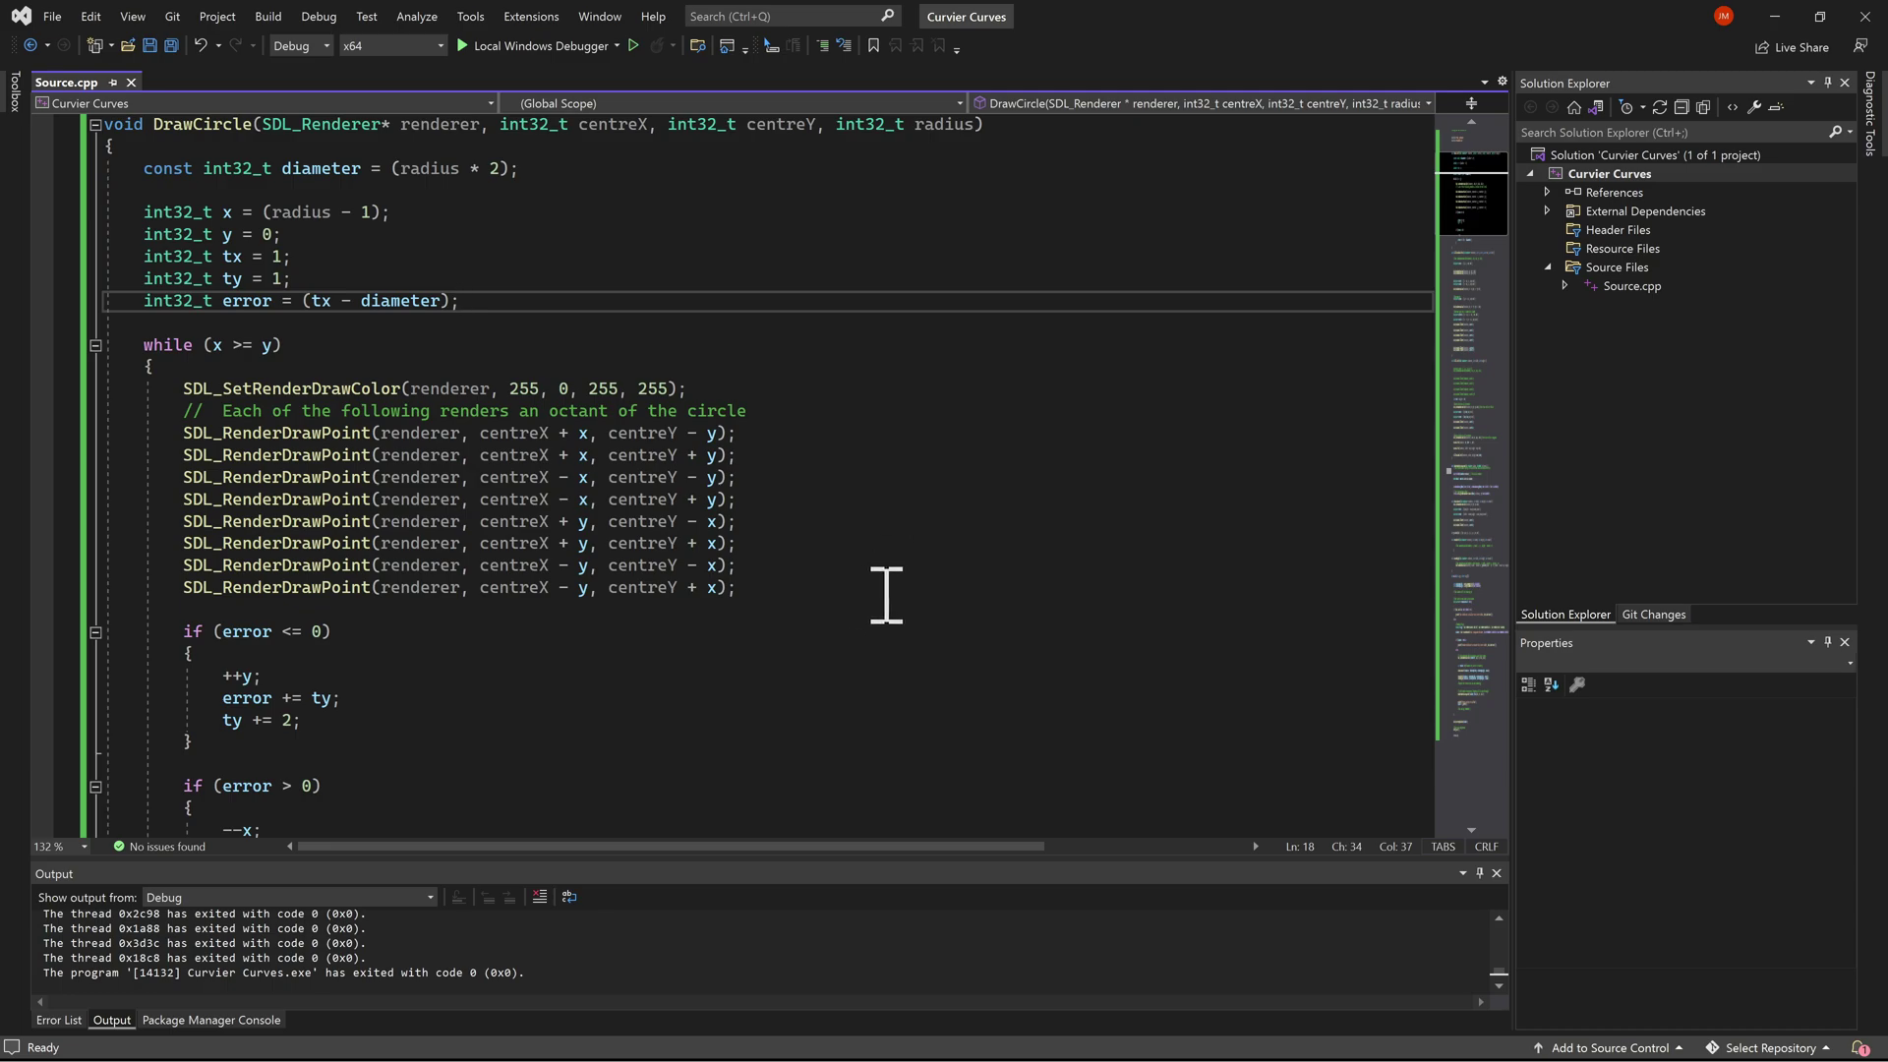
{"action": "scroll", "coordinate": [886, 595], "scroll_direction": "down", "scroll_amount": 3}
{"action": "scroll", "coordinate": [953, 587], "scroll_direction": "down", "scroll_amount": 5}
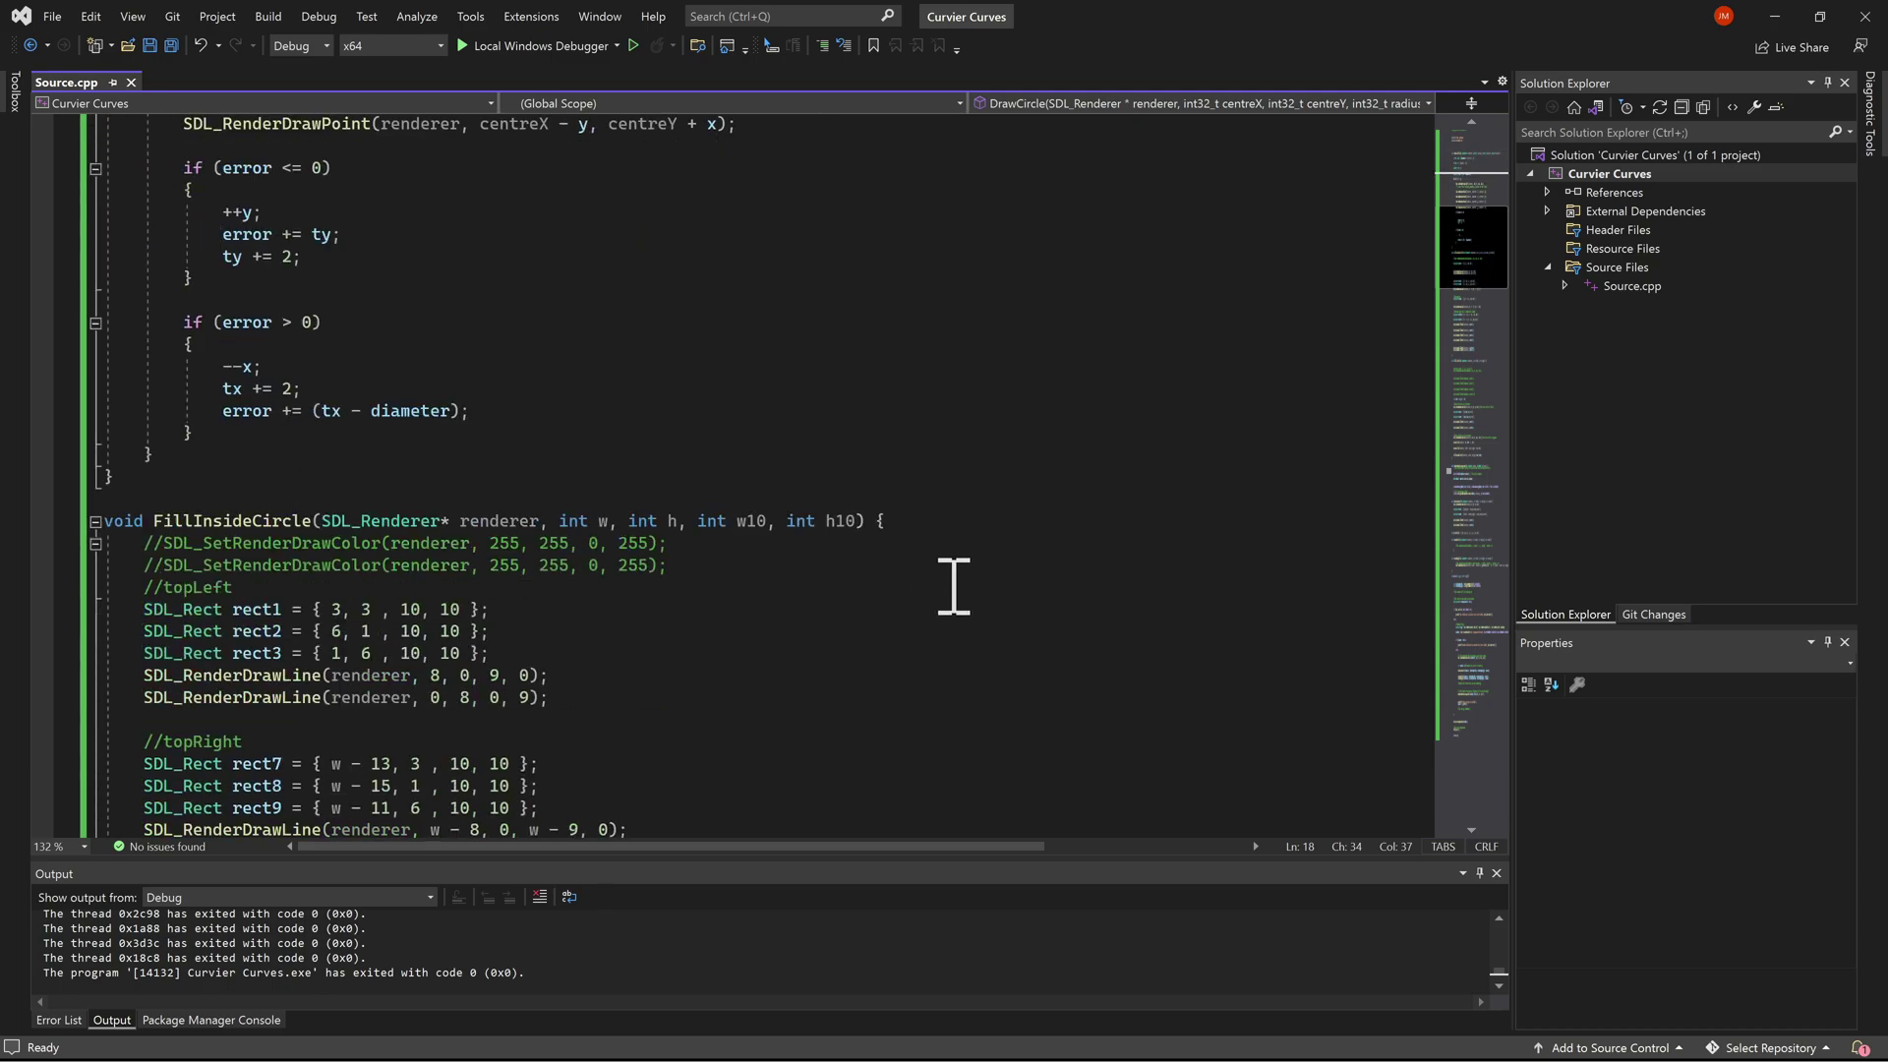